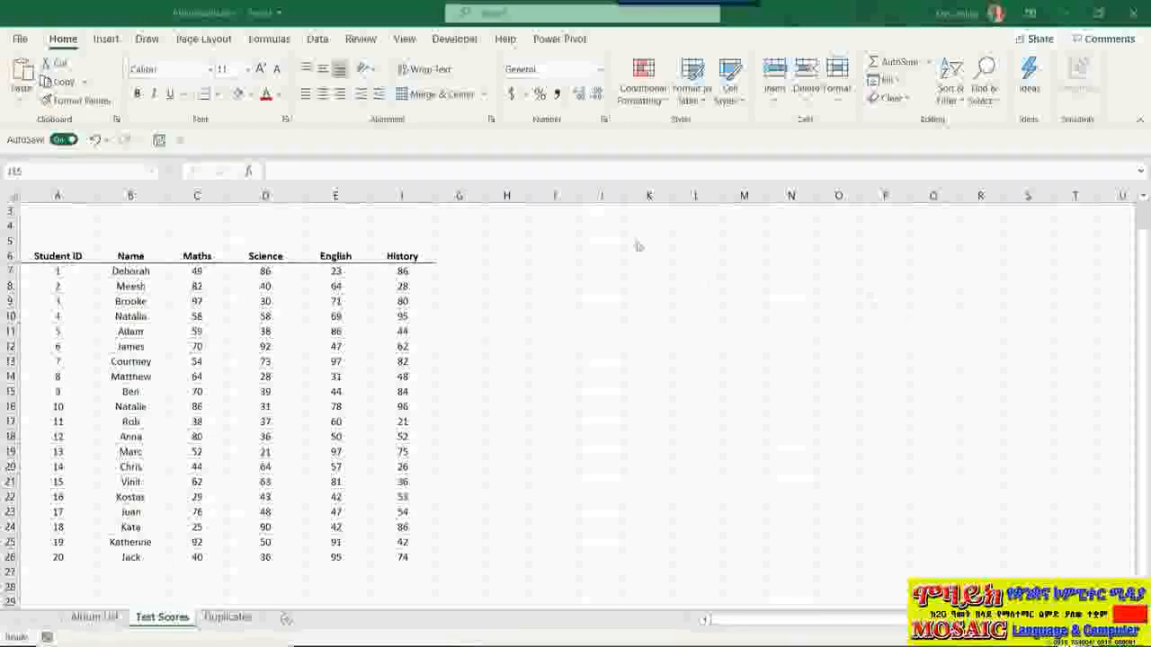
click(673, 138)
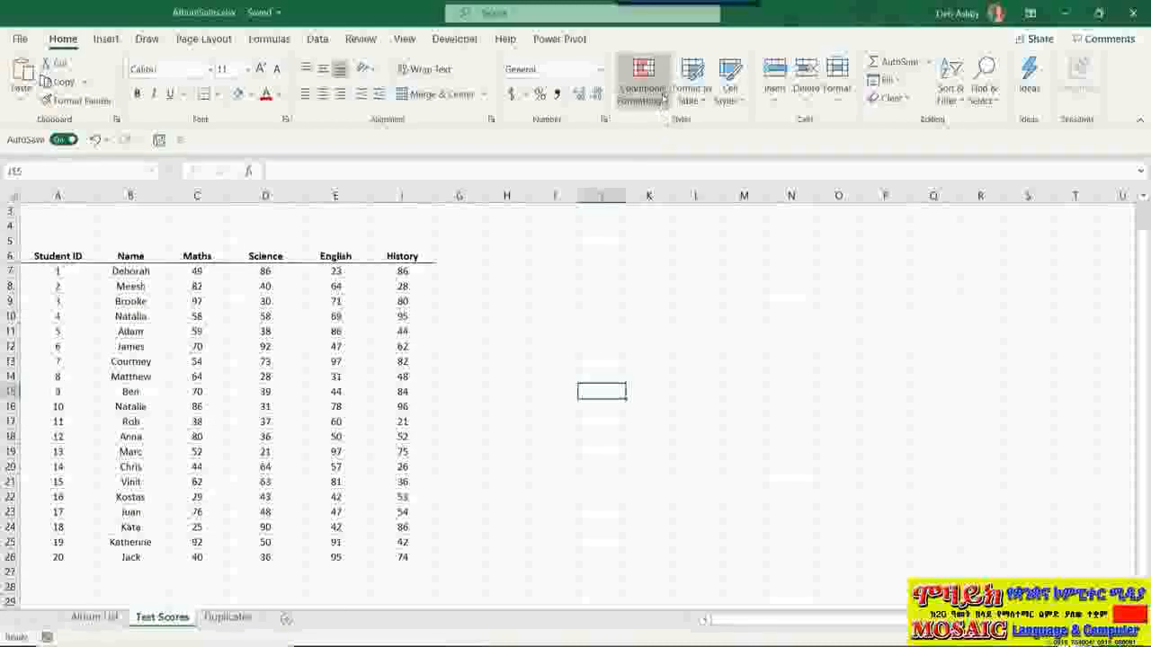
click(663, 95)
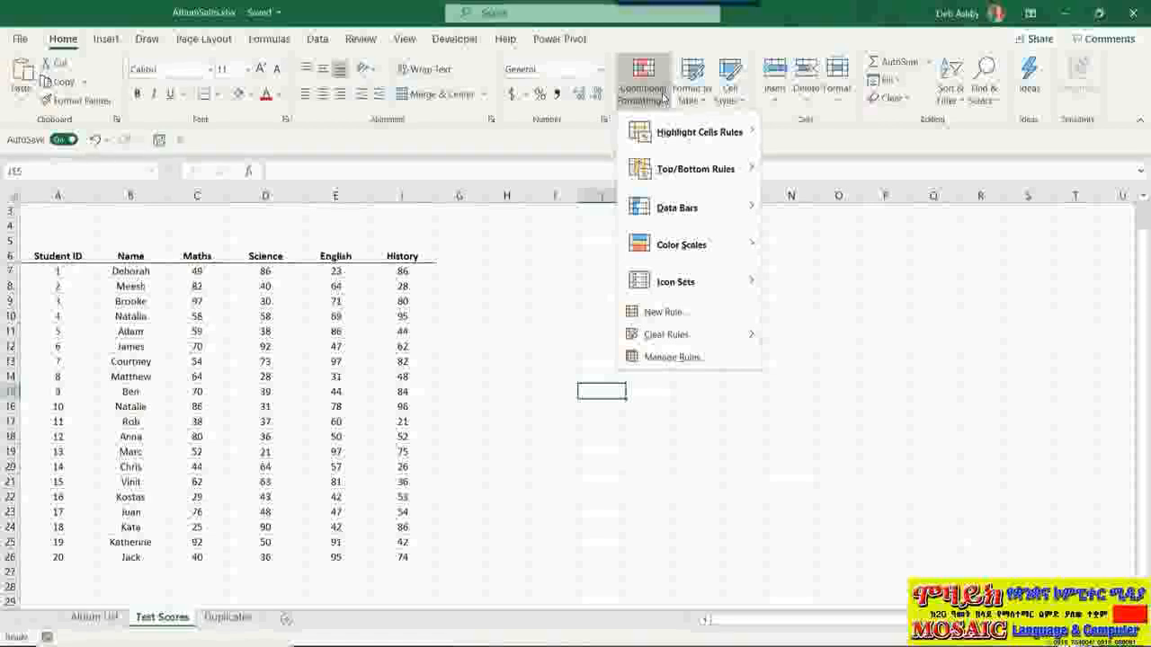
click(548, 280)
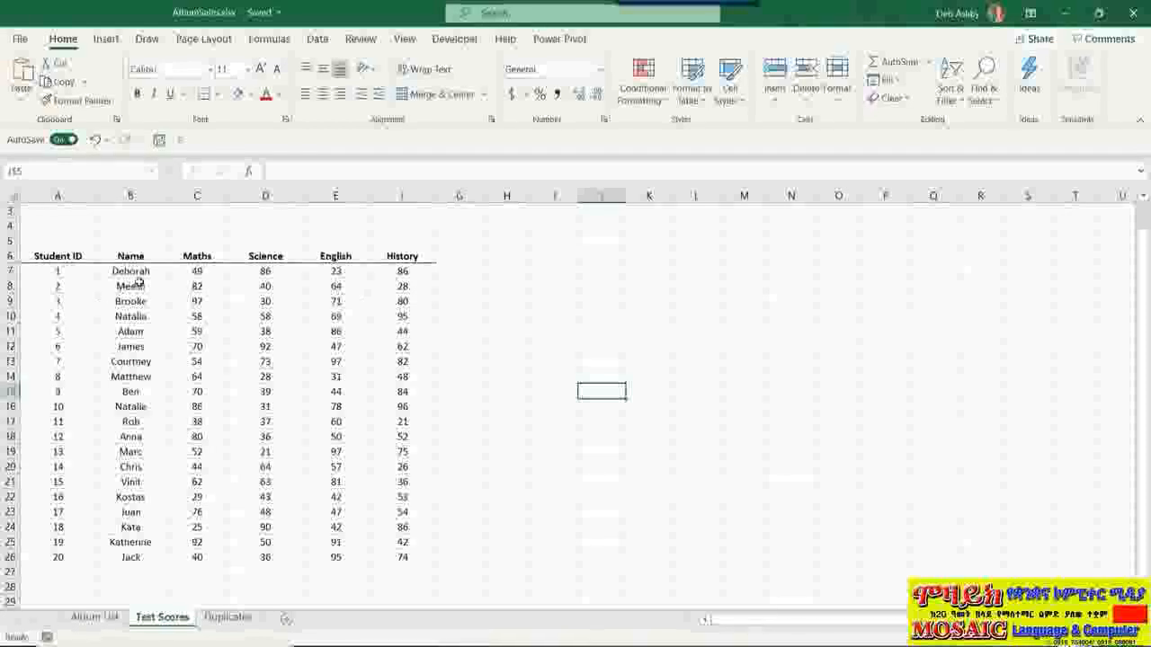
Highlight the test scores in C7:F26 that are greater than 75 with Light Red Fill with Dark Red Text
mouse_move(177, 272)
mouse_down()
mouse_move(297, 290)
mouse_move(413, 351)
mouse_move(422, 578)
mouse_move(423, 557)
mouse_up()
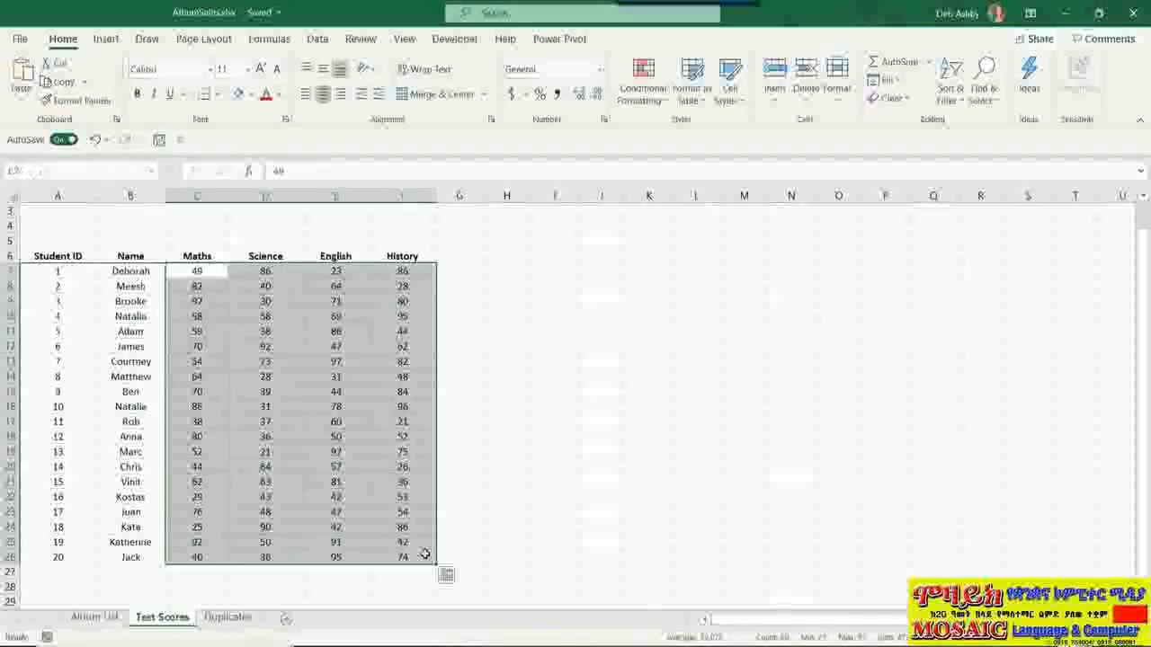
click(656, 99)
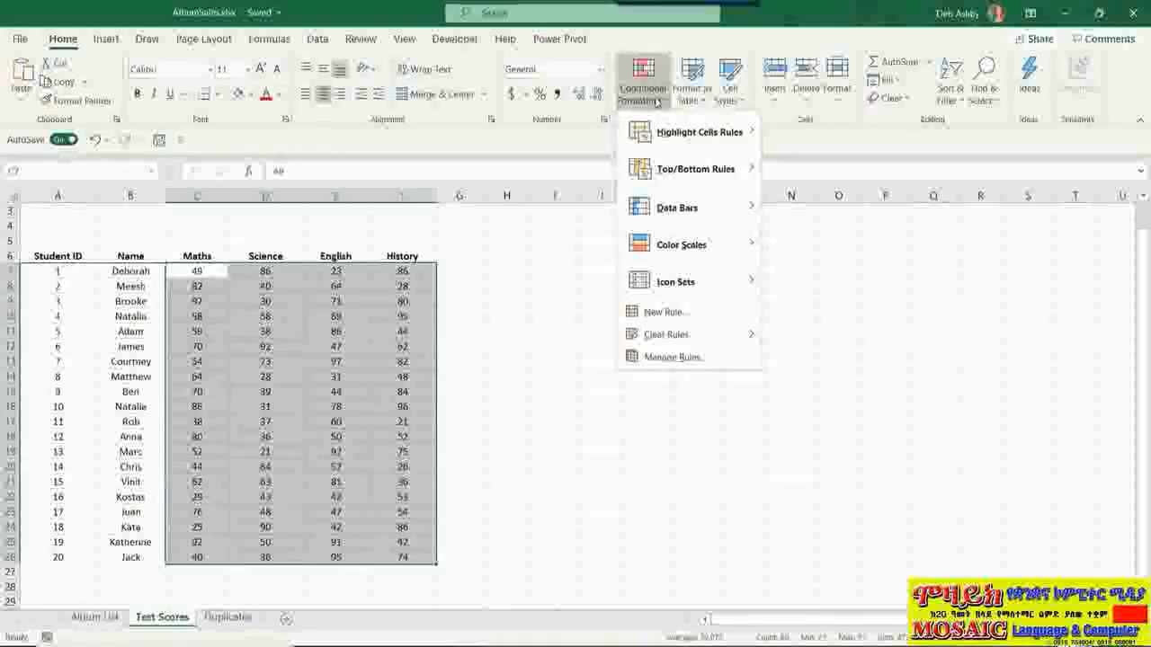
mouse_move(662, 137)
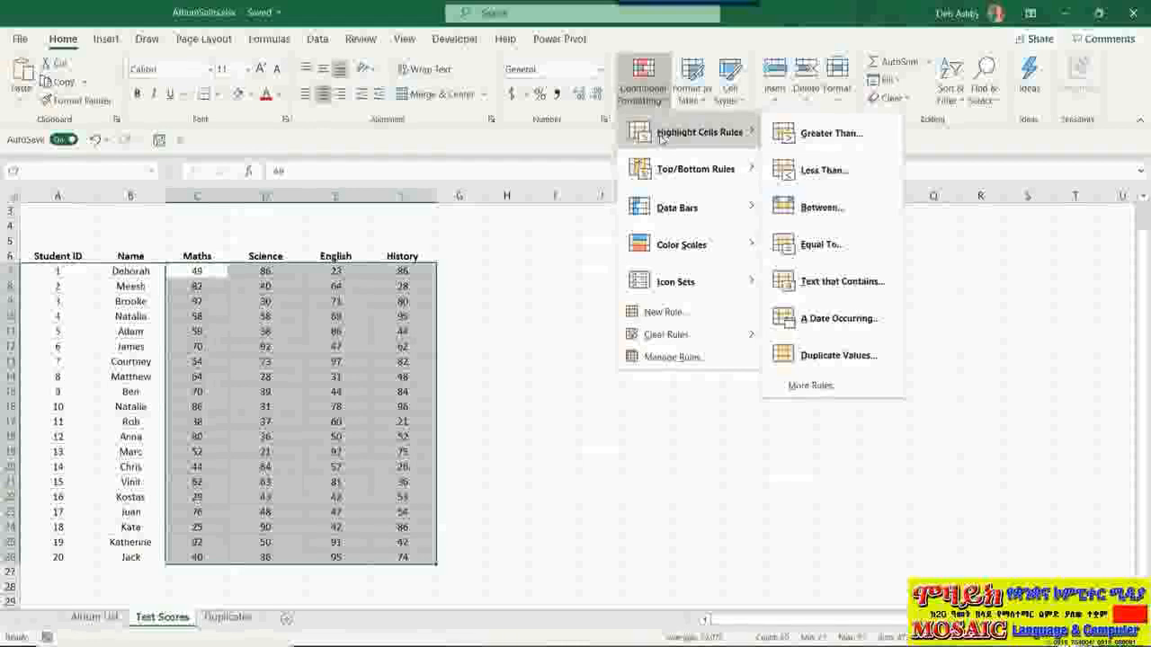
click(852, 140)
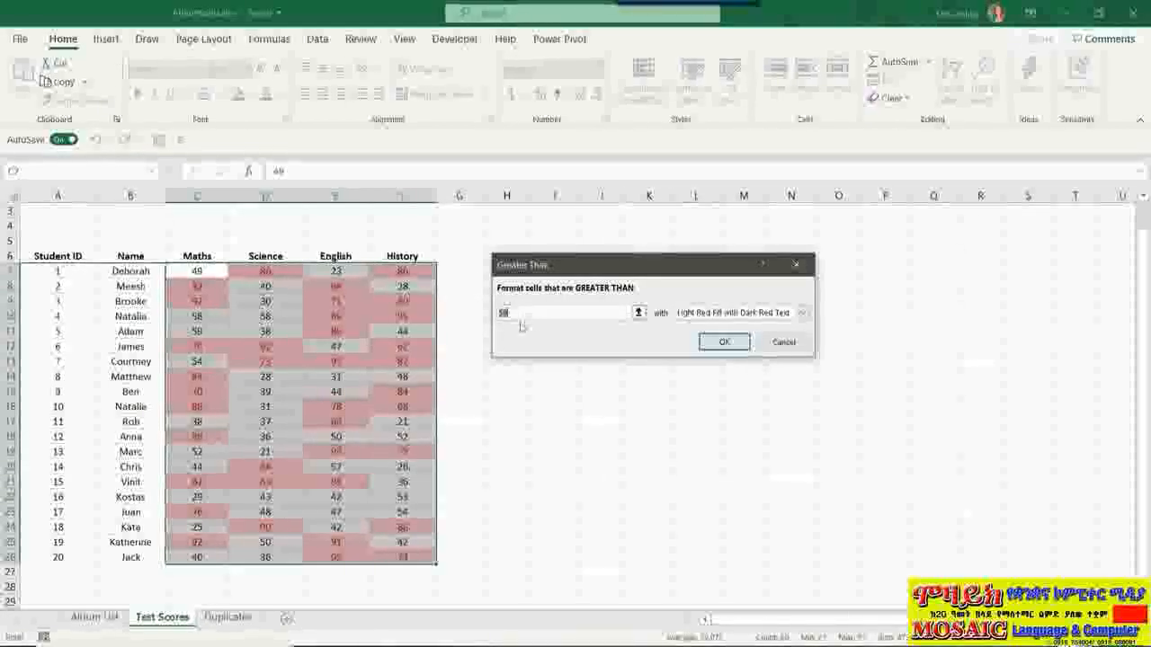
key(BackSpace)
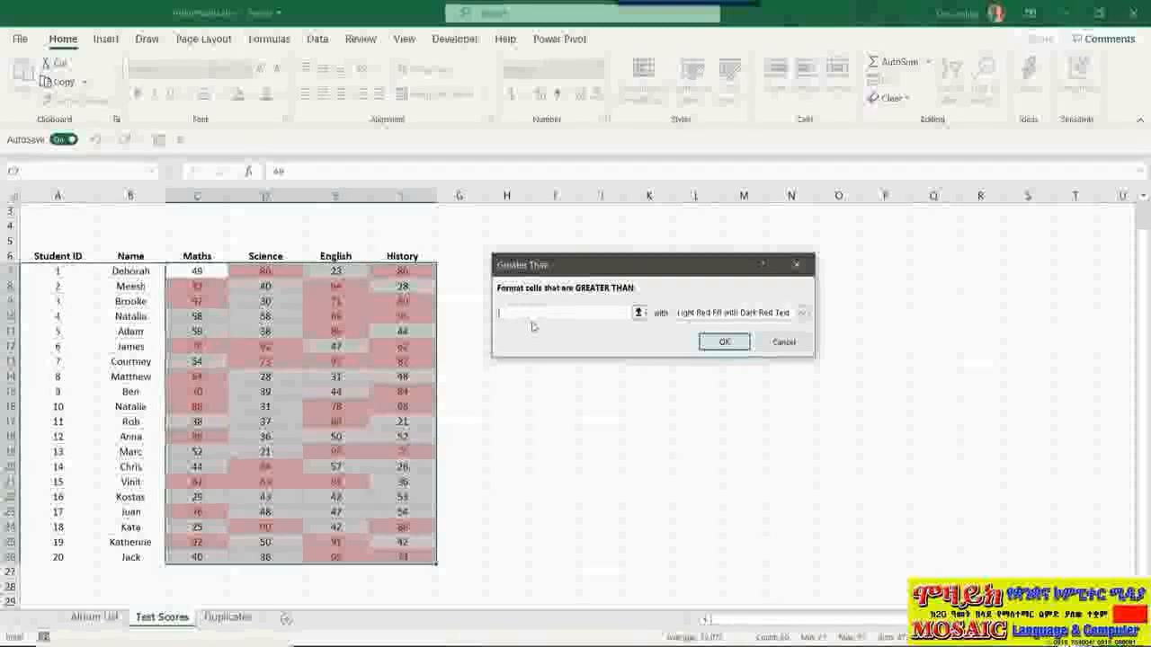
text(75)
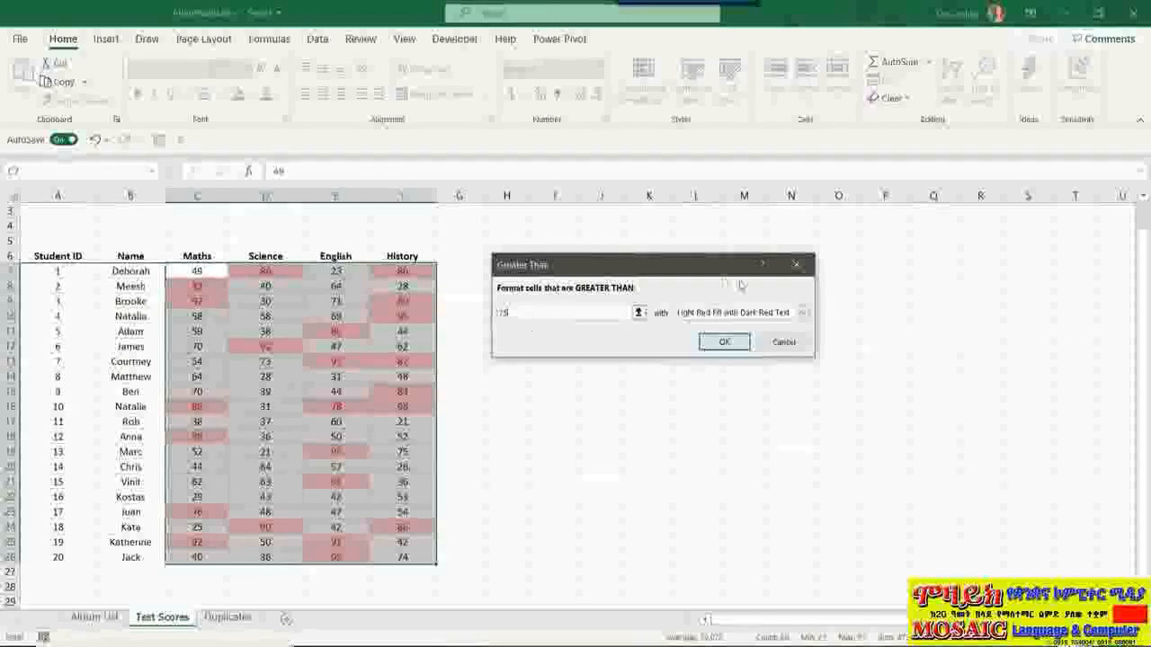
click(803, 313)
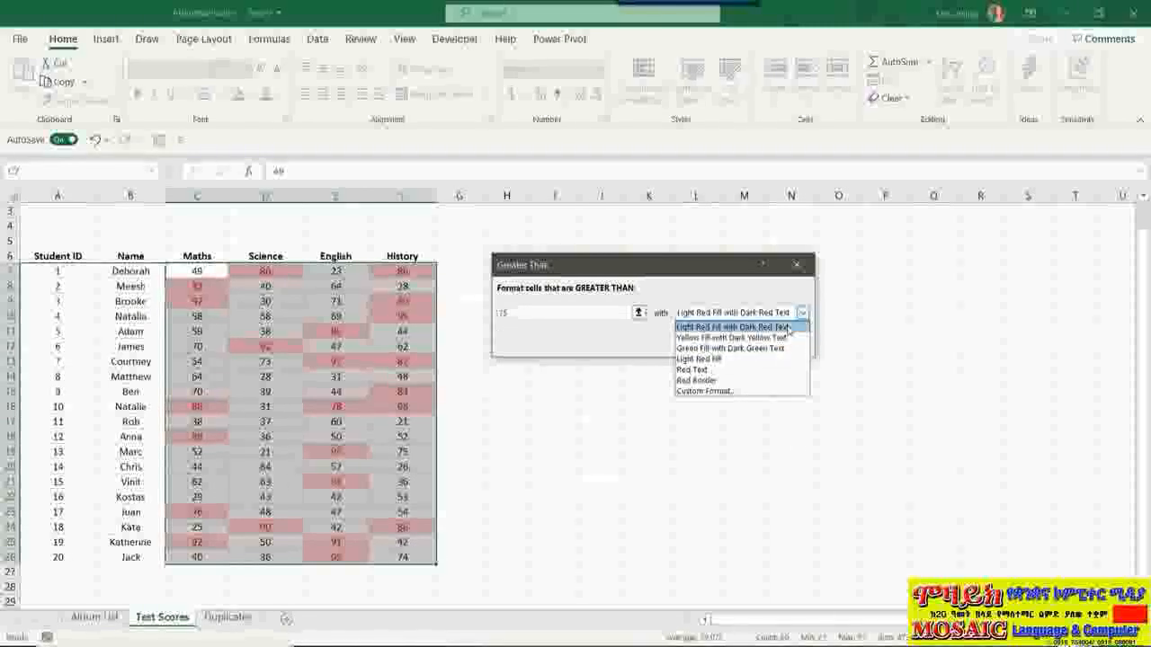
click(788, 327)
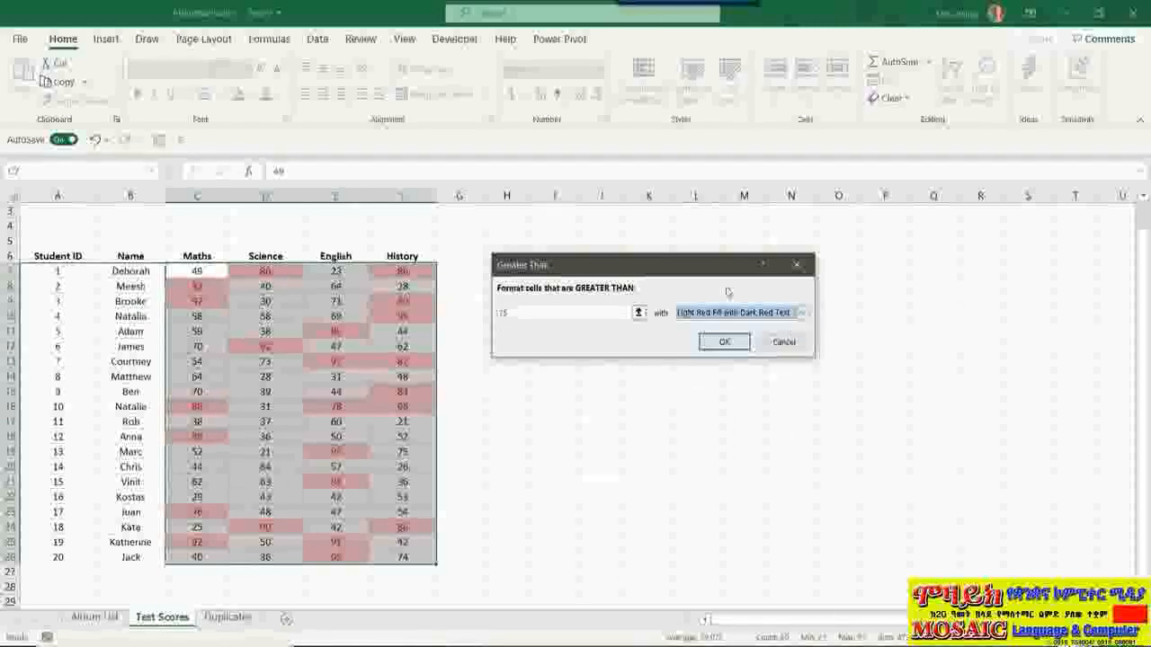
click(725, 342)
click(563, 324)
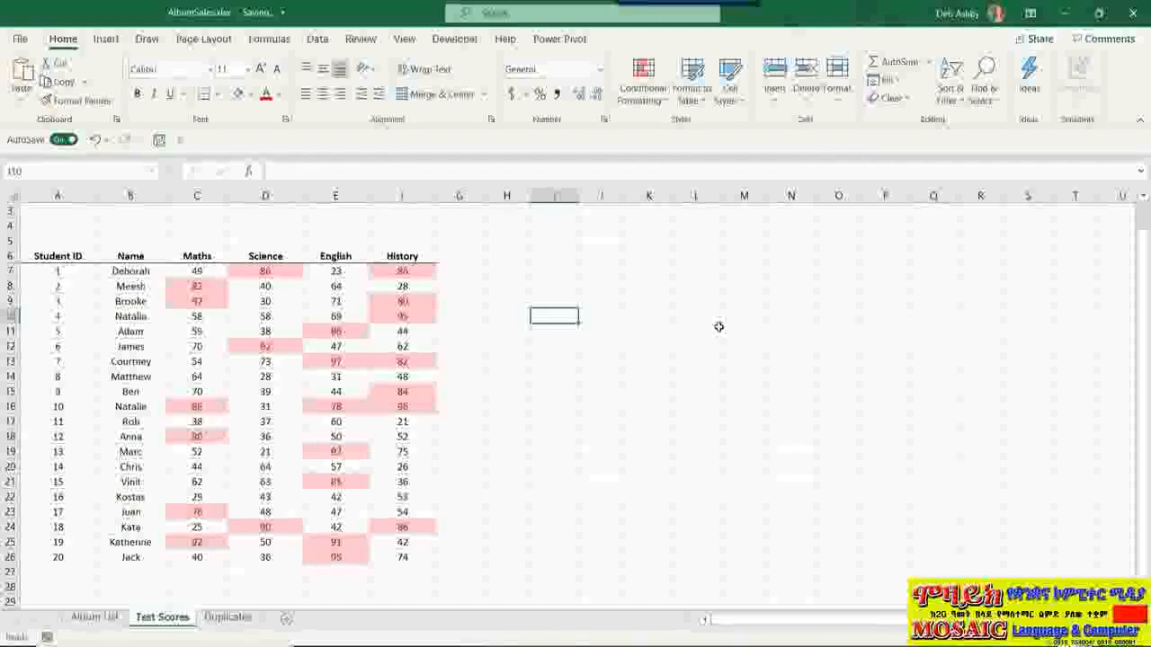
Highlight the test scores in C7:F26 that are less than 30 with Yellow Fill with Dark Yellow Text
drag(189, 273, 402, 556)
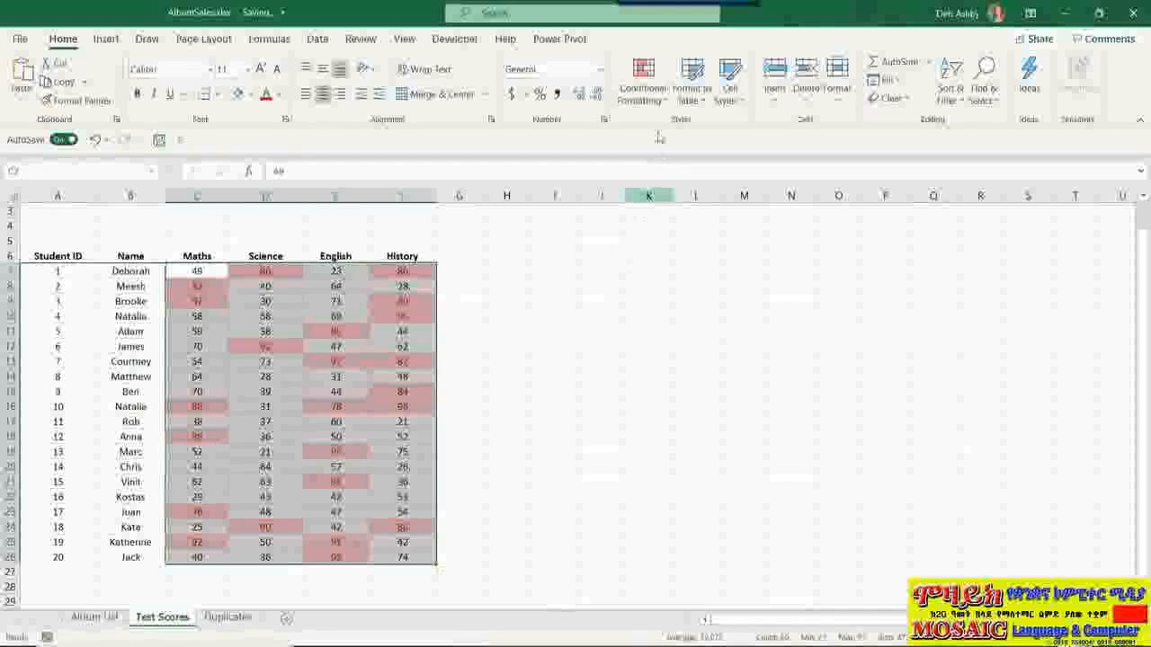
click(655, 99)
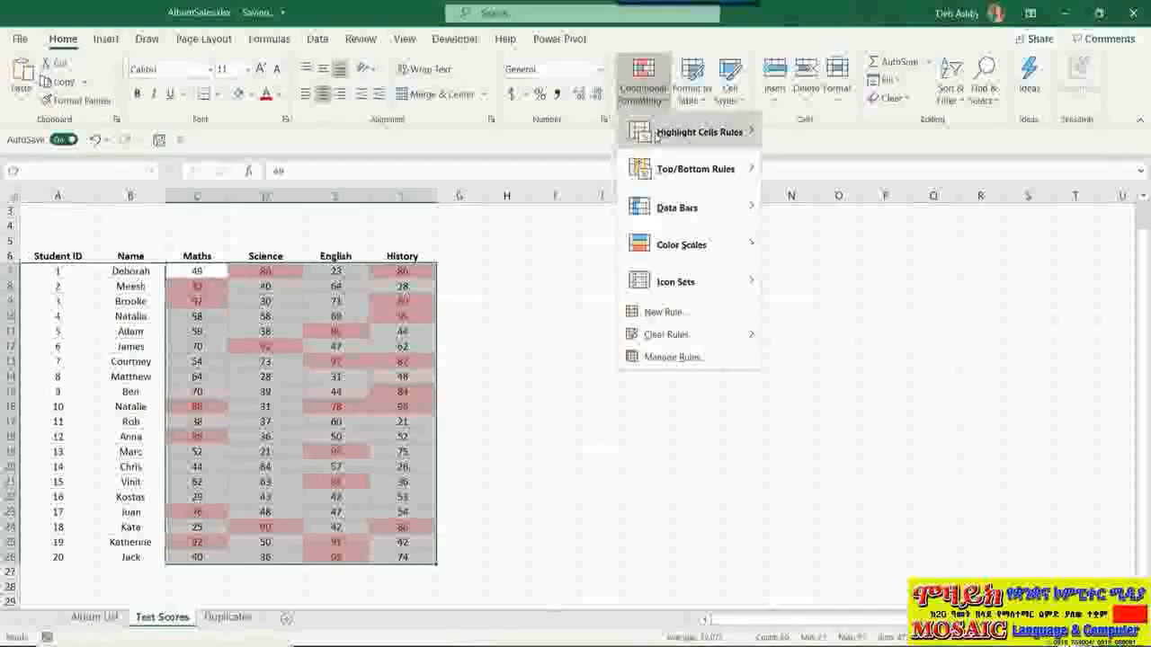
mouse_move(655, 135)
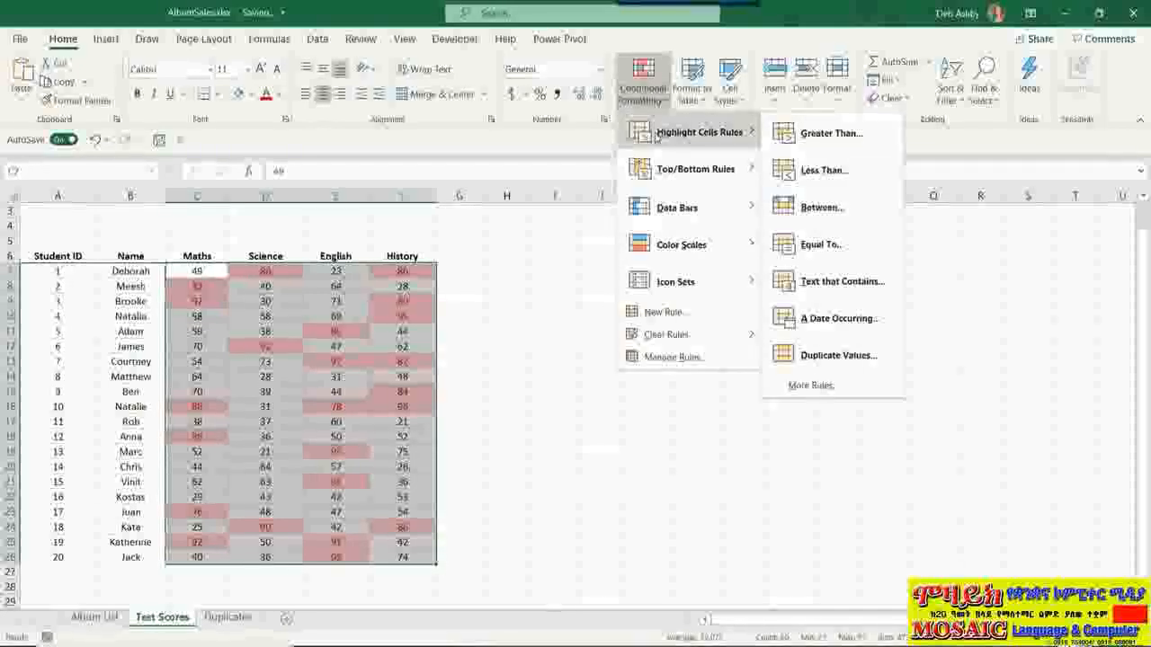
click(860, 172)
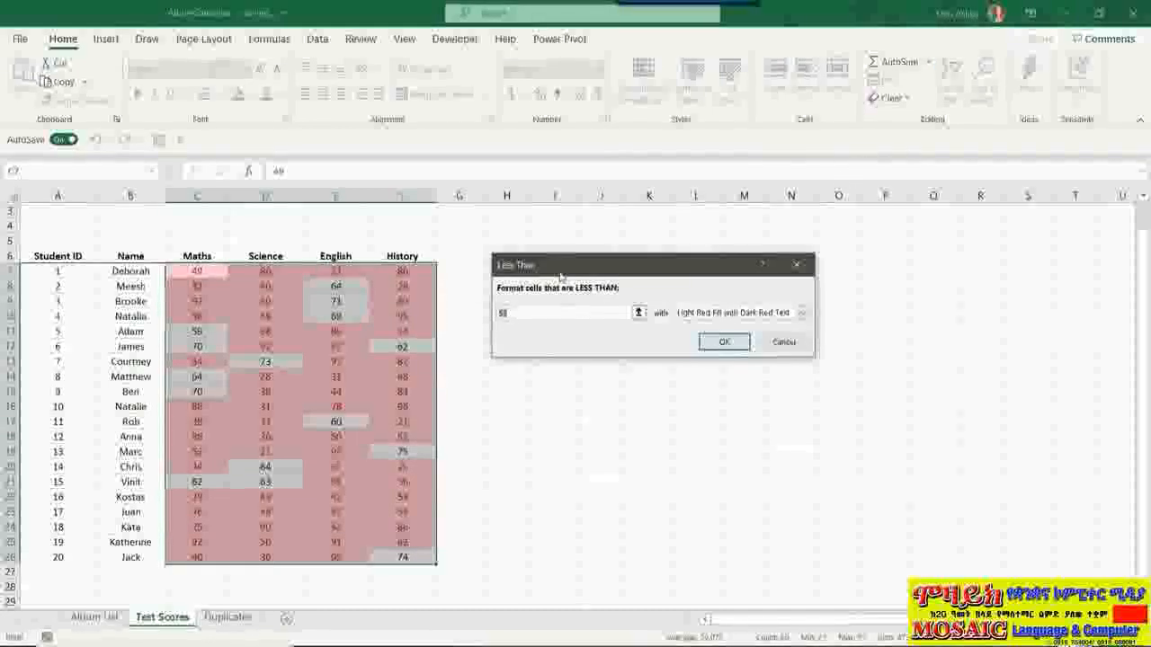
text(50)
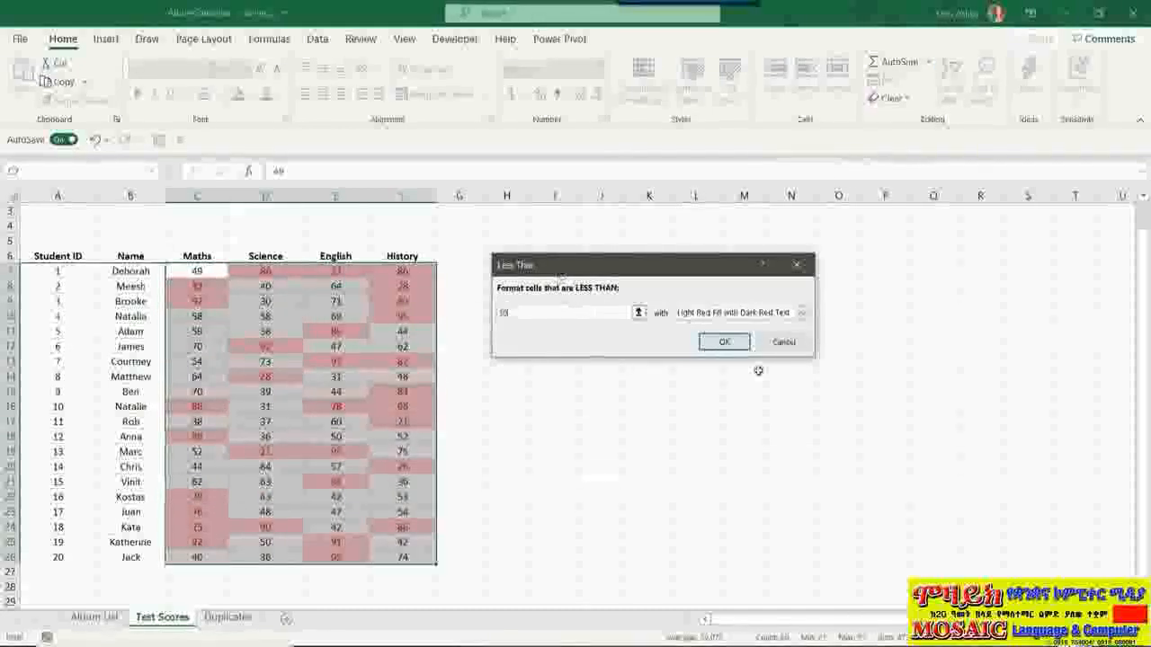
click(803, 314)
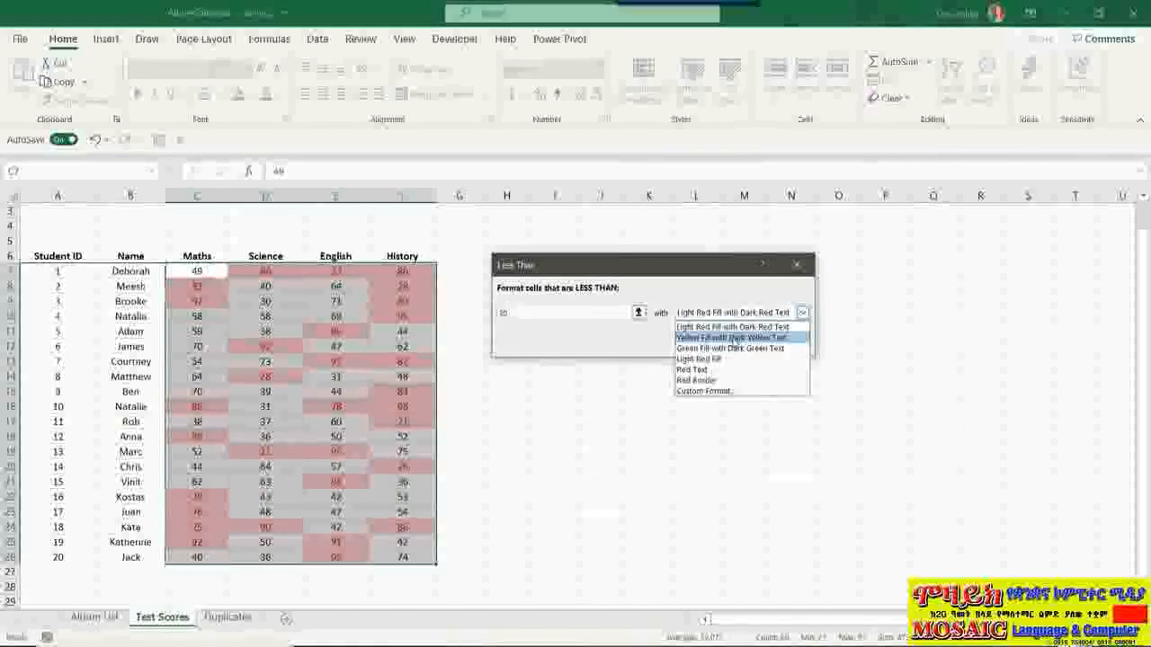
click(733, 338)
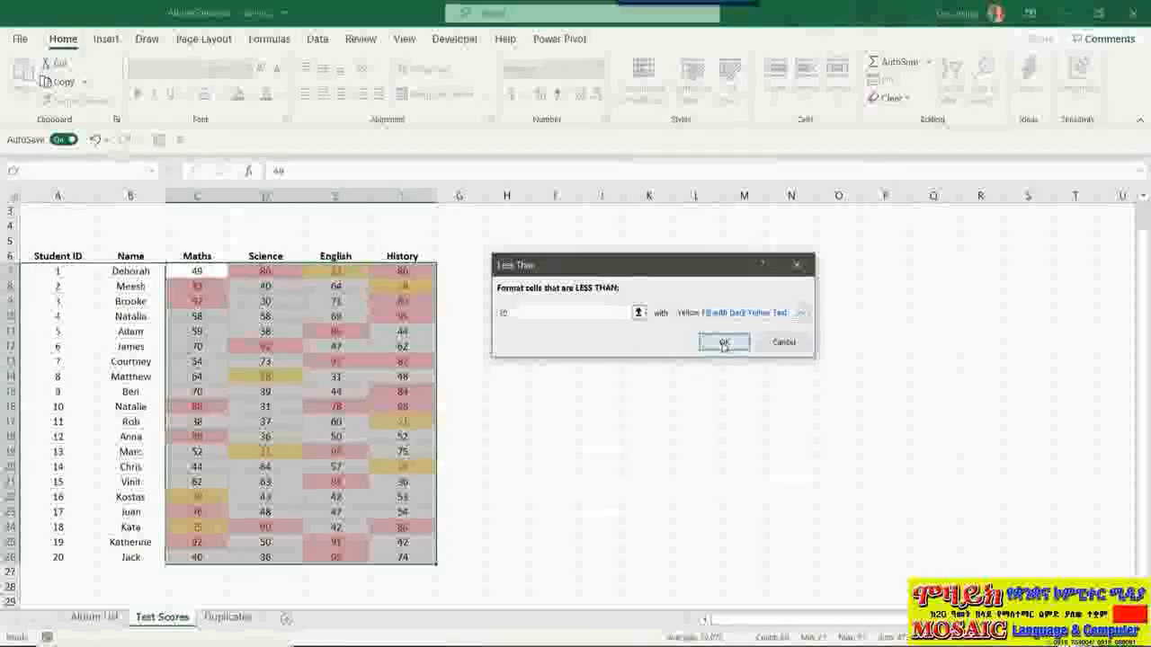
click(729, 341)
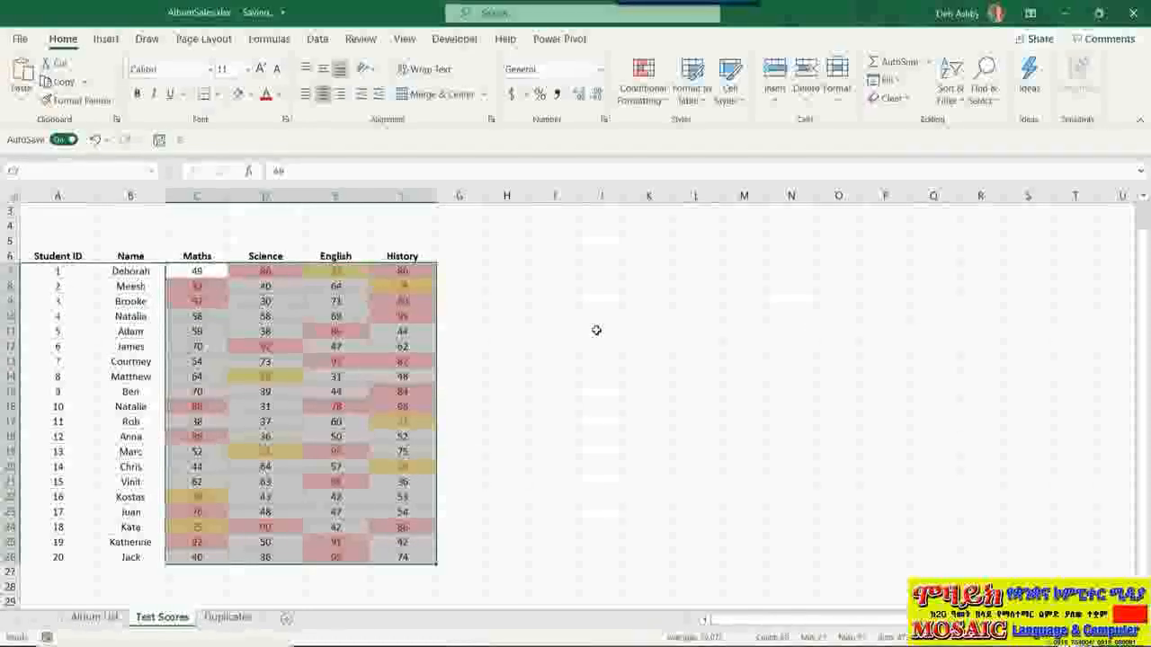
Delete both conditional formatting rules, greater than 75 and less than 30, from the selected test scores
click(659, 104)
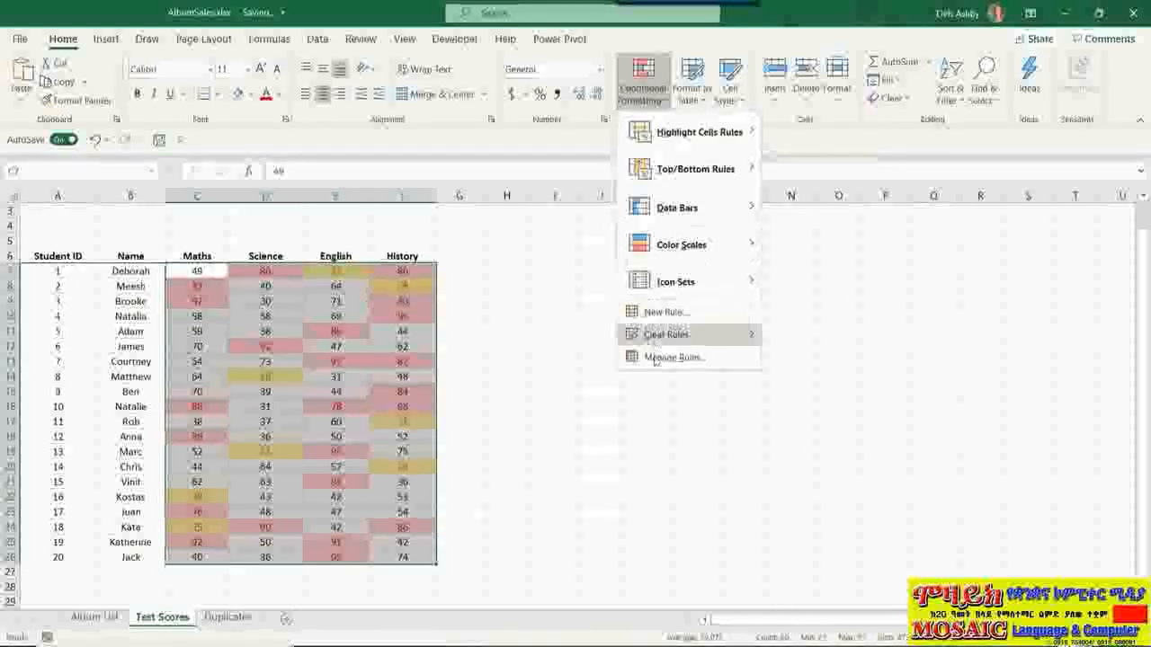
click(711, 366)
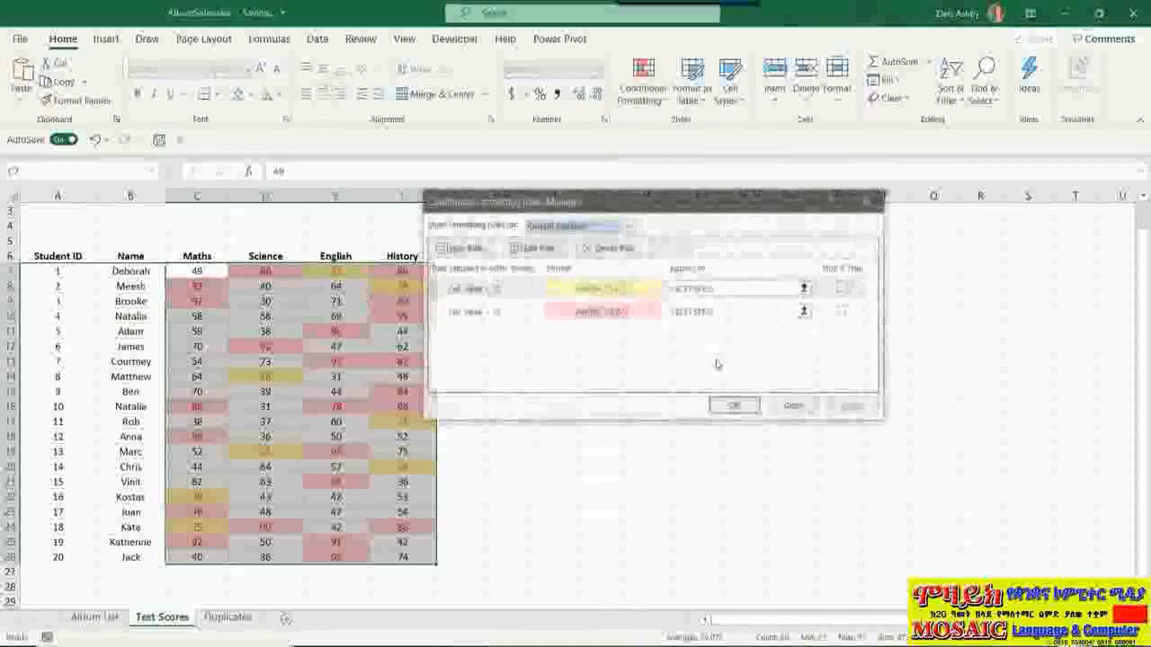
click(571, 289)
click(558, 308)
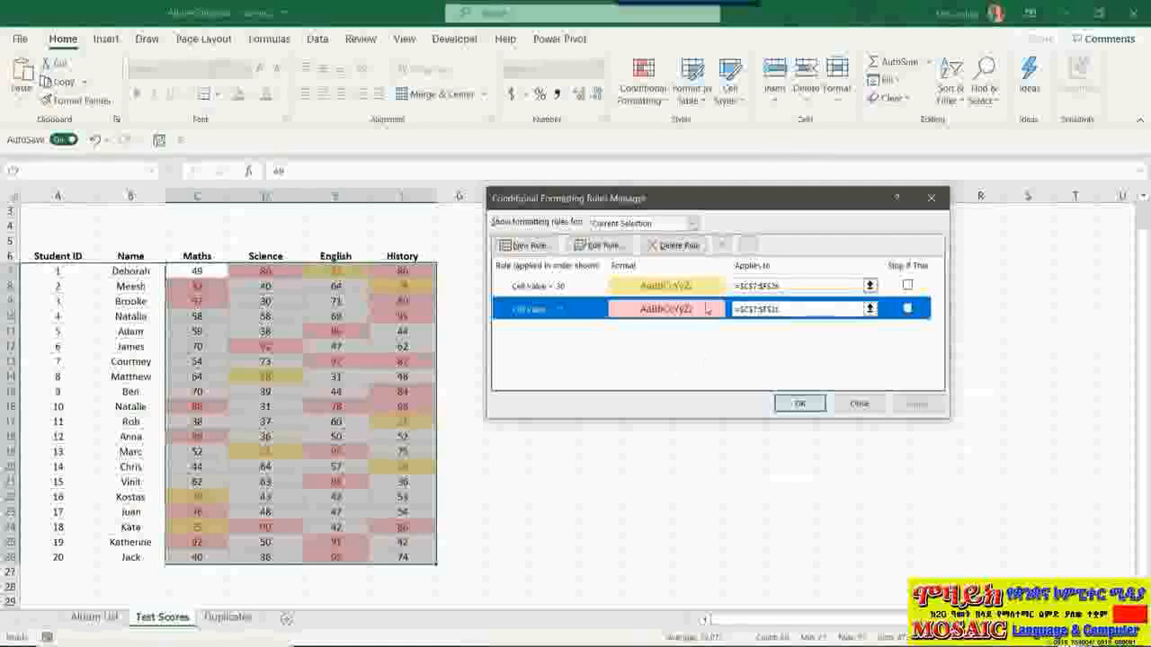
click(674, 247)
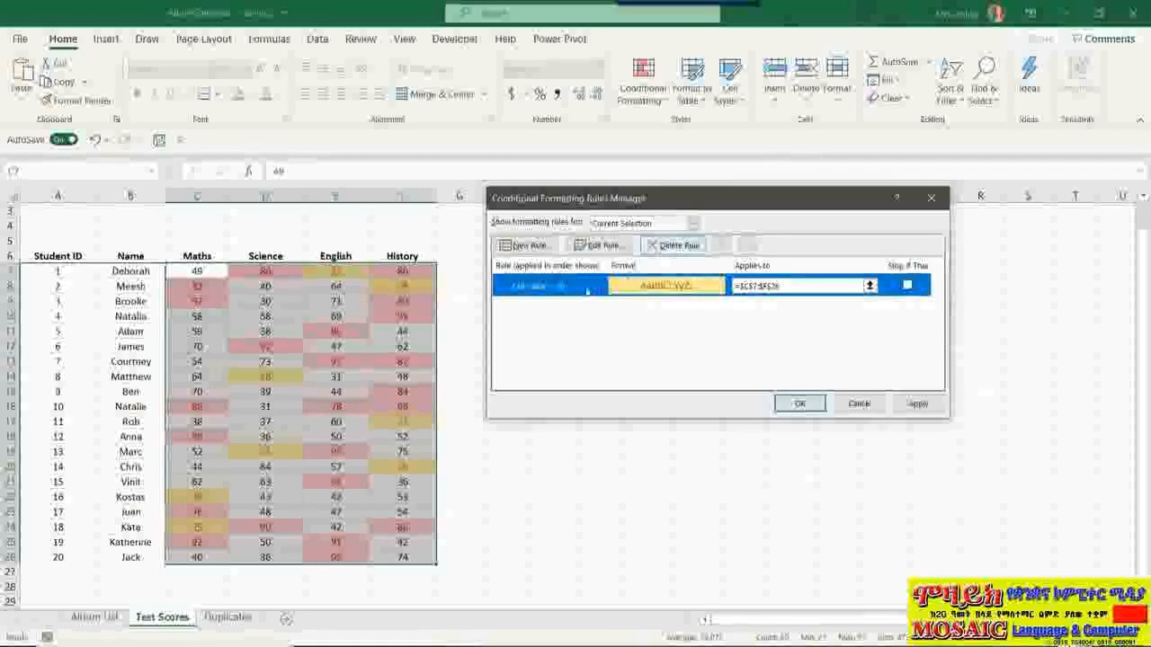
click(672, 246)
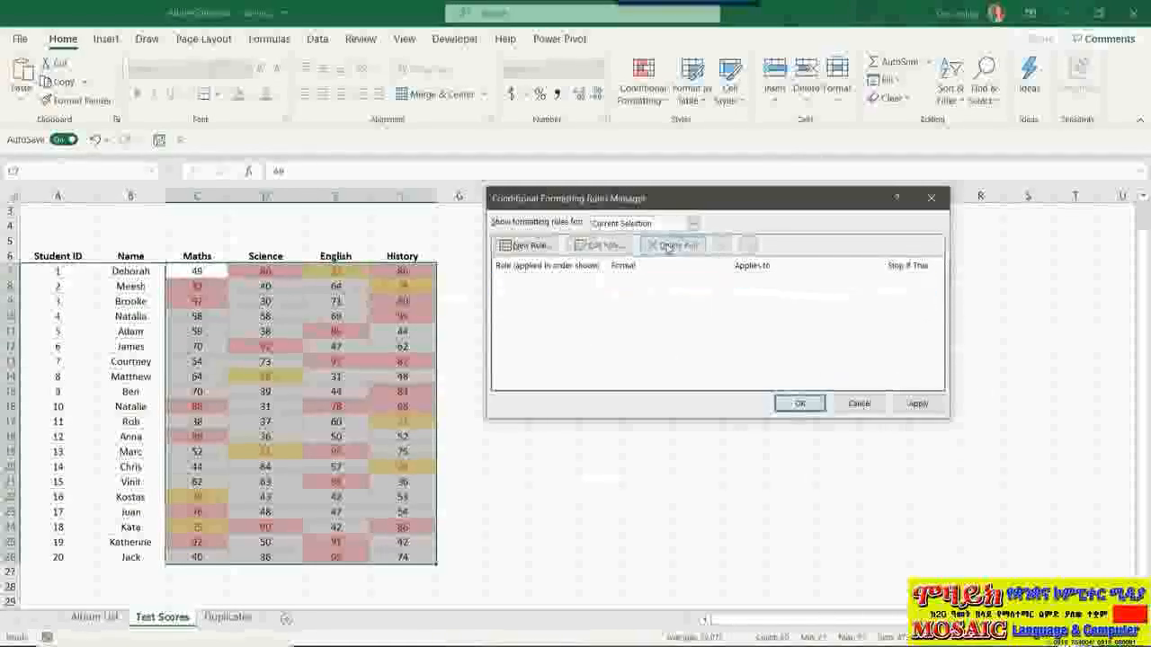
click(797, 403)
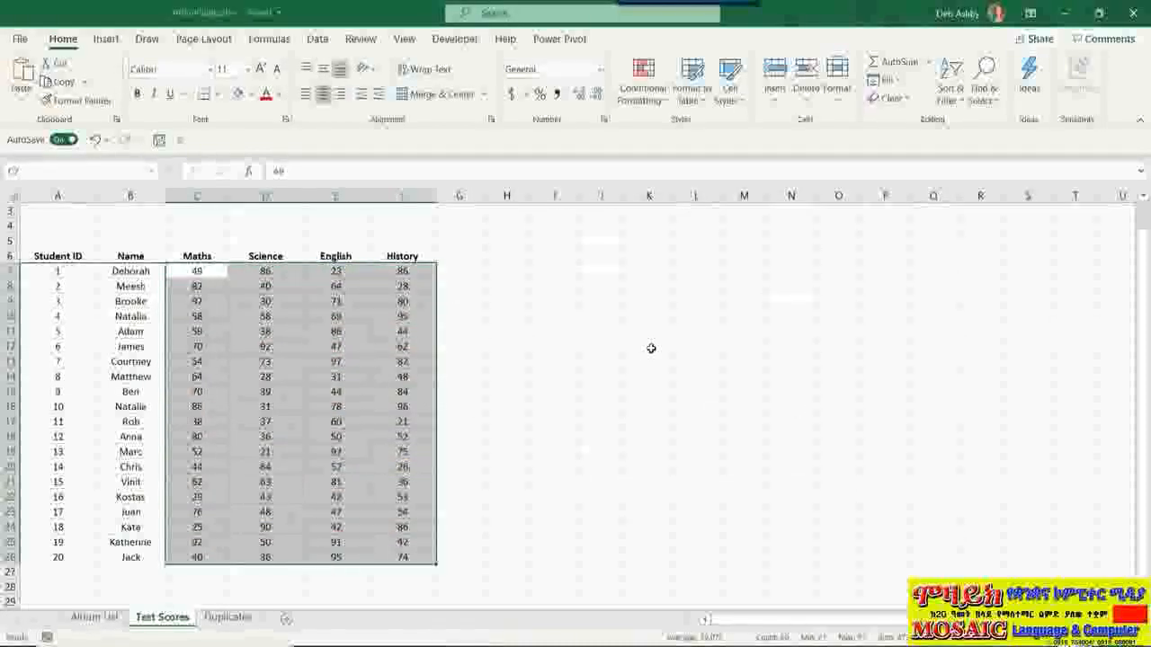
click(642, 85)
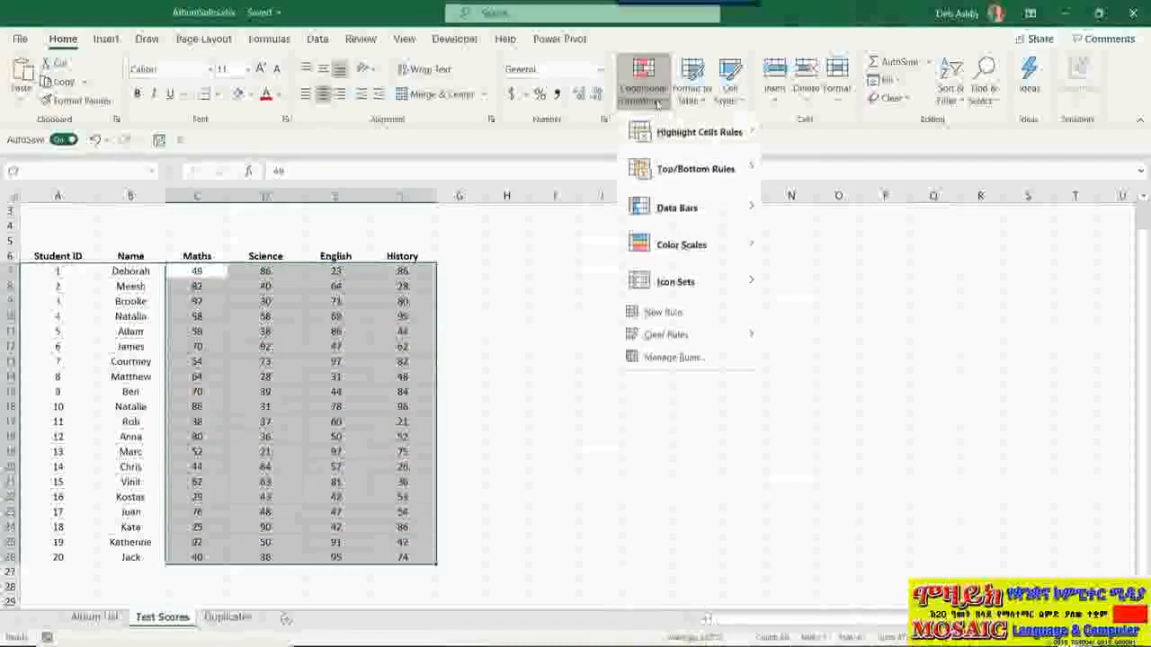
mouse_move(661, 142)
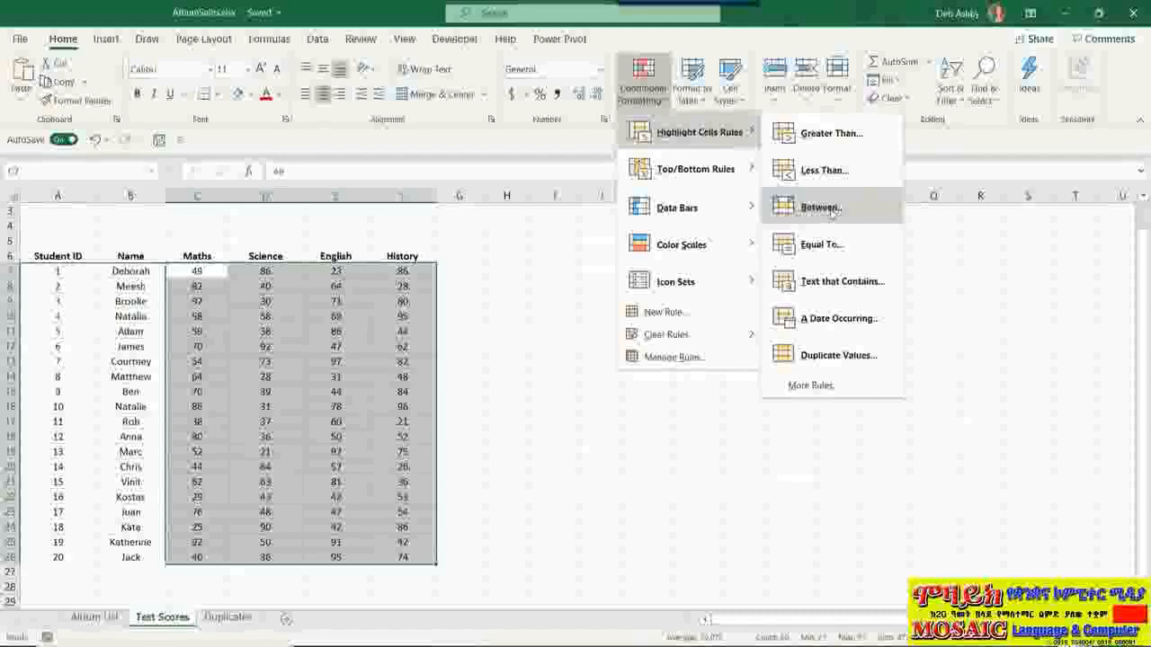
click(831, 244)
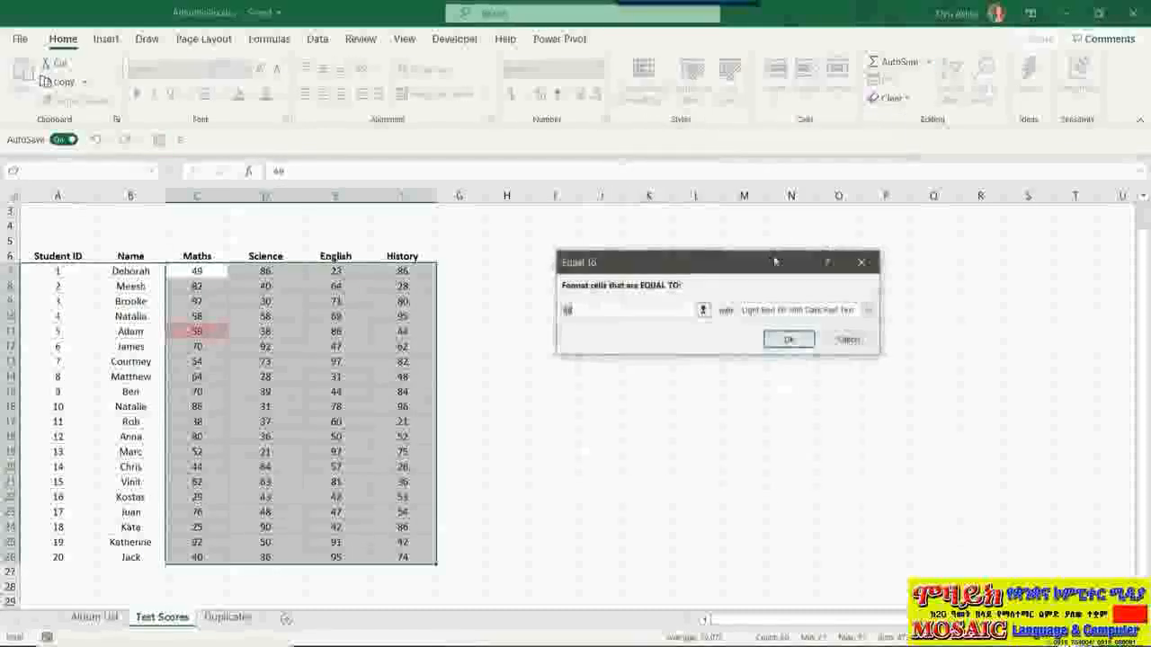
key(BackSpace)
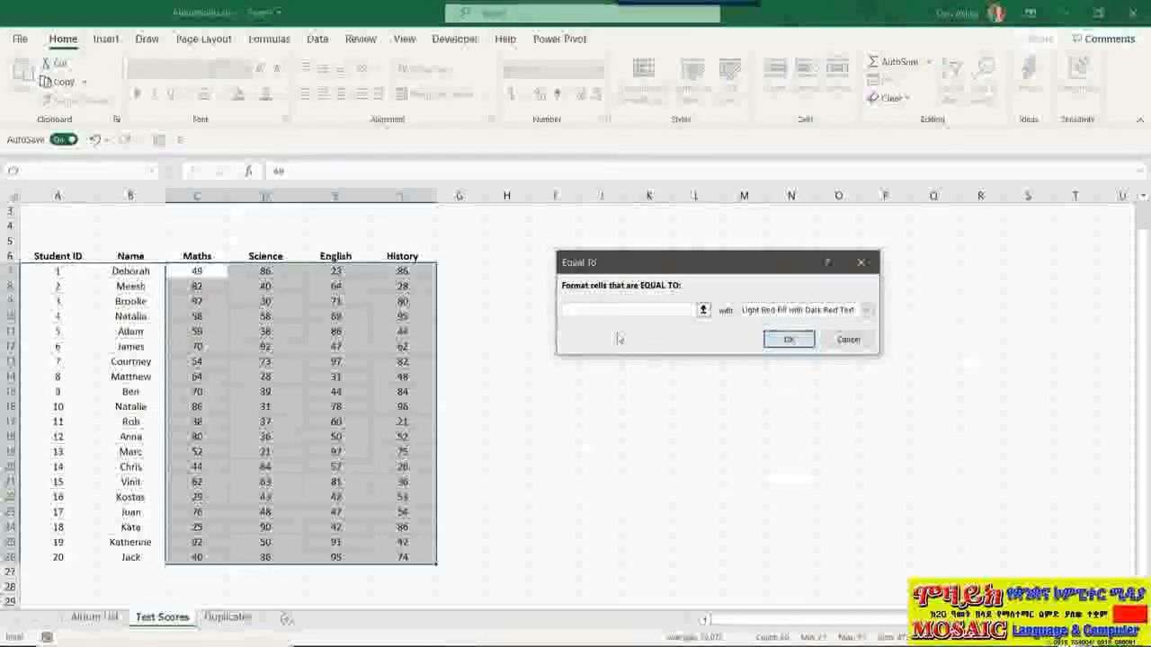
text(37)
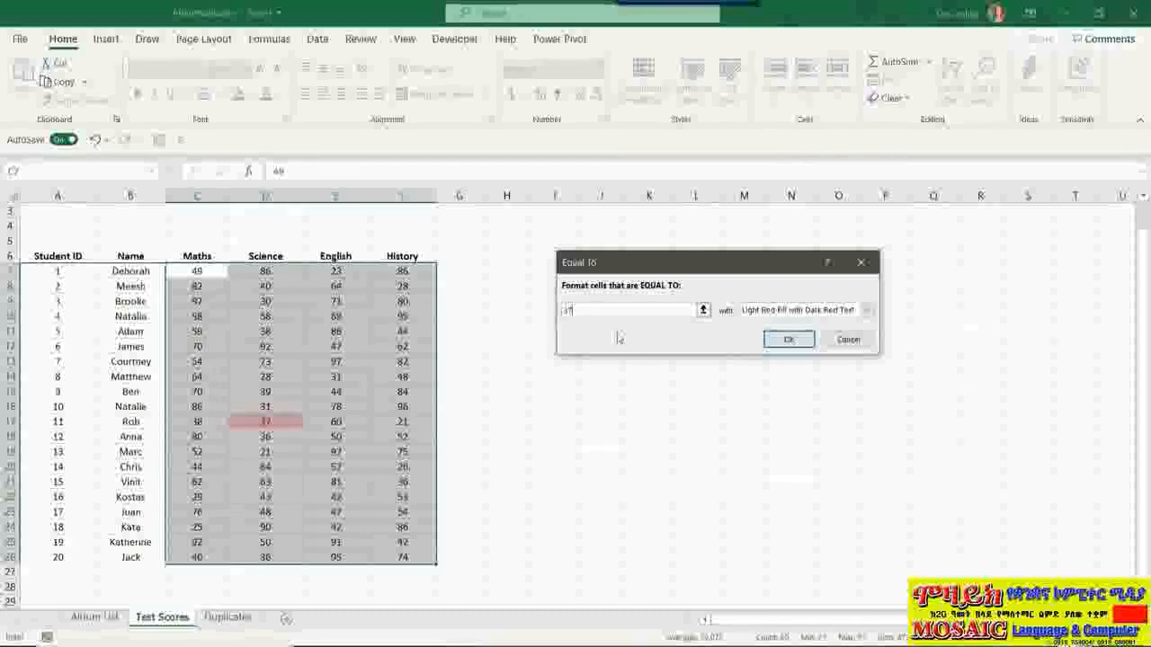
click(848, 339)
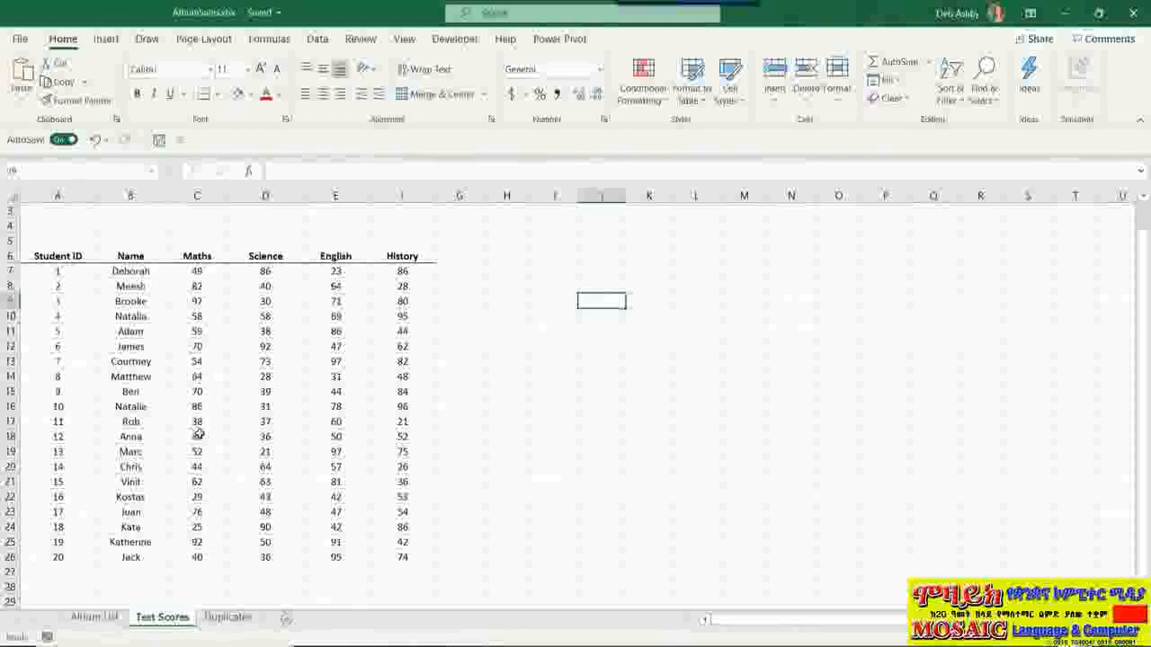
On the Album List sheet, highlight Artist column cells containing the text Beatles with Green Fill with Dark Green Text
click(107, 619)
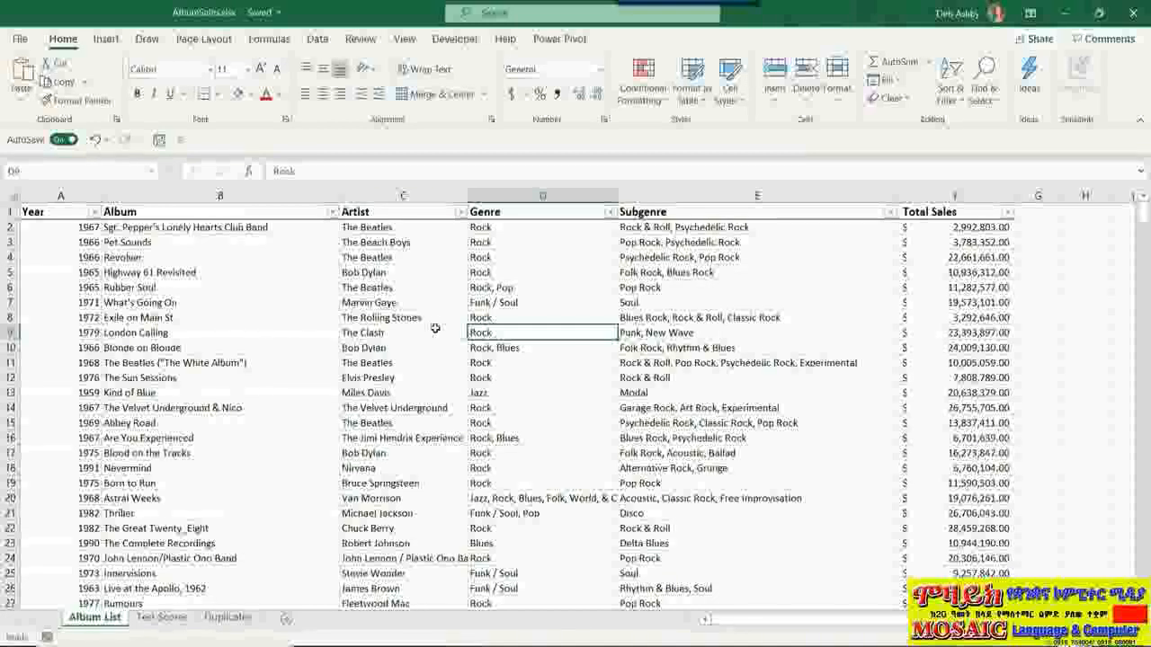
click(373, 195)
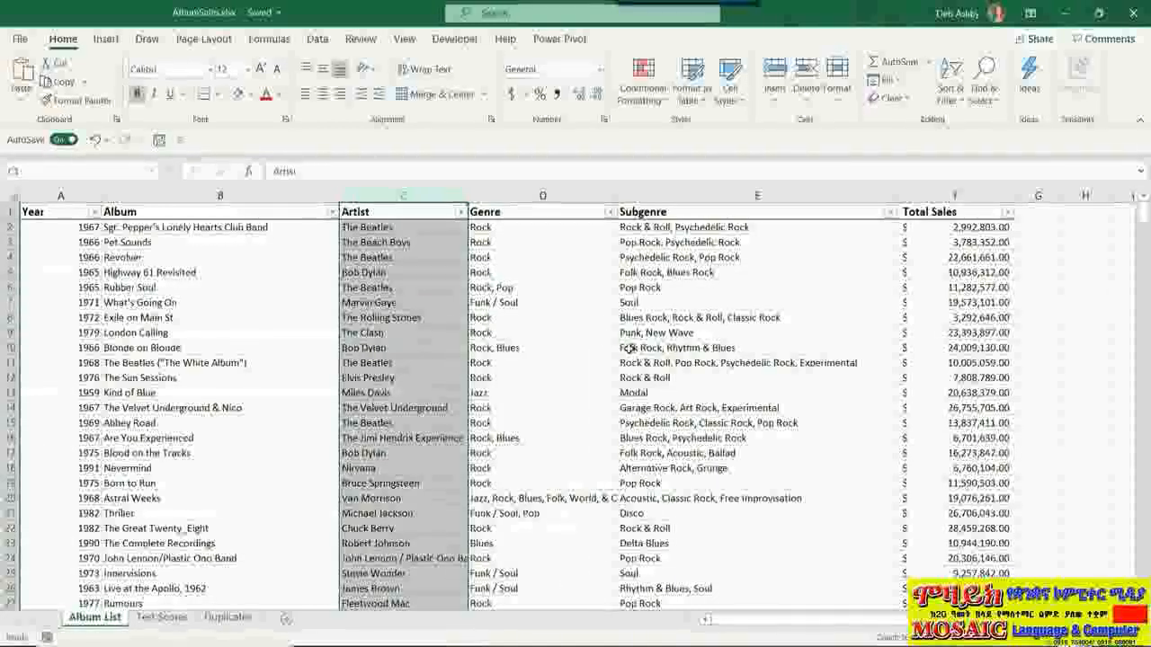
click(659, 93)
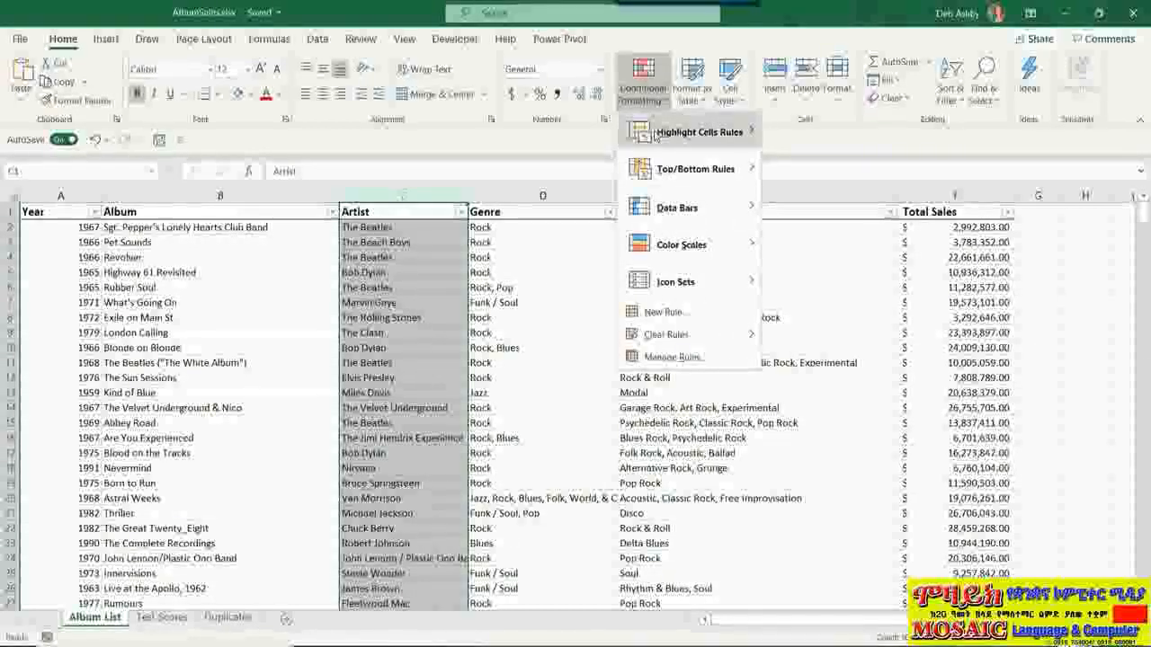
mouse_move(702, 132)
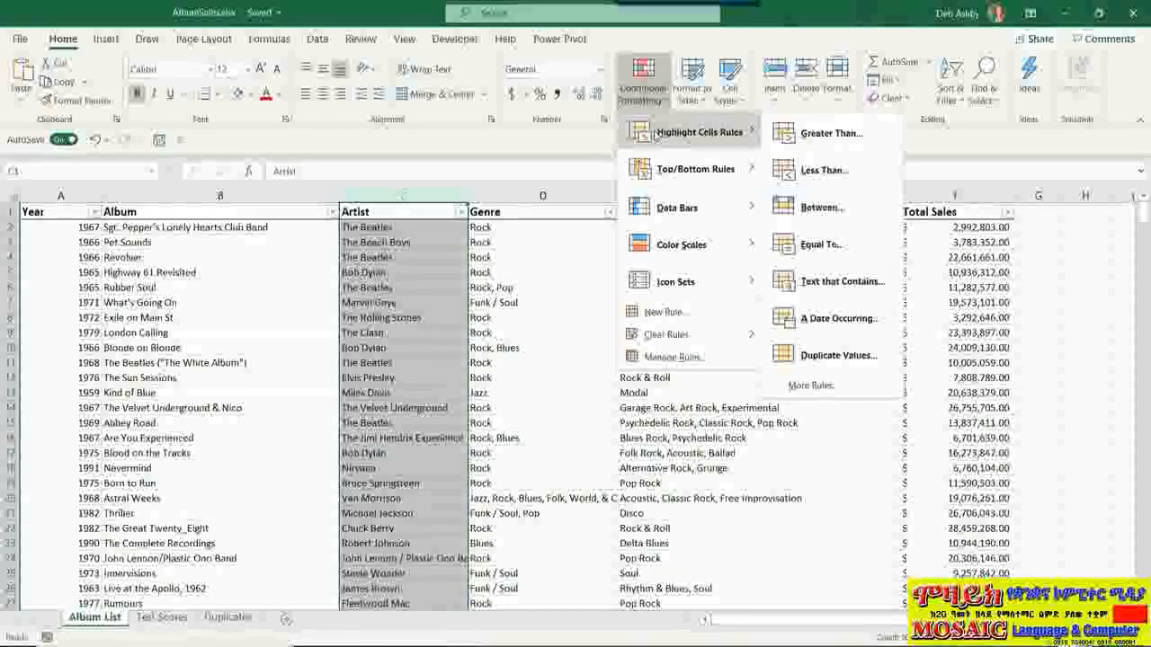
click(878, 286)
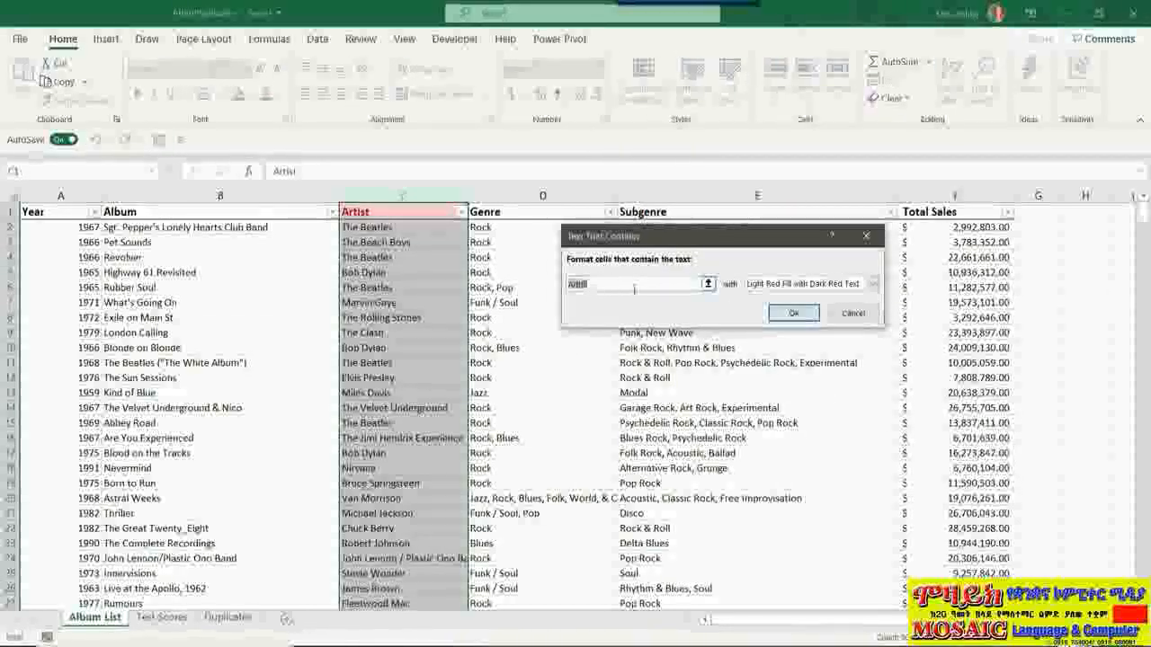
text(Beatles)
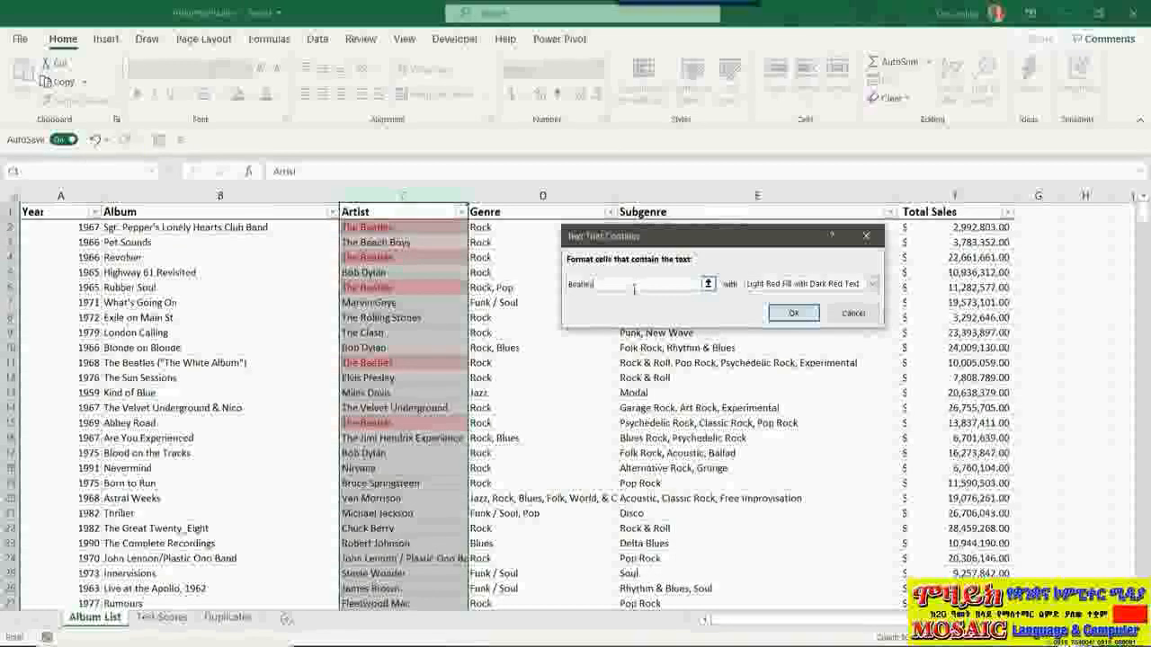
click(871, 284)
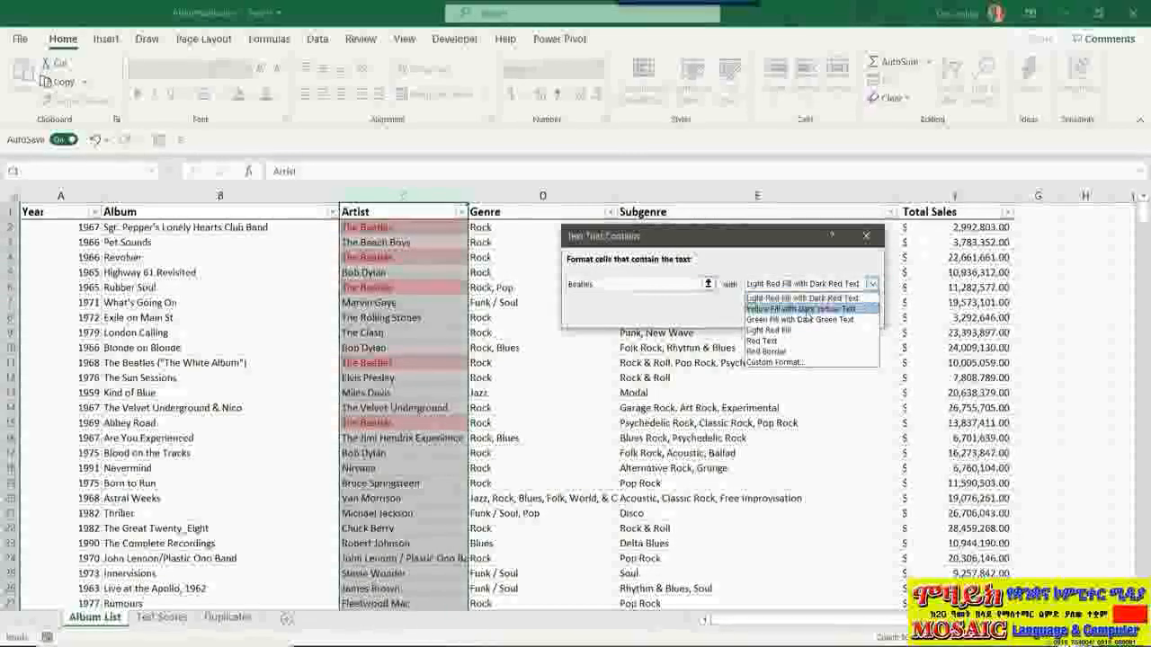
click(827, 320)
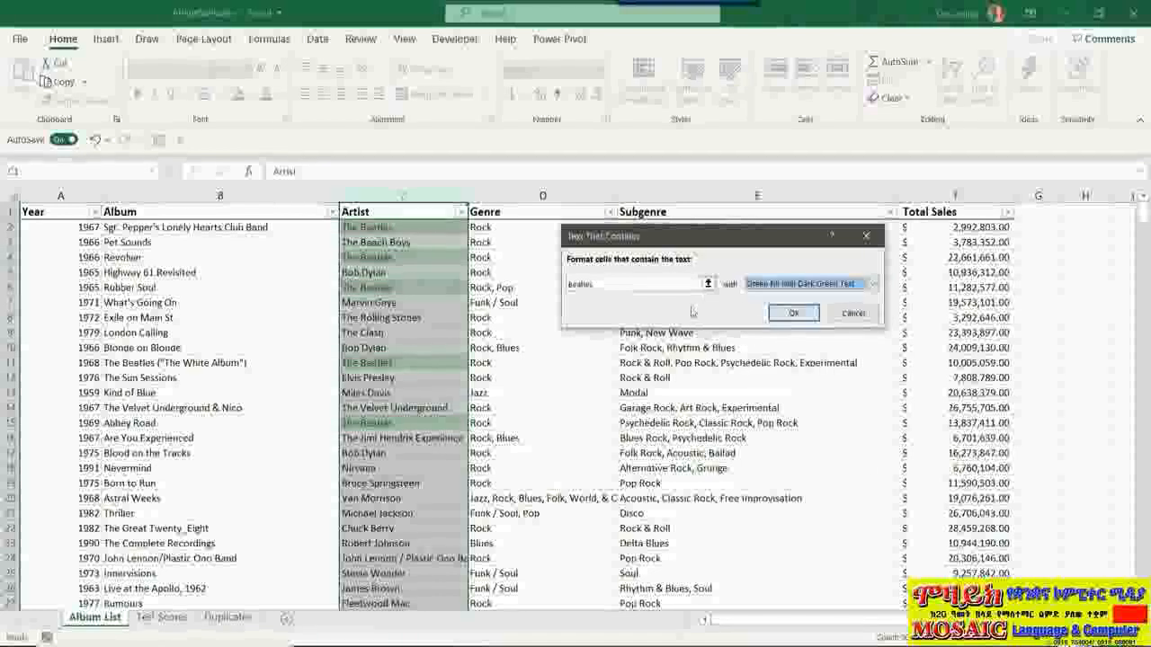
click(795, 313)
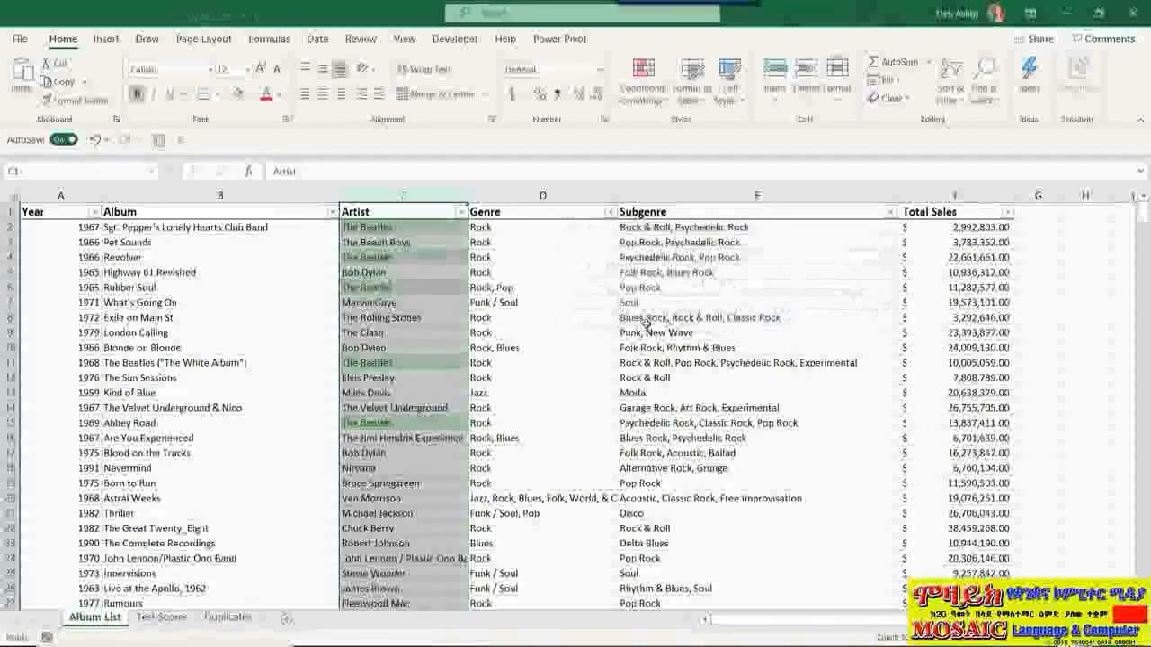
click(606, 316)
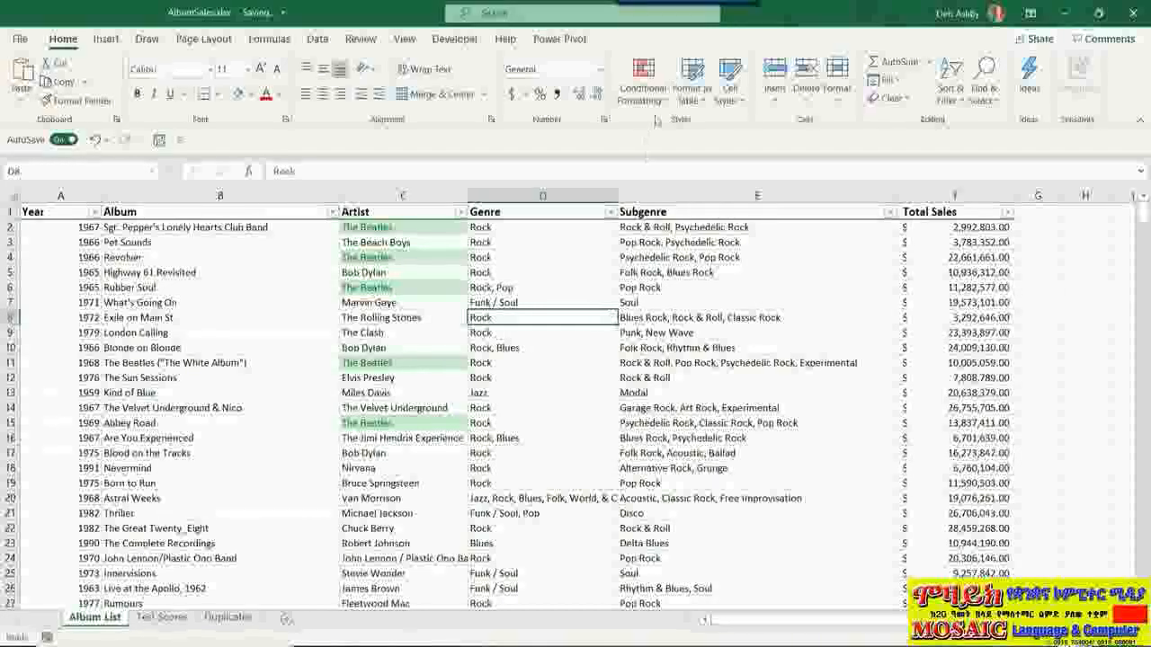
Switch to the Test Scores sheet
click(644, 88)
mouse_move(671, 133)
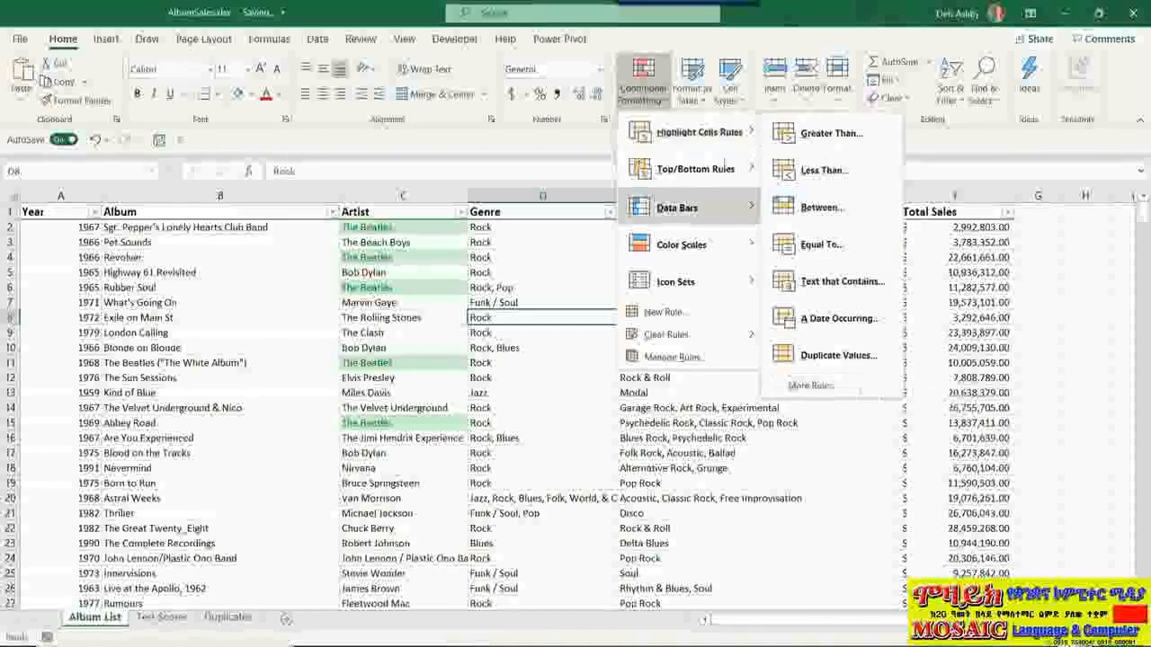
mouse_move(688, 174)
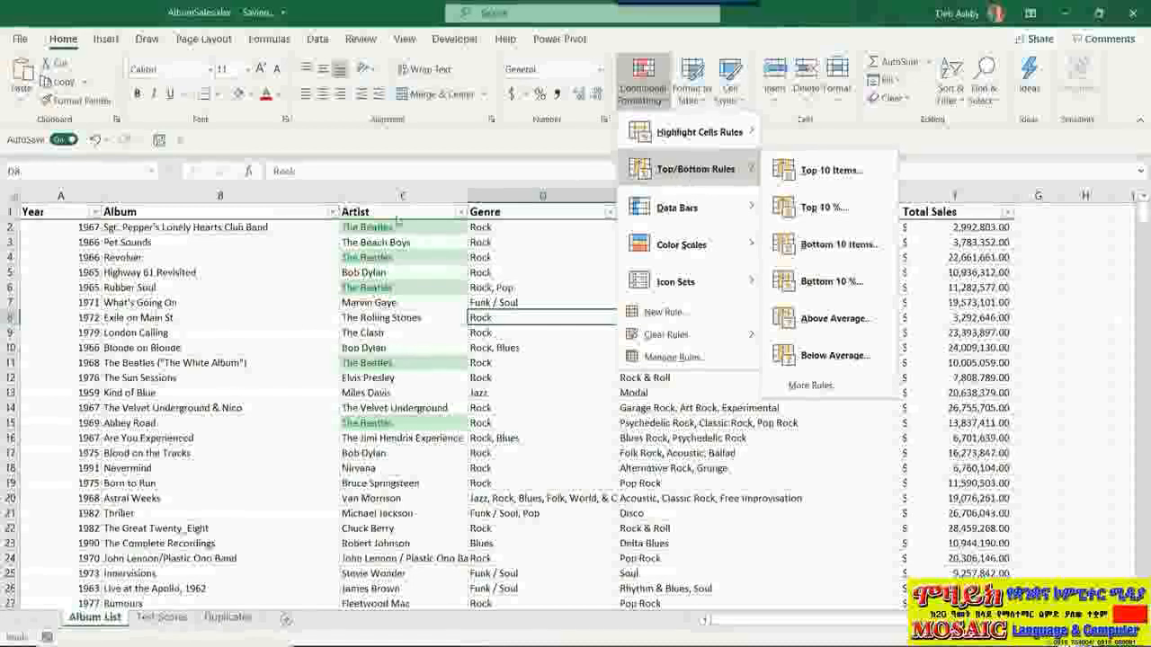
click(164, 621)
click(163, 618)
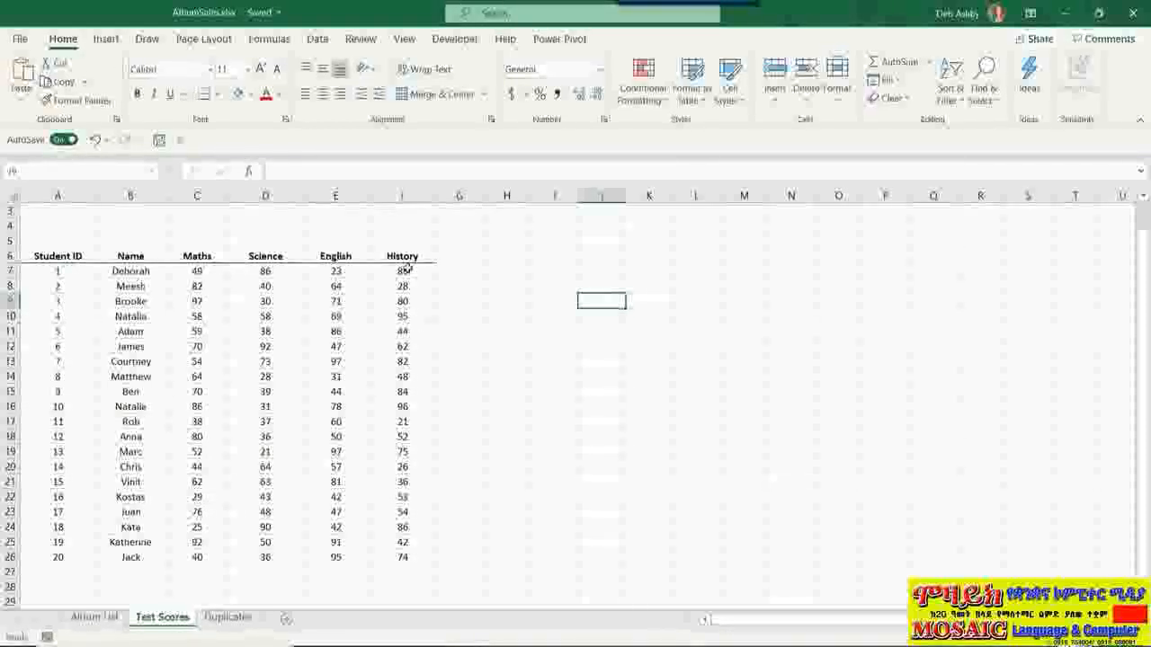
Try a Top 10% rule with Light Red Fill with Dark Red Text on the History scores in F7:F26, raising the percentage
drag(406, 270, 410, 561)
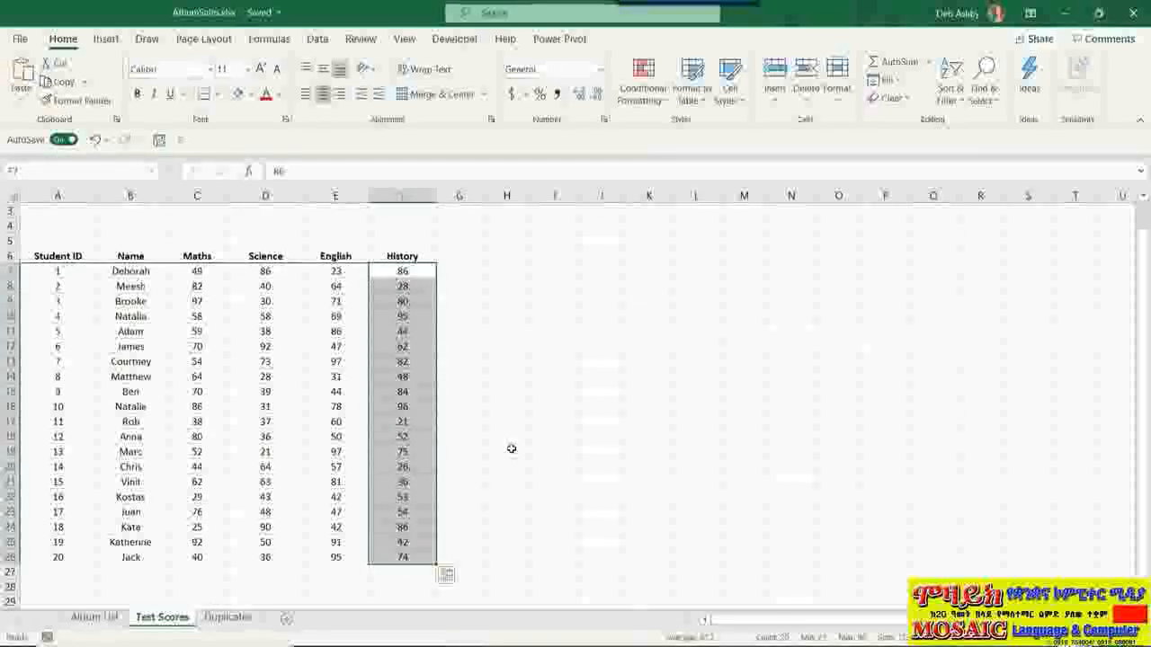
click(647, 89)
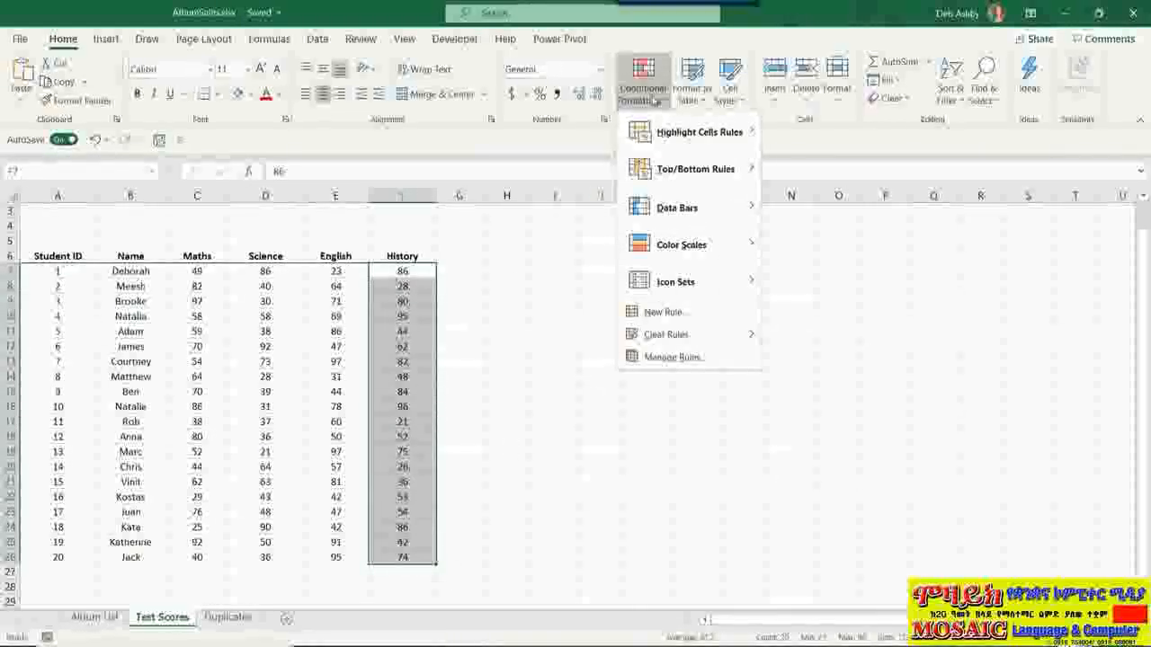
mouse_move(653, 180)
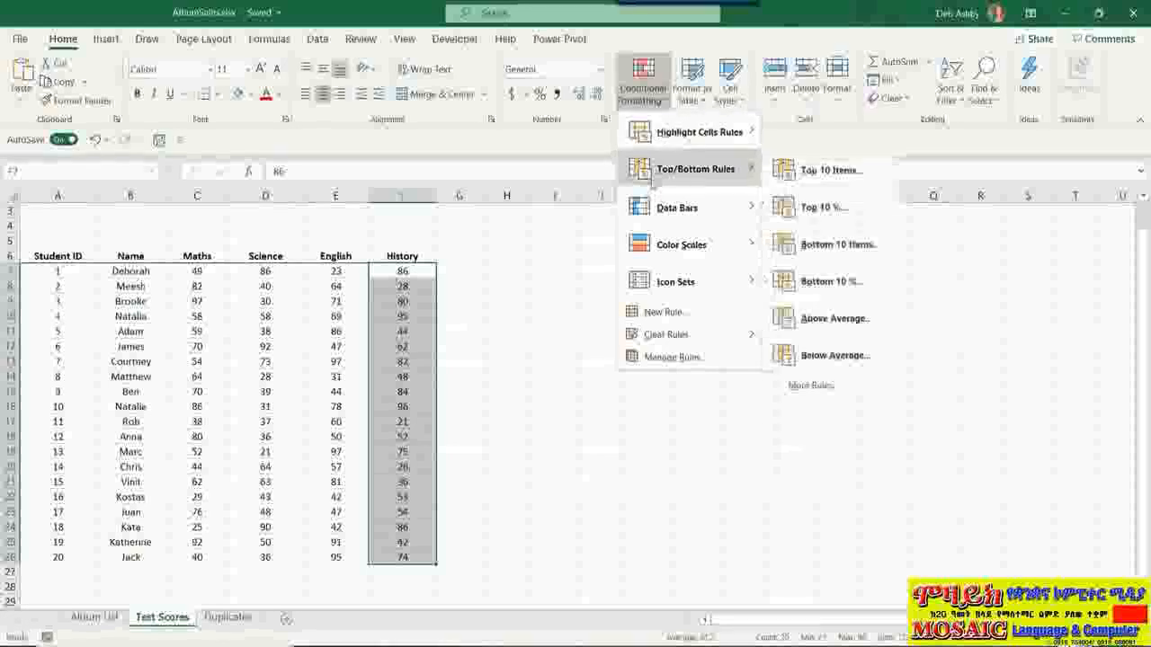
click(884, 207)
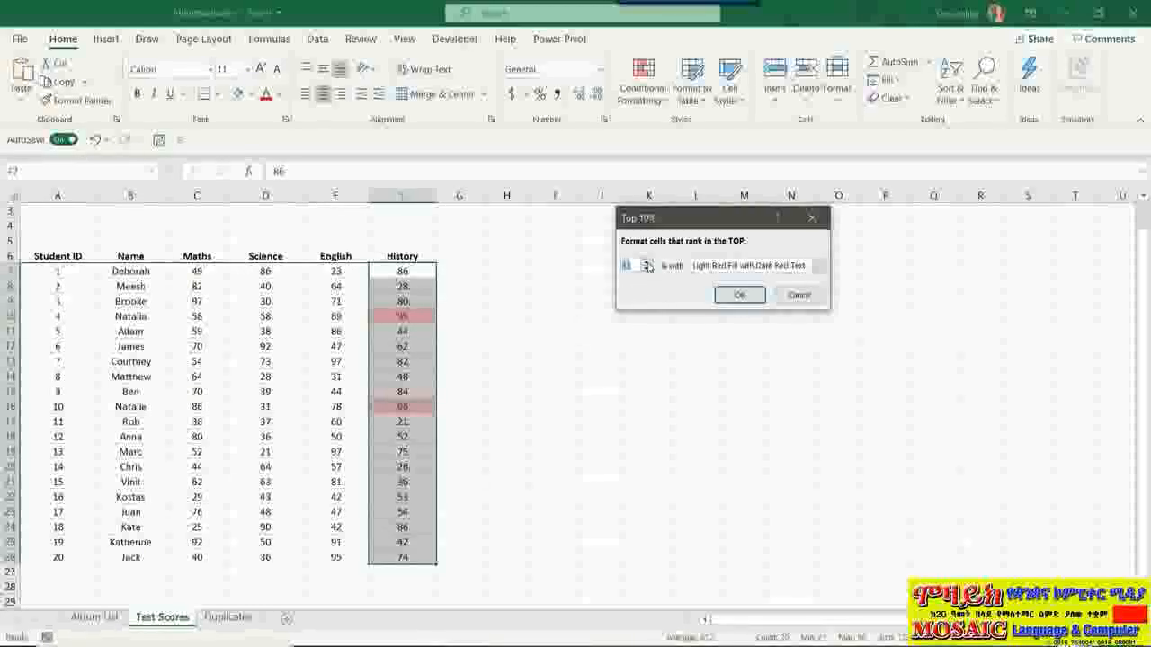
click(645, 263)
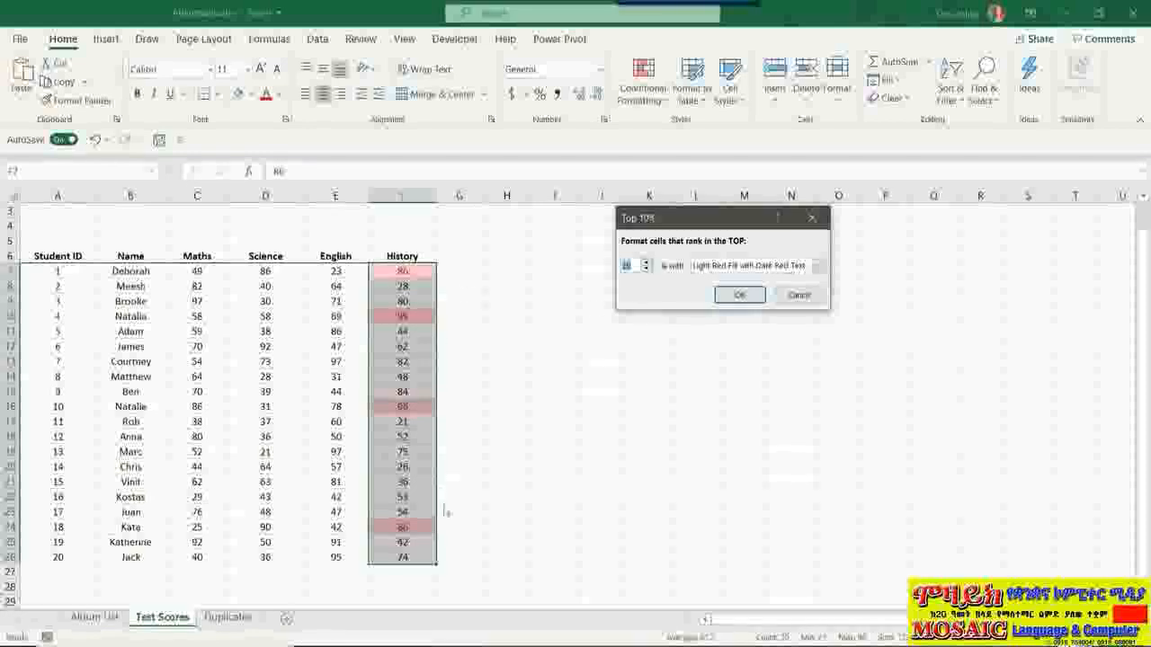
click(798, 295)
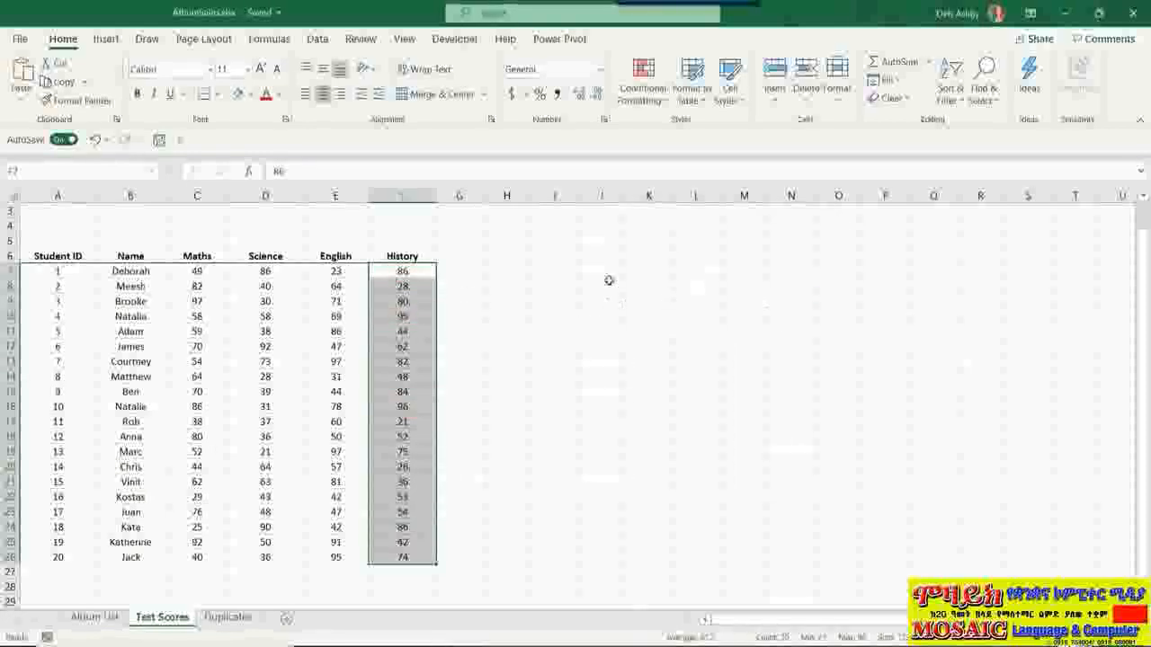
click(662, 107)
mouse_move(687, 169)
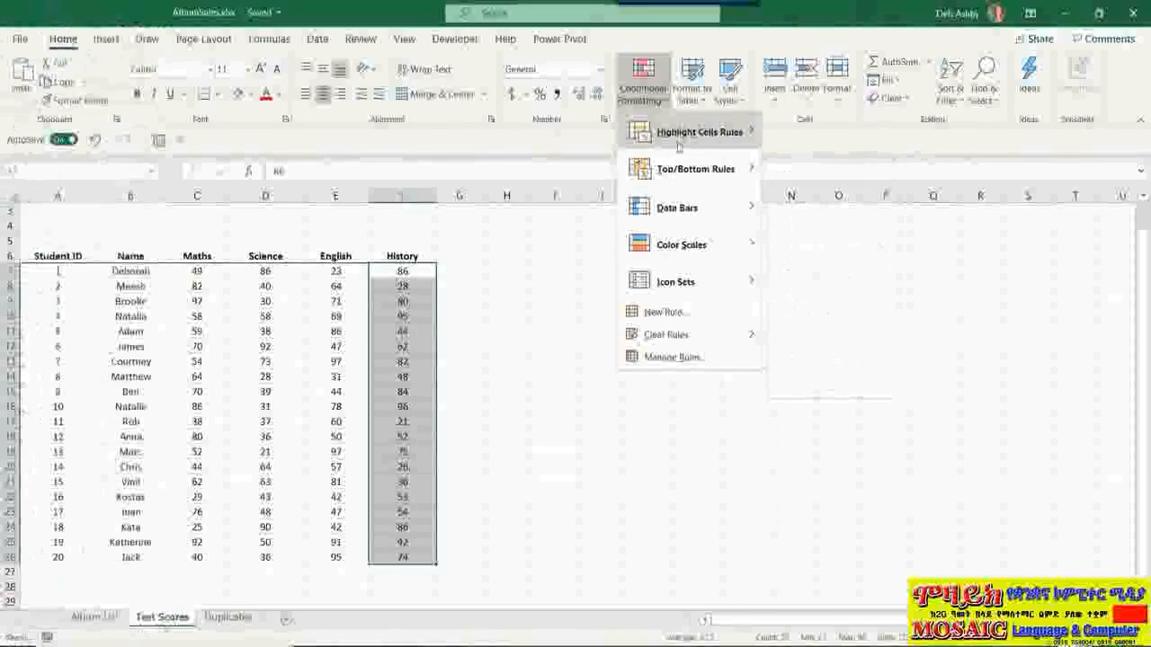
mouse_move(662, 209)
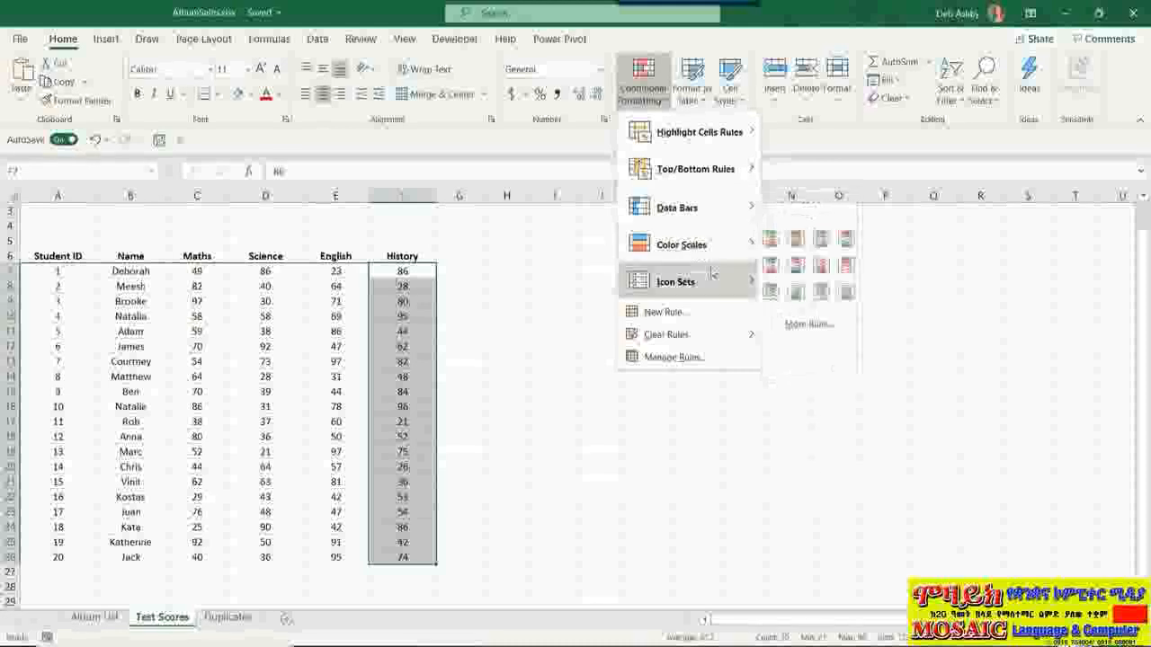
mouse_move(701, 286)
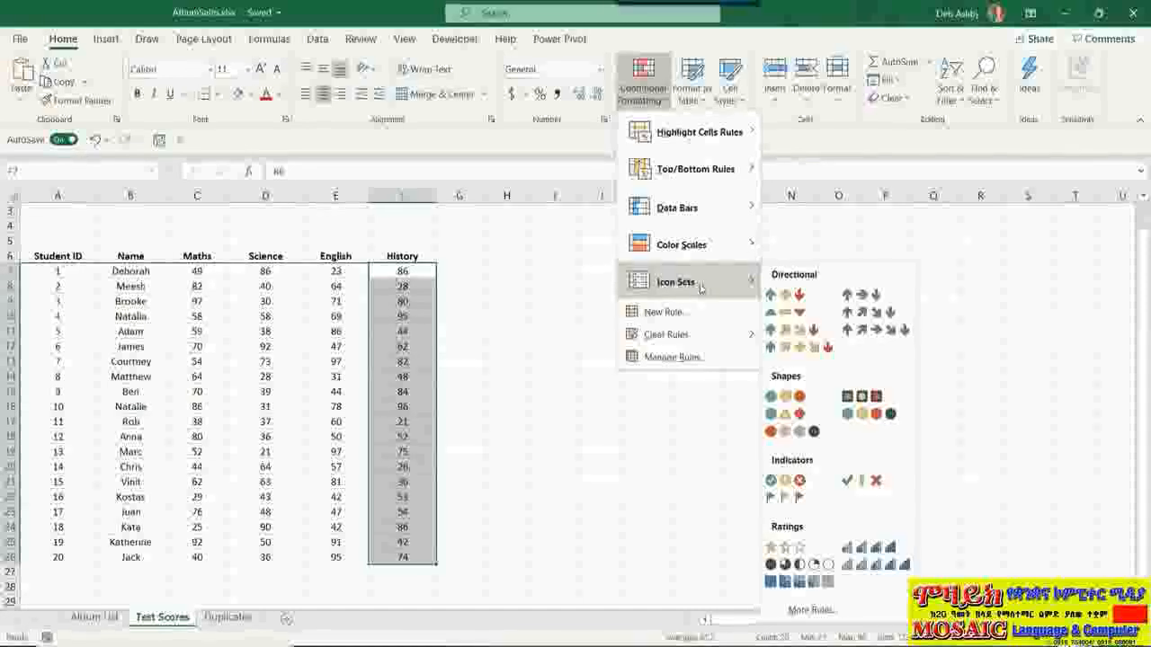
click(600, 315)
Add blue gradient fill data bars to the Maths scores in C7:C26
drag(191, 270, 191, 558)
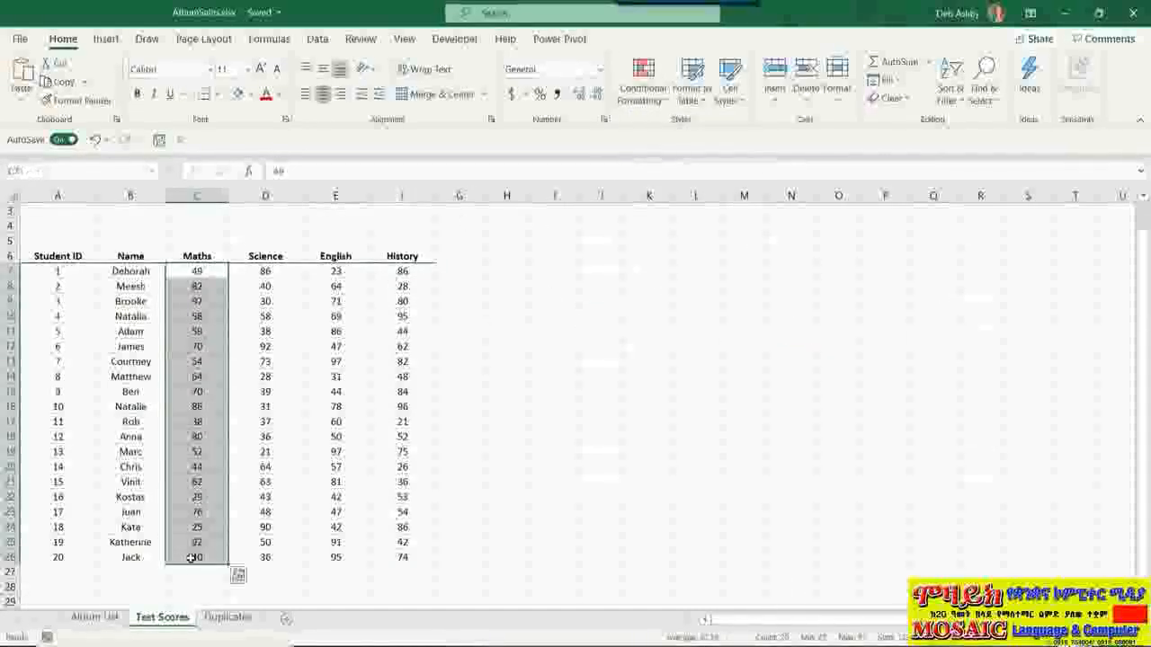
click(654, 97)
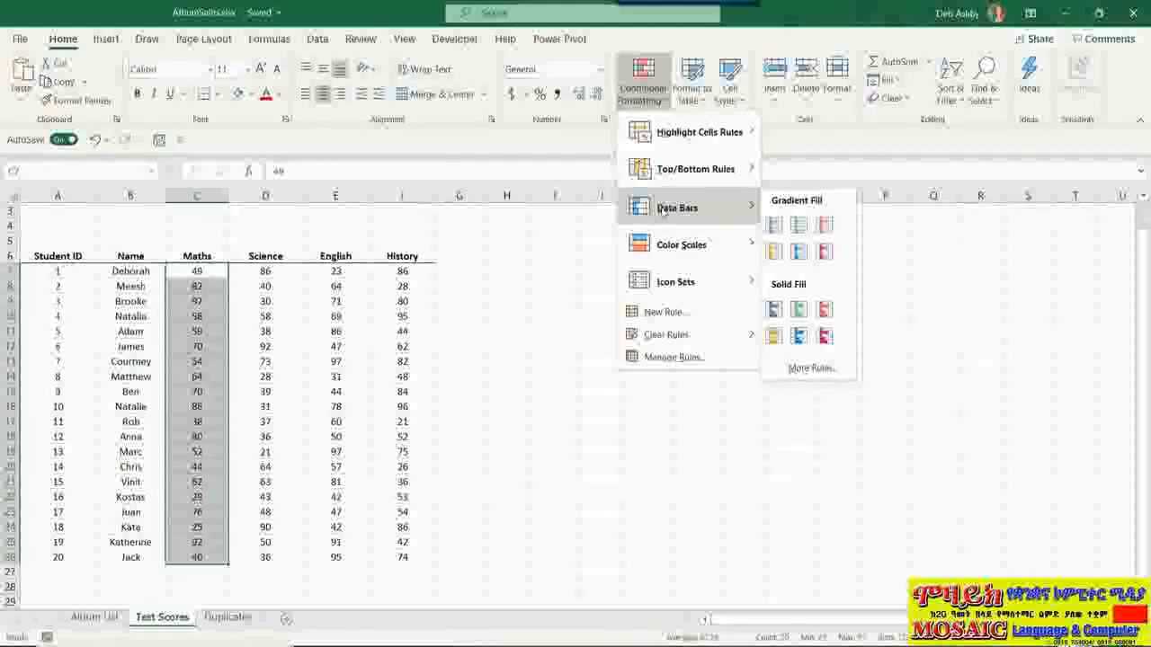
click(780, 227)
click(596, 285)
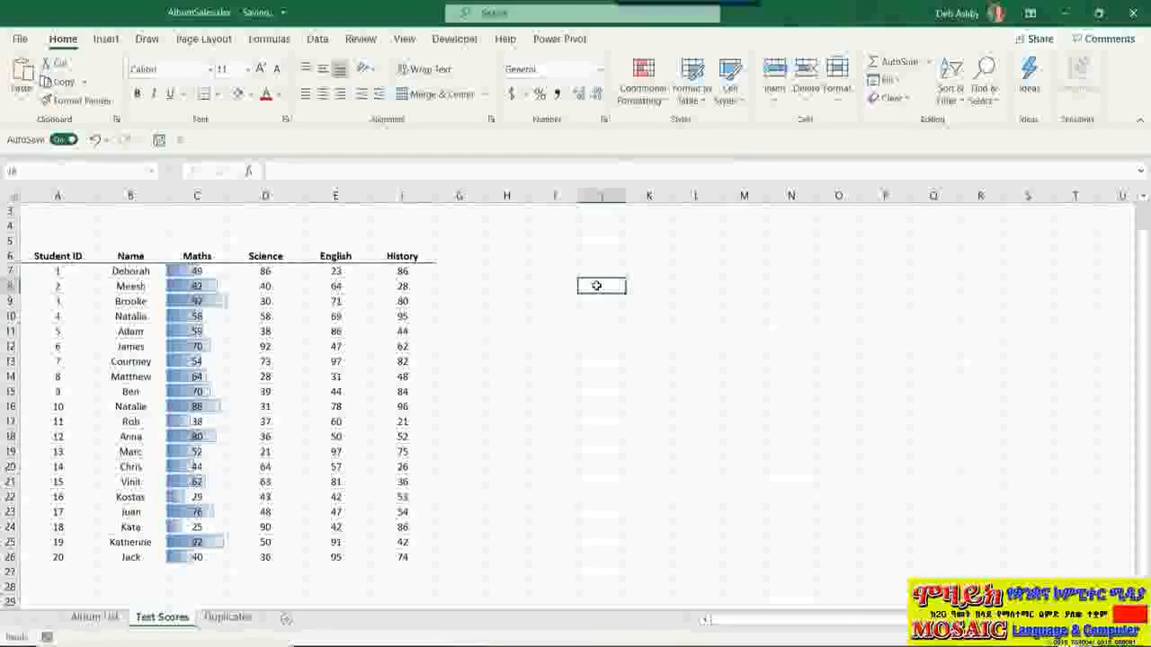
Add green gradient fill data bars to the Science scores in D7:D26
drag(265, 270, 264, 557)
click(643, 94)
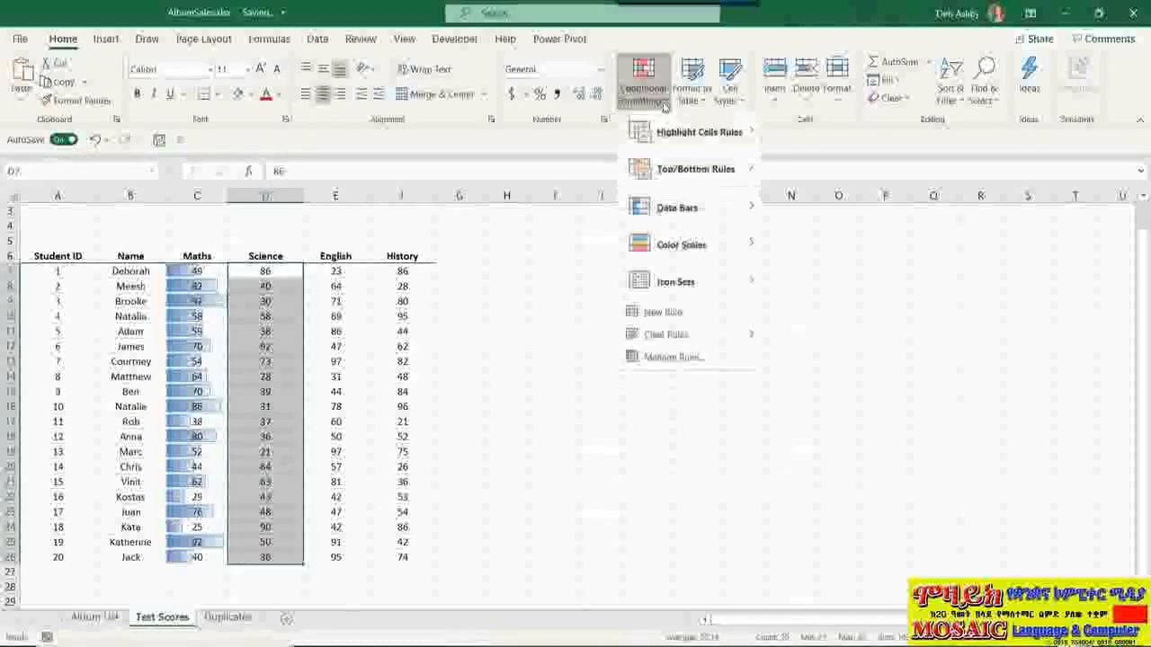
mouse_move(673, 210)
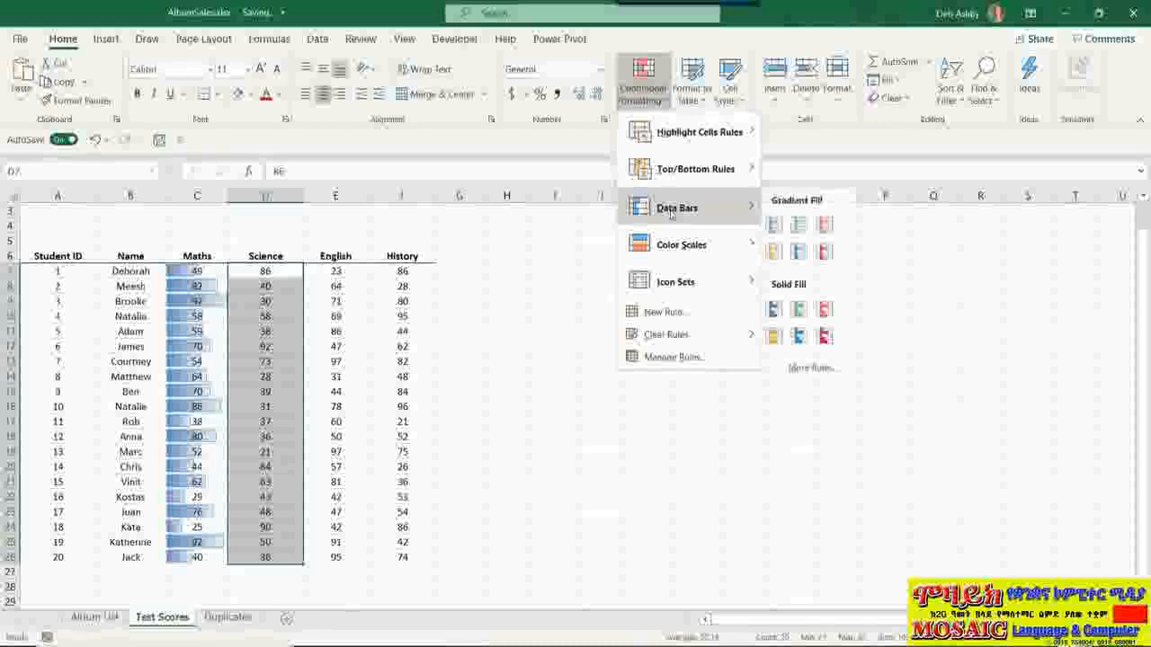
click(797, 225)
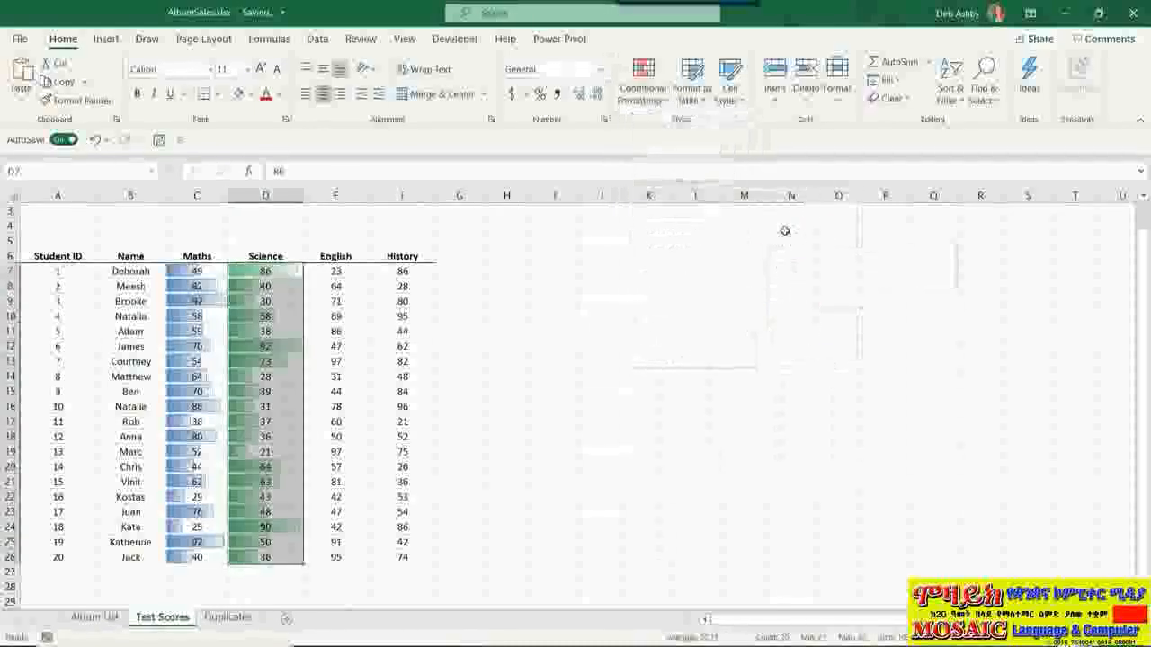
click(562, 288)
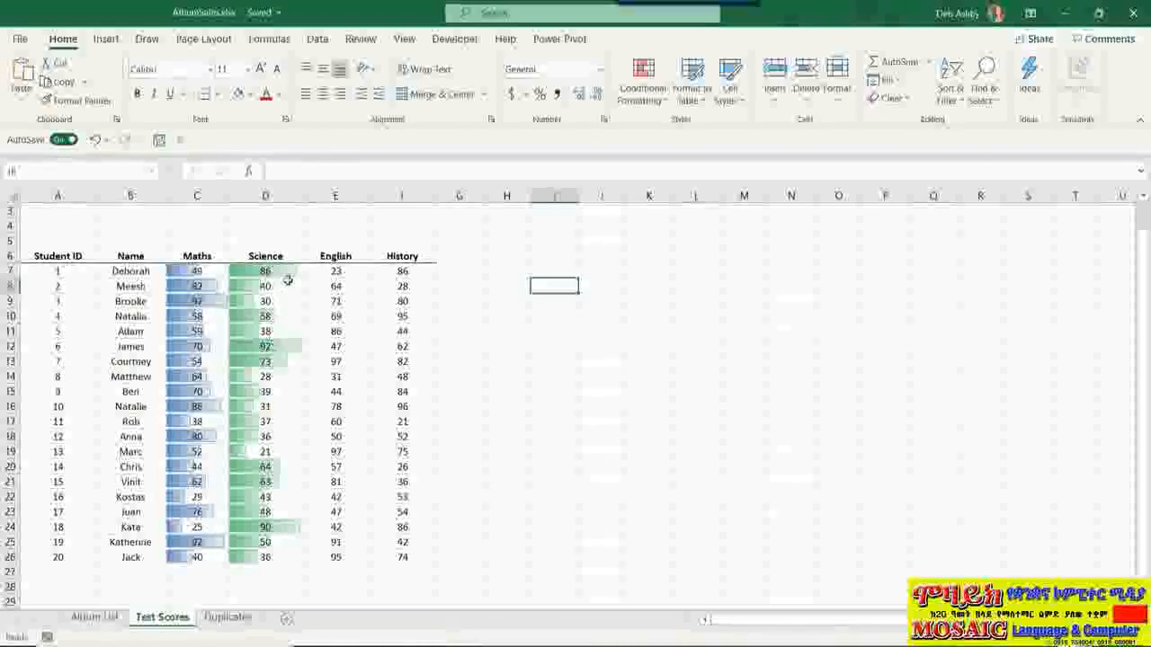
Edit the data bar rule on the Science scores in D7:D26 to show the bars only, without the numbers
drag(280, 271, 267, 559)
click(654, 102)
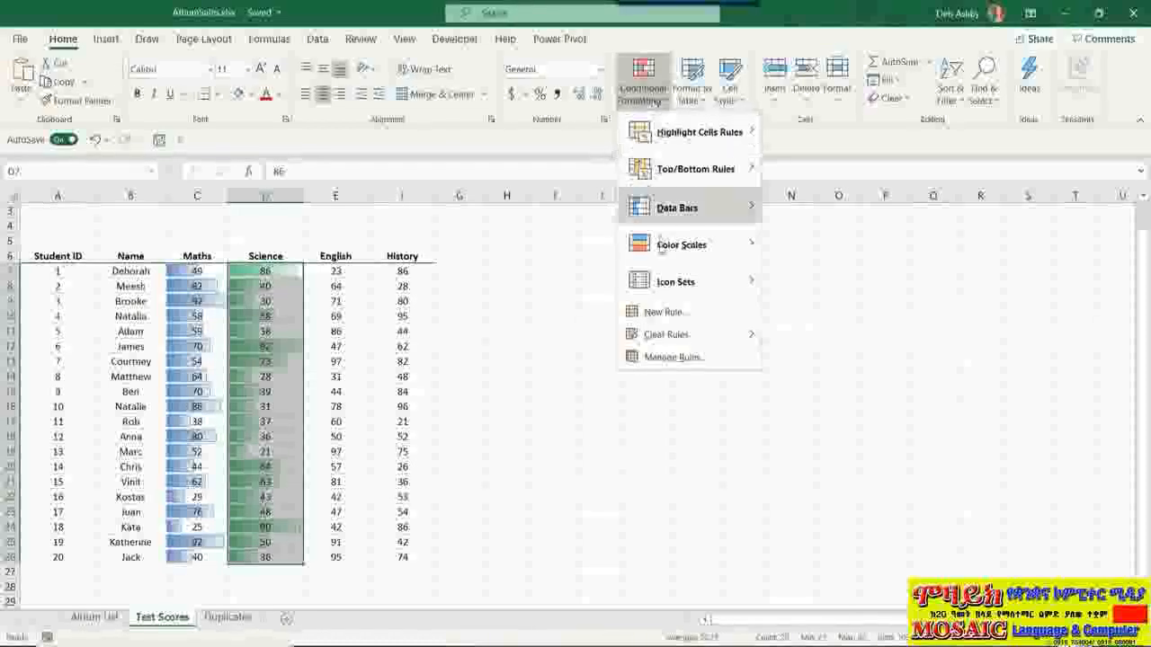
click(659, 356)
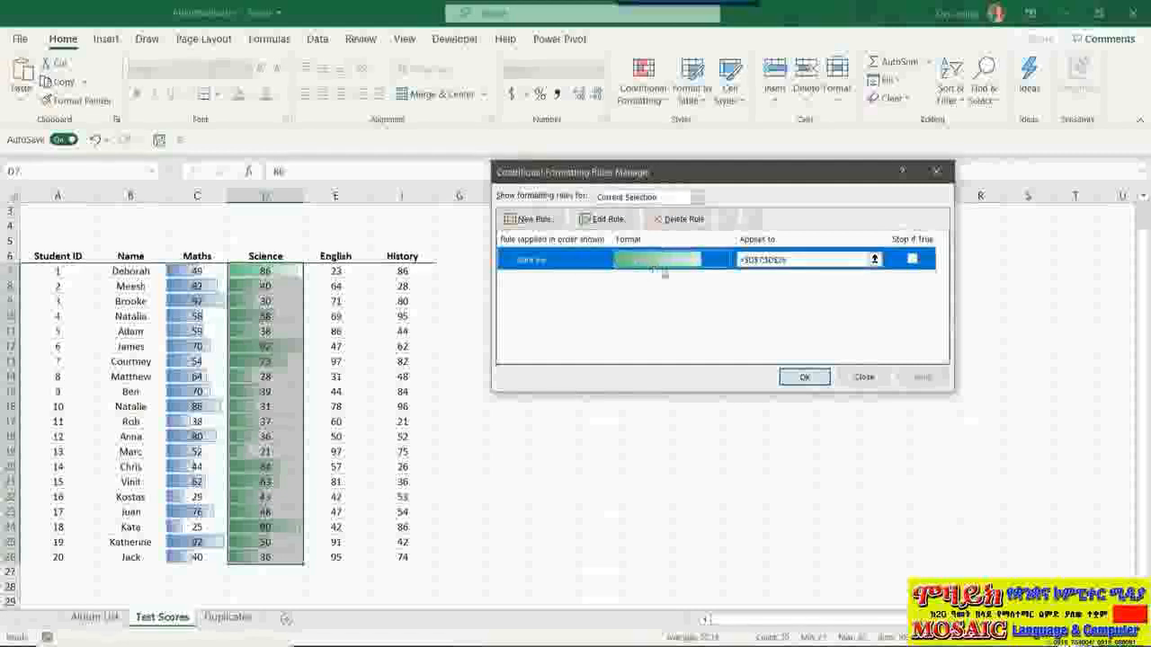
click(602, 220)
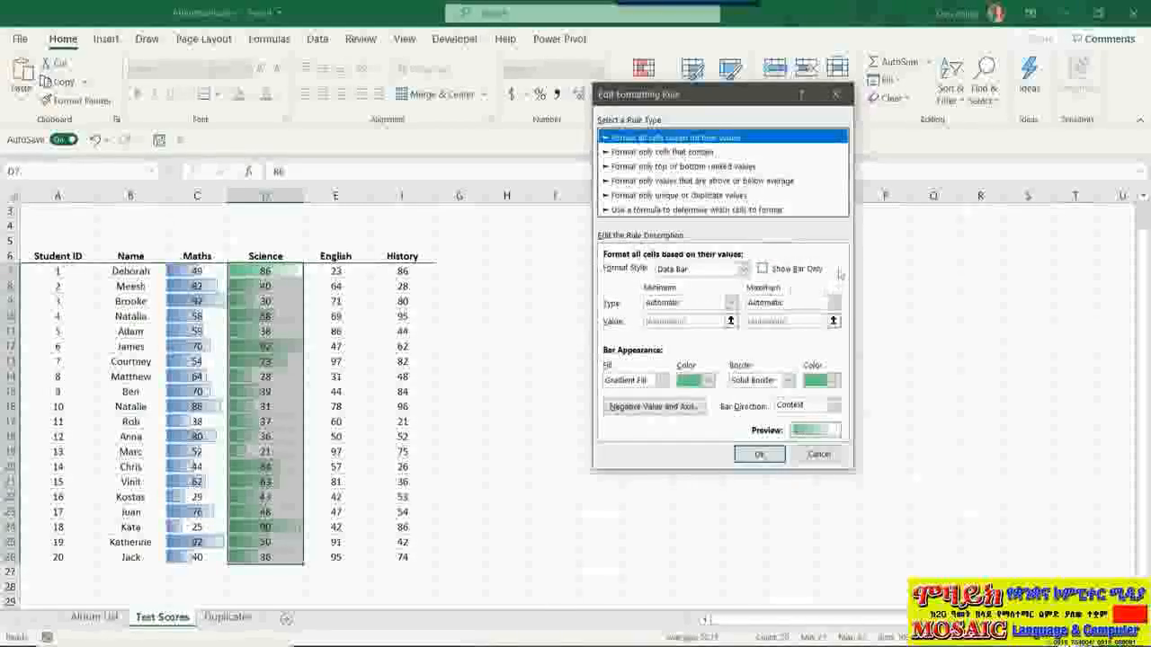
click(762, 269)
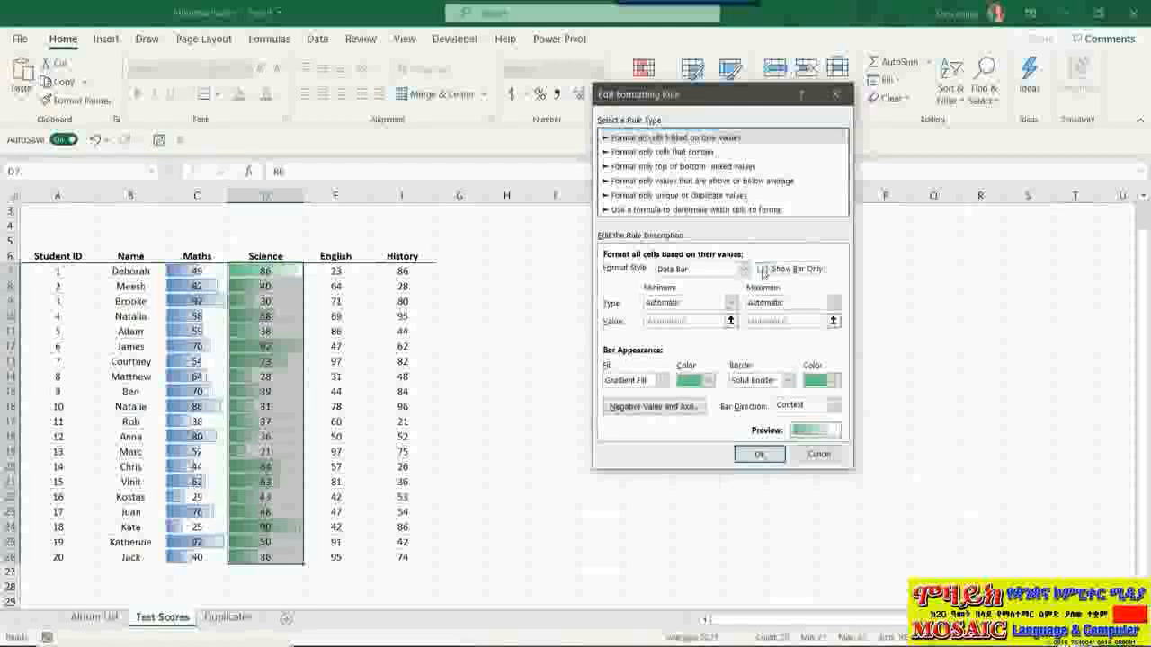
click(758, 454)
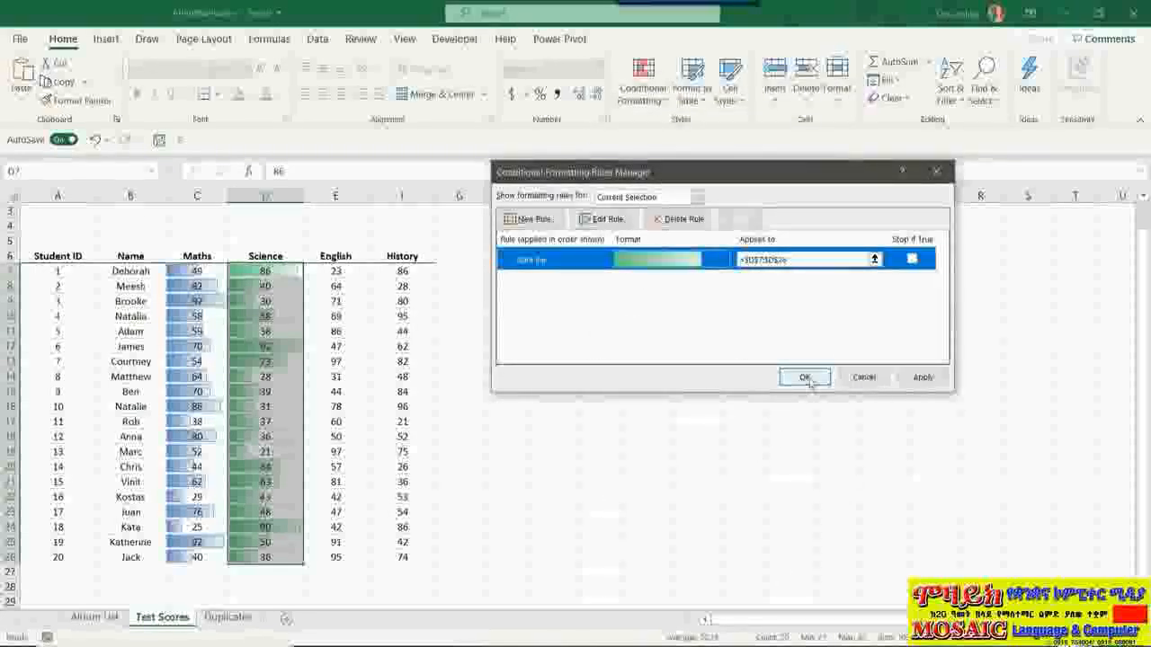
click(805, 378)
click(572, 302)
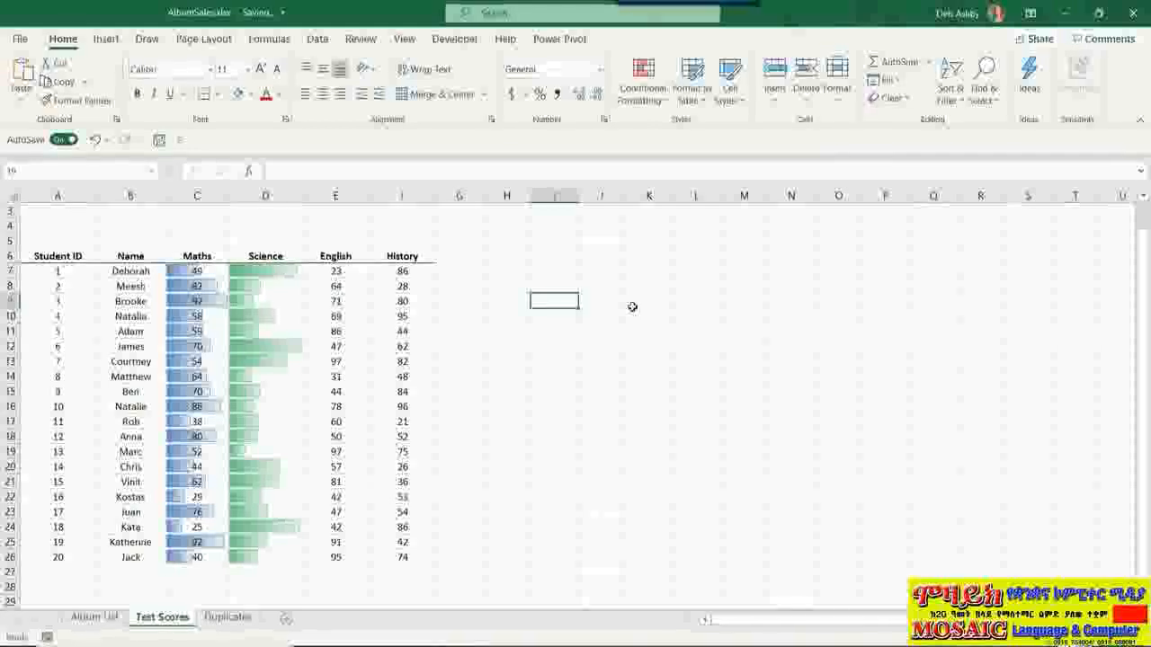
Add orange solid fill data bars to the English scores in E7:E26
drag(341, 271, 322, 553)
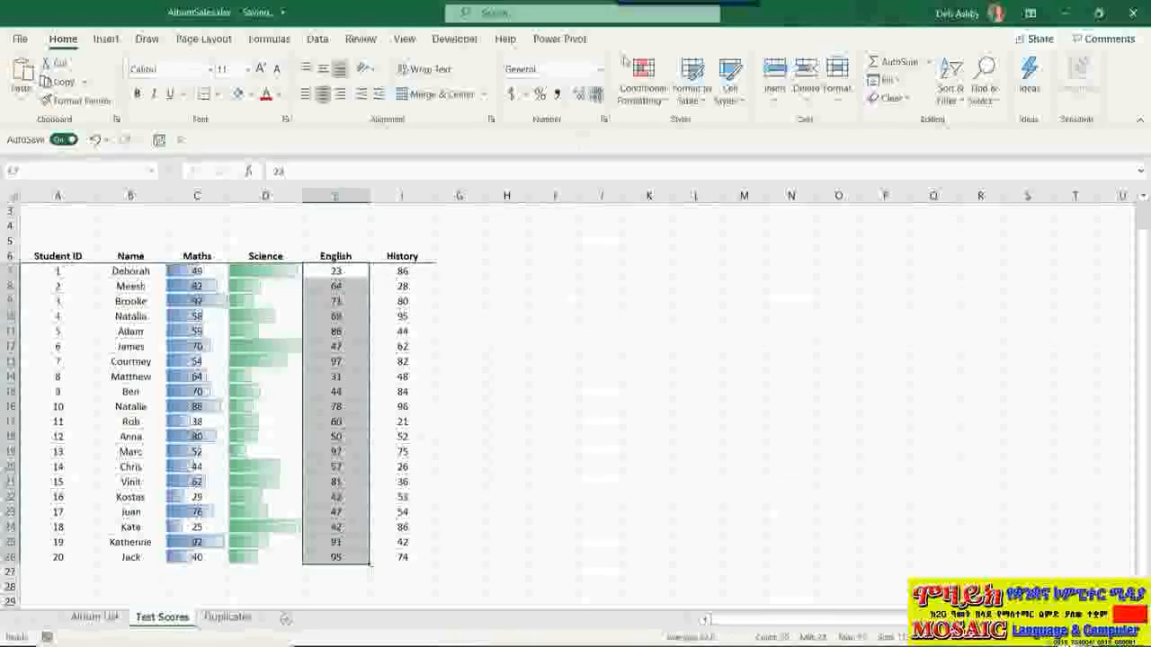
click(642, 85)
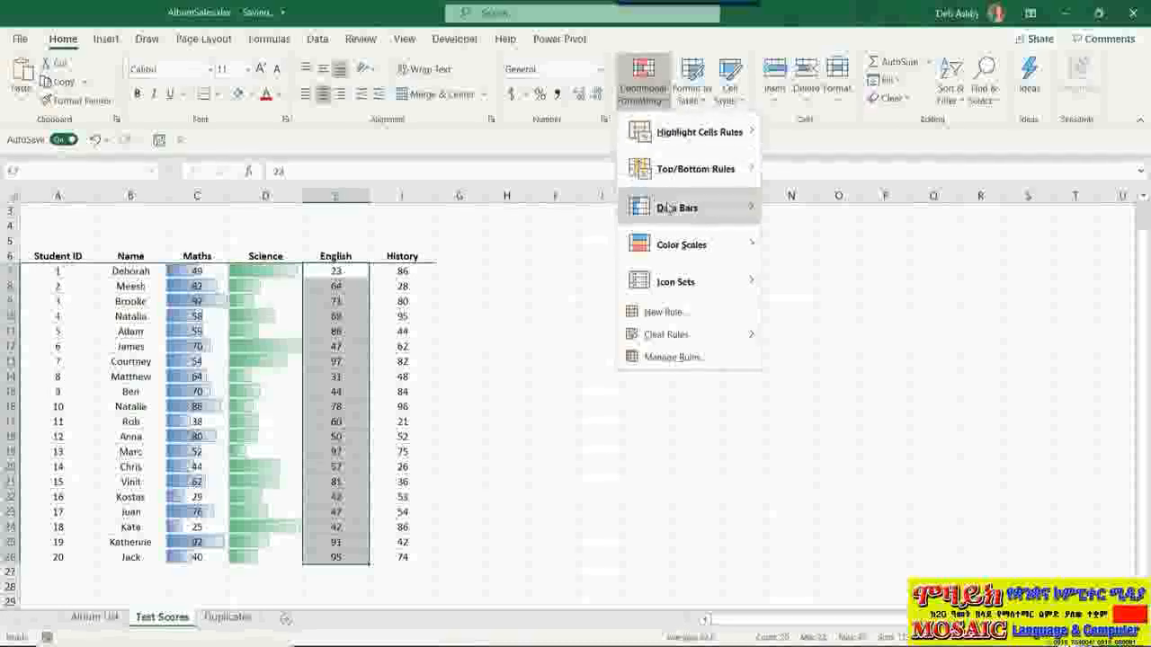
mouse_move(675, 208)
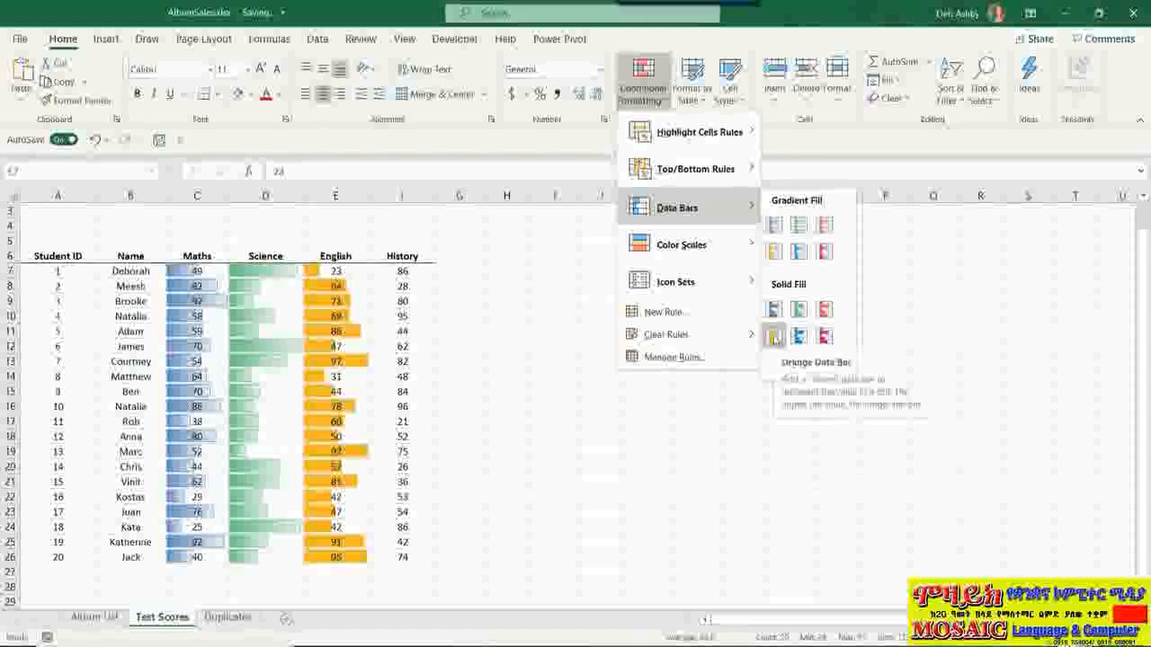
click(773, 336)
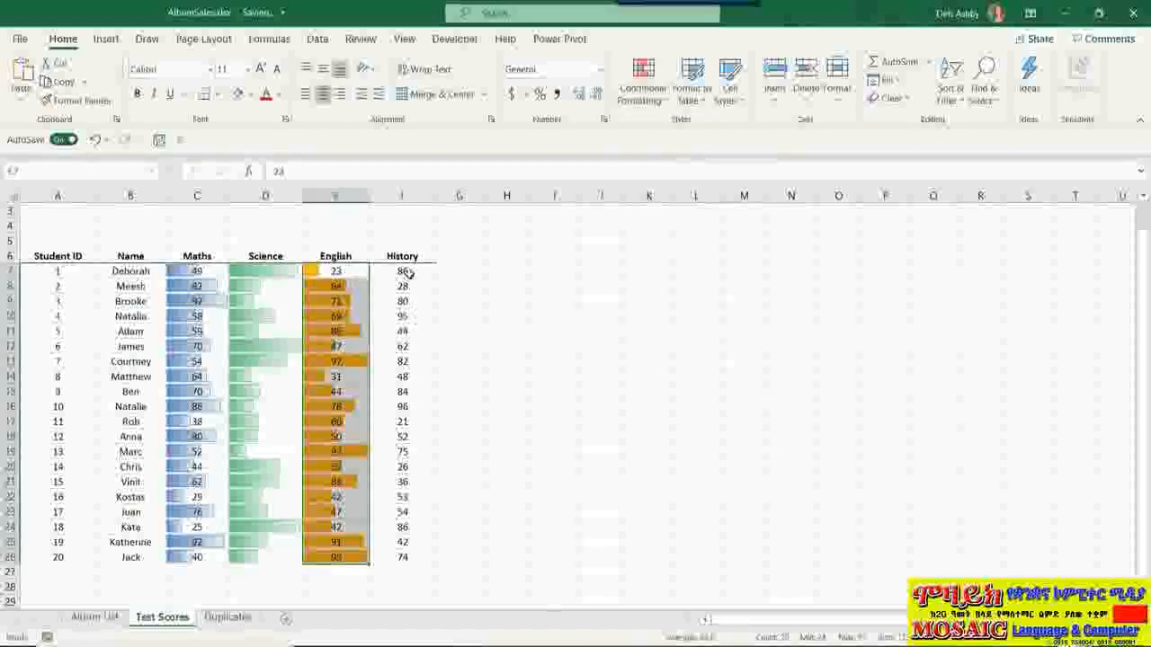
Add red solid fill data bars to the History scores in F7:F26
drag(406, 273, 400, 554)
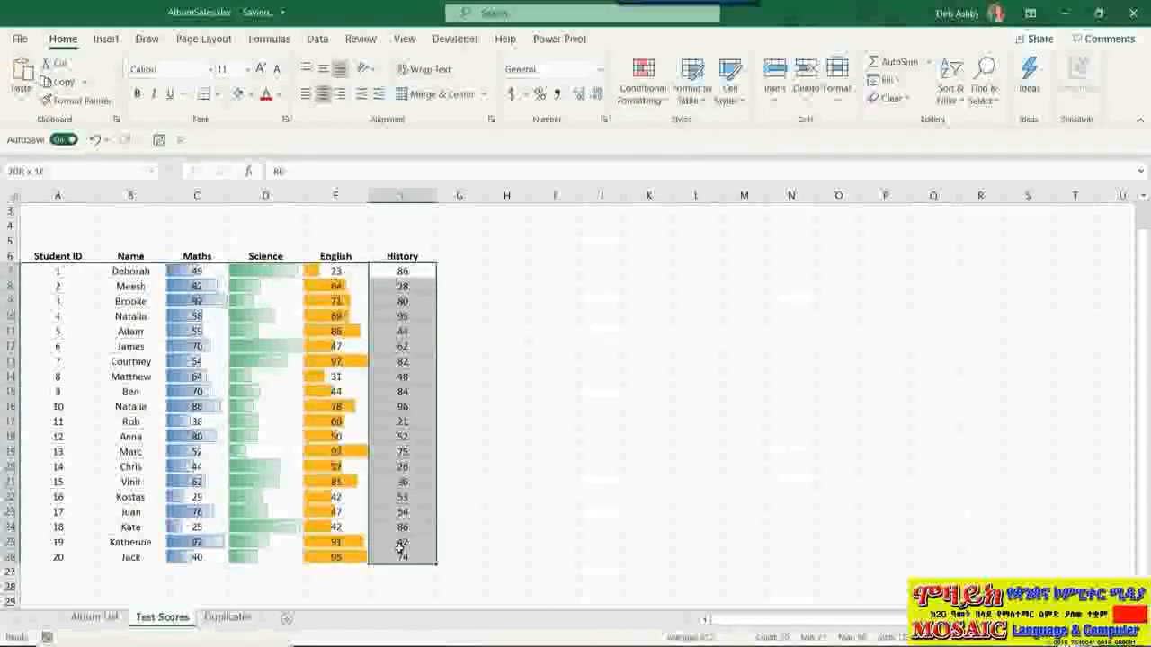
click(642, 86)
mouse_move(661, 208)
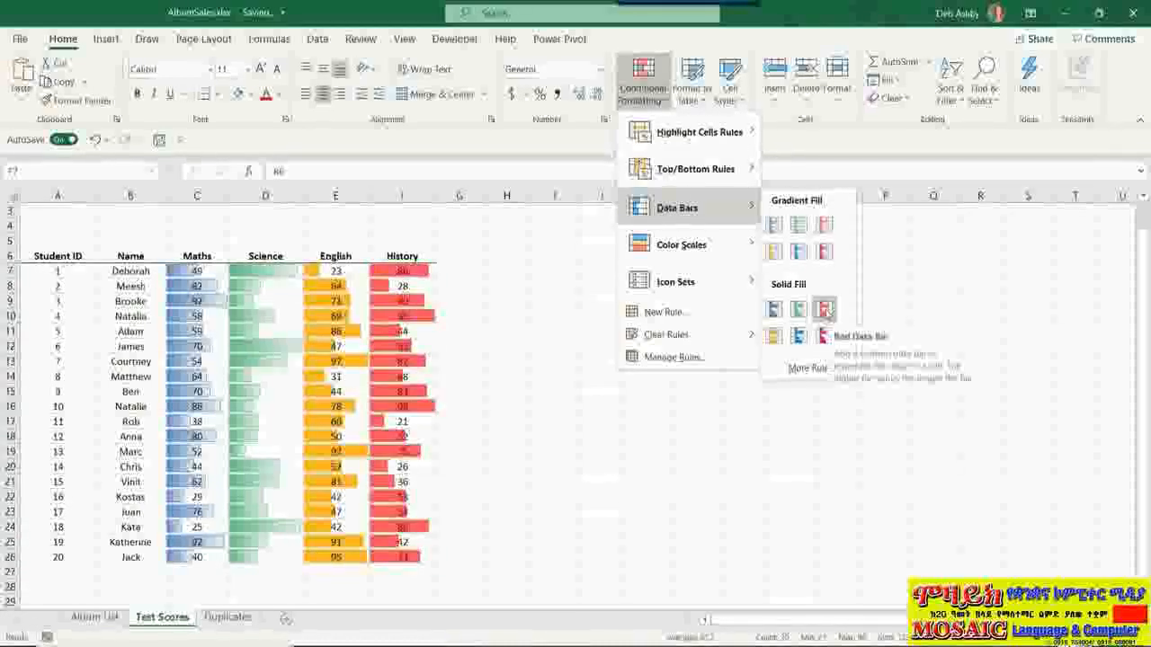
click(823, 309)
click(593, 330)
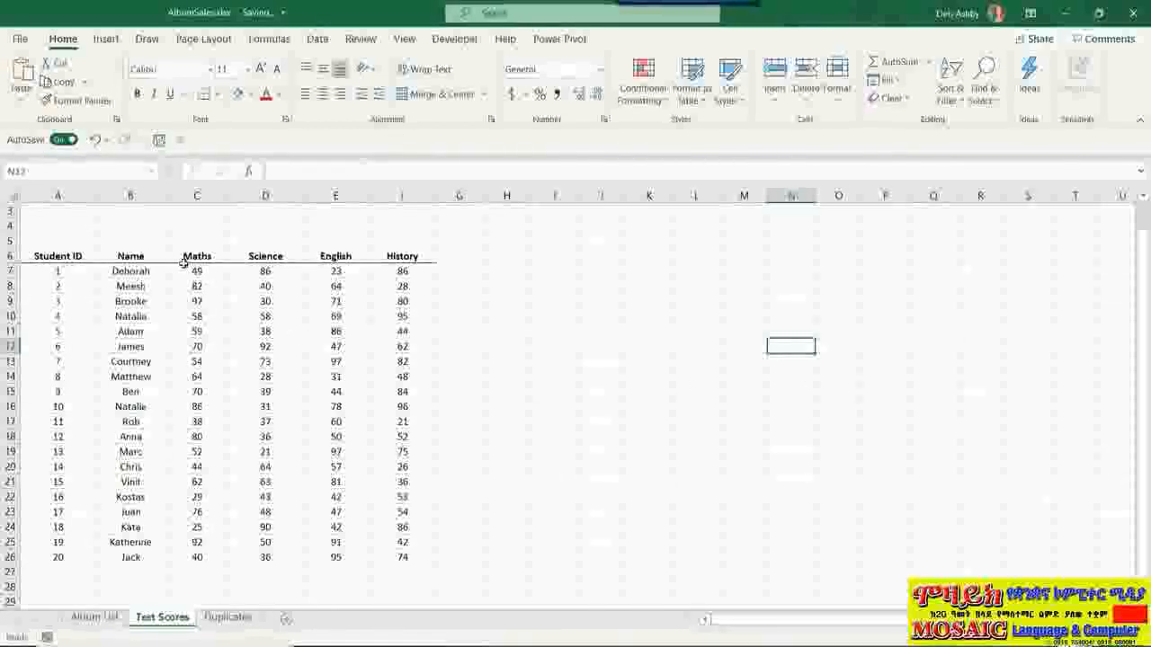
Select all the scores in C7:F26 and look through the Color Scales options
drag(196, 271, 419, 561)
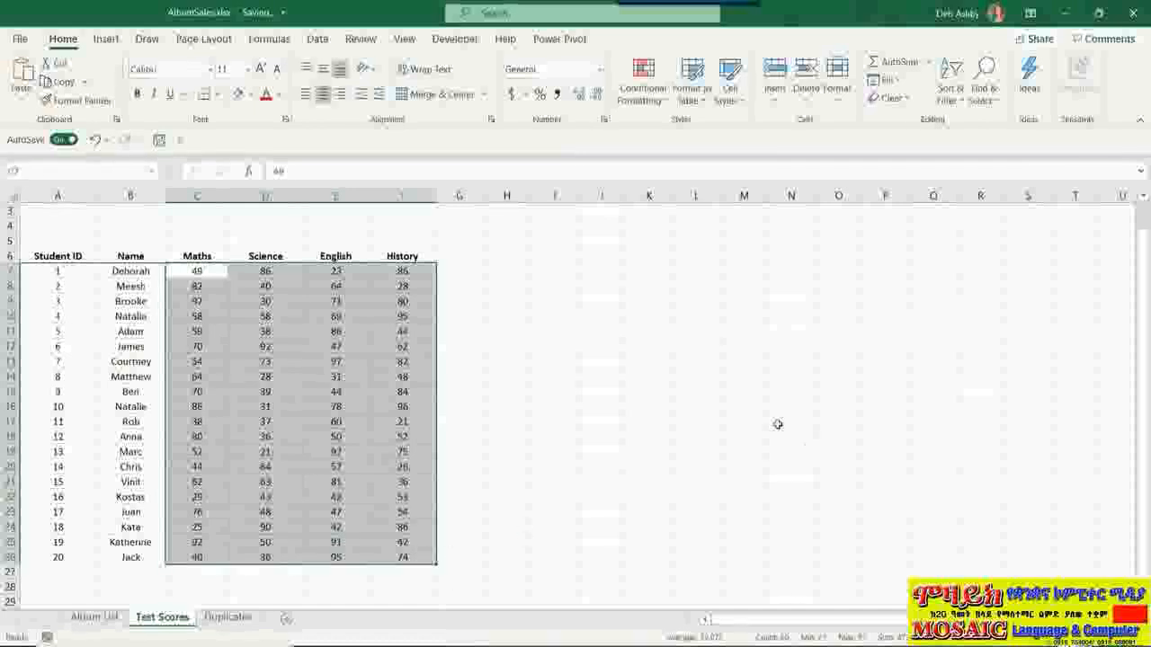
click(655, 99)
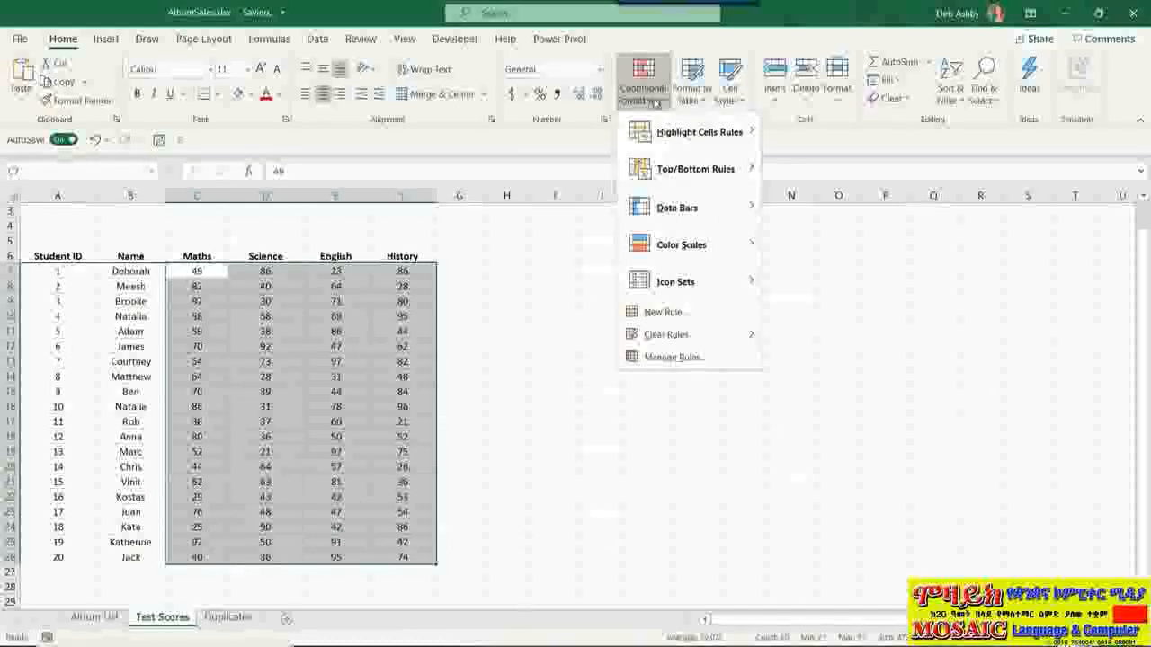
mouse_move(697, 245)
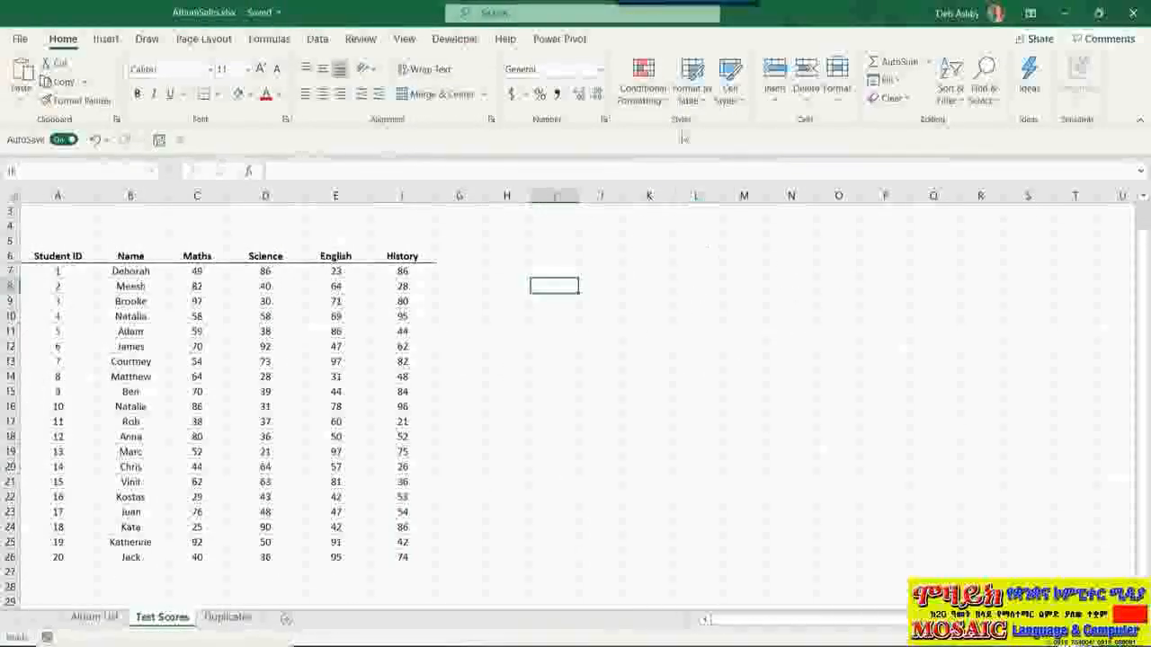
Look through the available directional, shape, indicator and rating icon sets without applying one
click(662, 105)
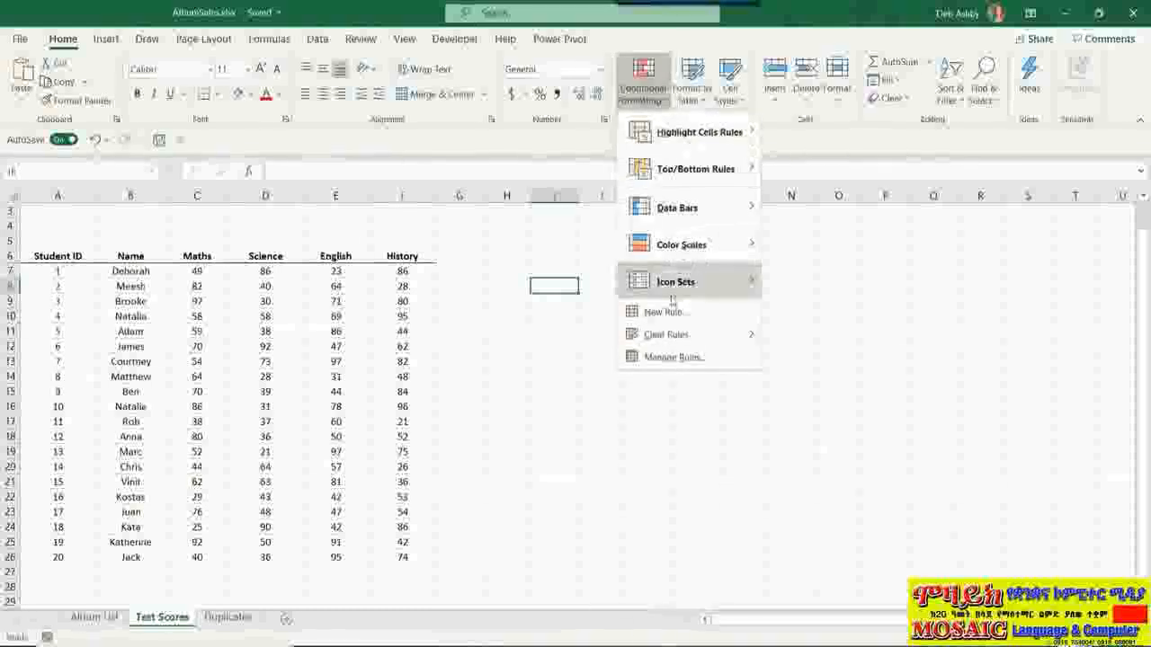
mouse_move(678, 285)
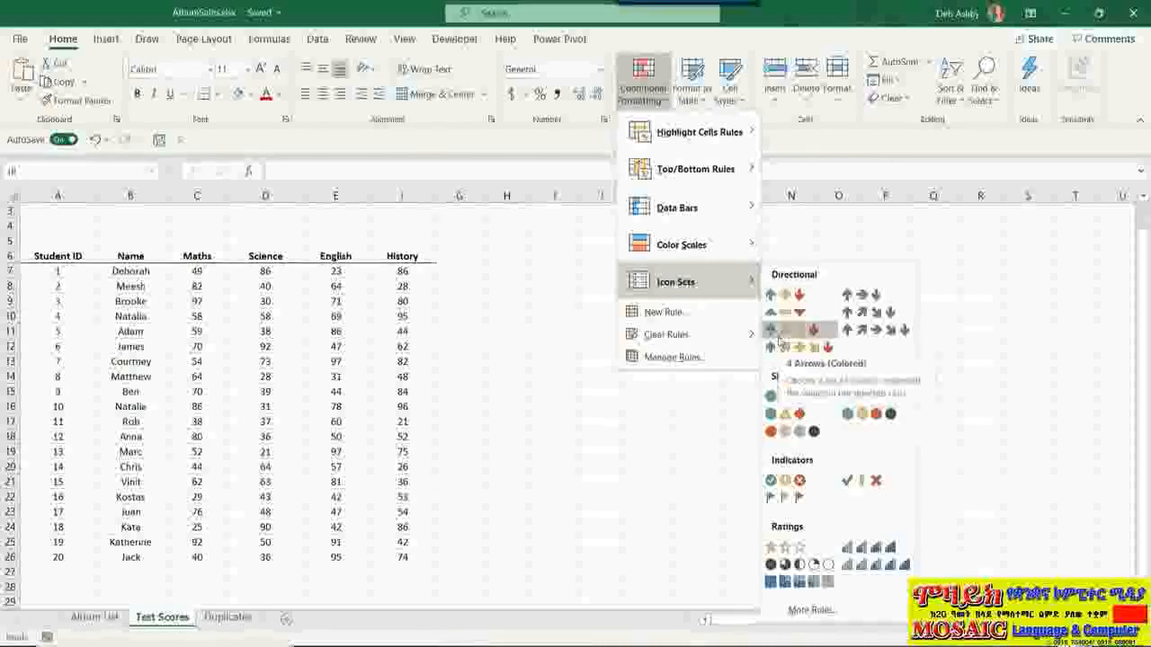
click(492, 274)
click(491, 273)
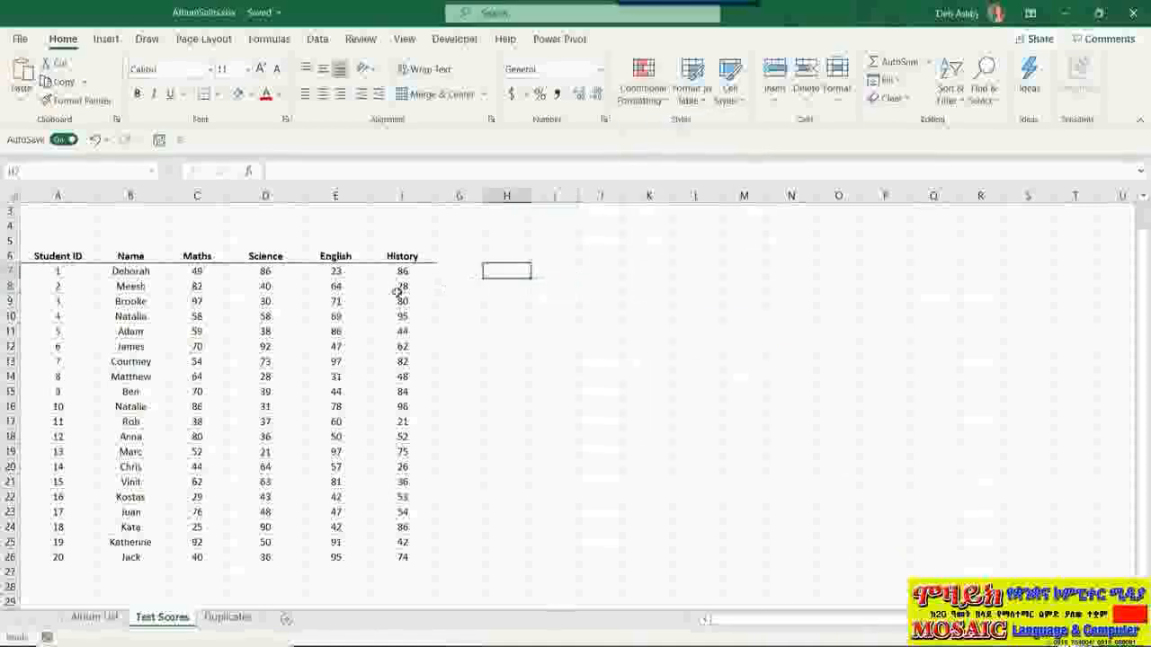
Apply the 3 Arrows (Colored) icon set to the History scores in F7:F26
click(398, 268)
drag(397, 486, 396, 557)
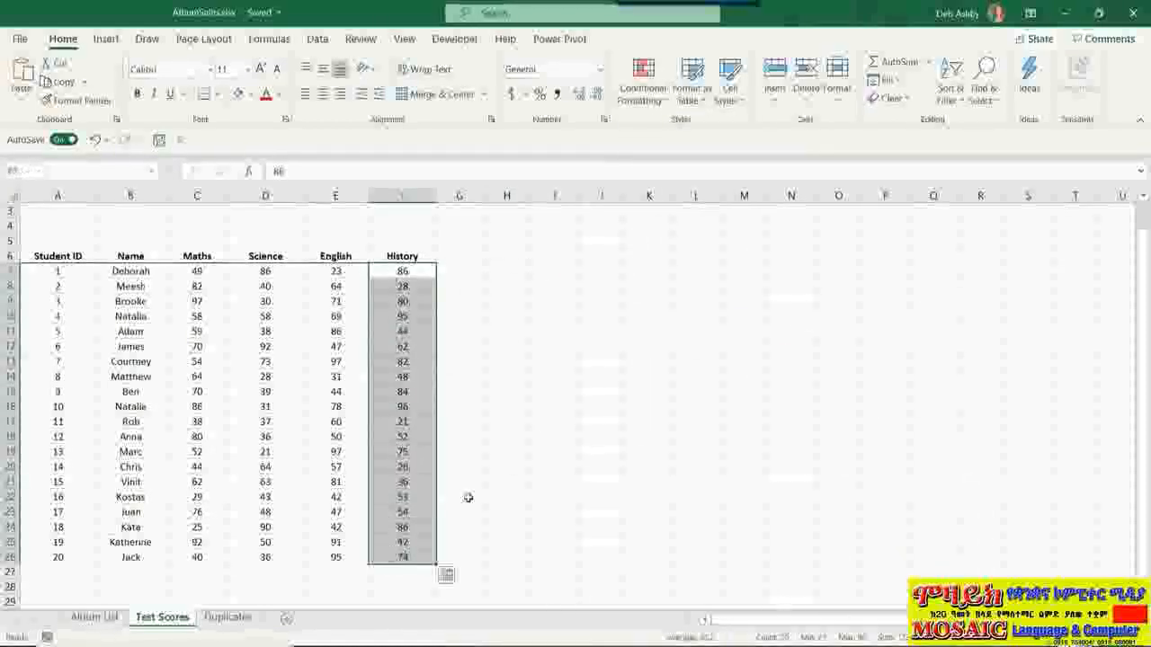
click(642, 90)
mouse_move(679, 285)
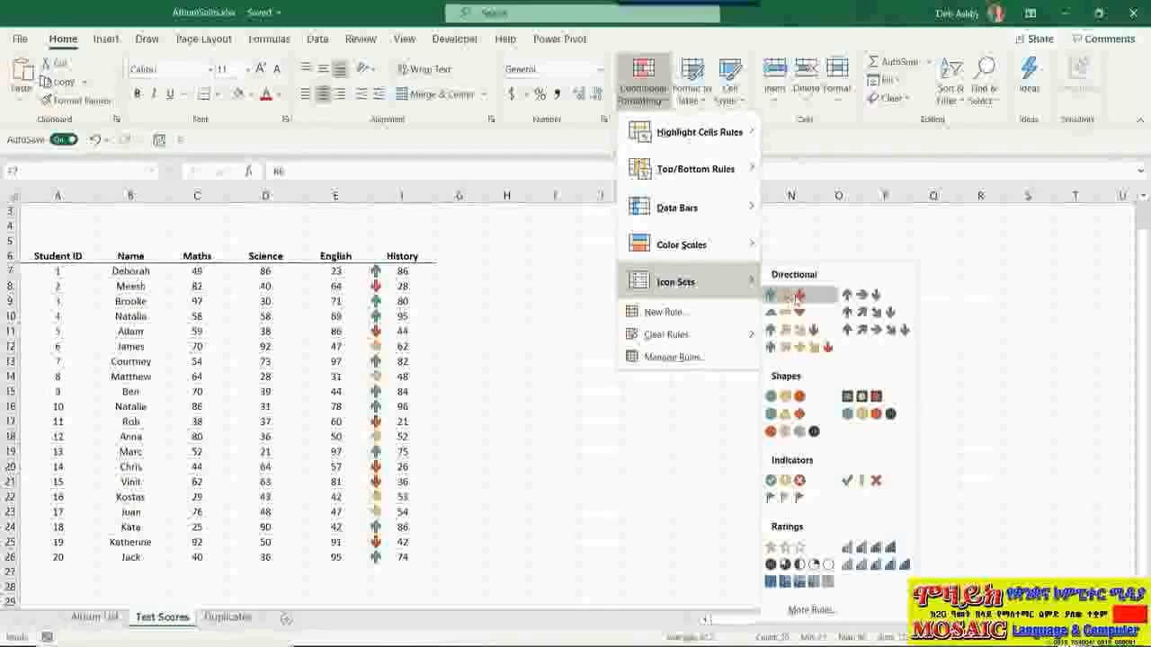
click(796, 296)
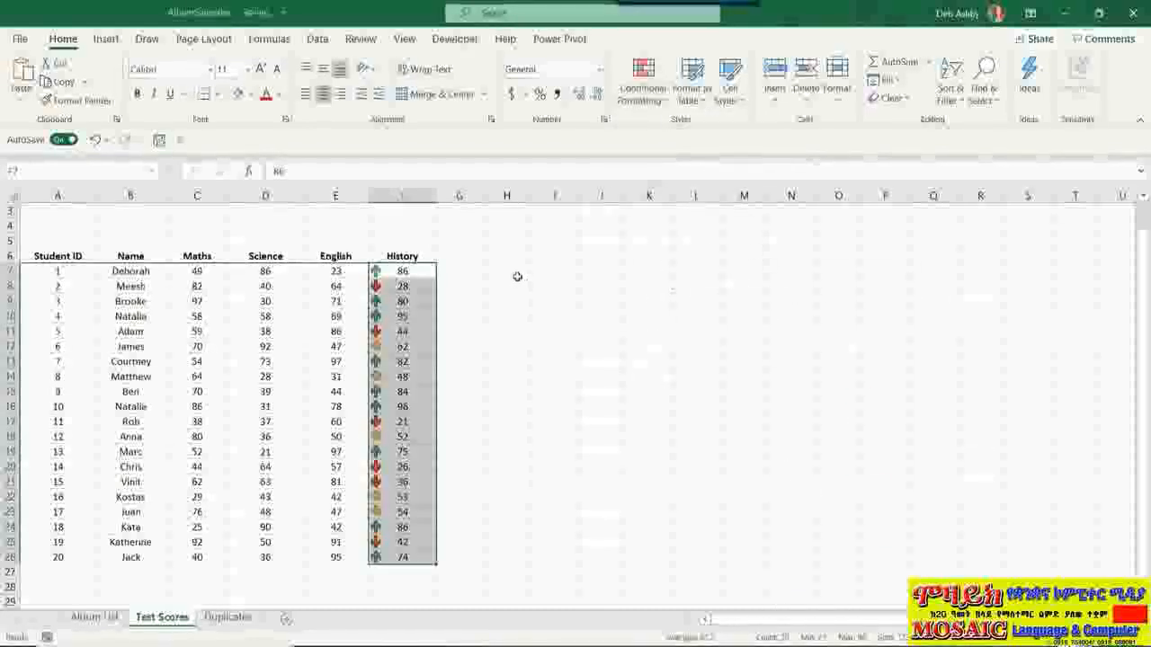
Check individual icons in the History column and try the 5 Arrows (Colored) icon set on cell F10
click(411, 287)
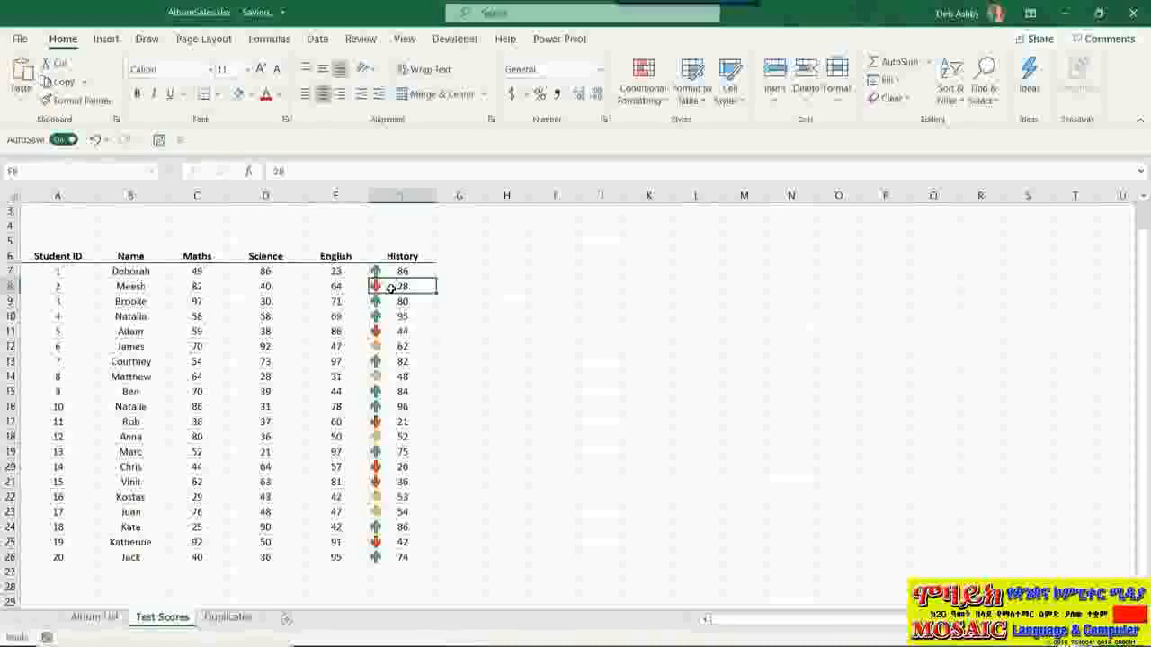
click(393, 348)
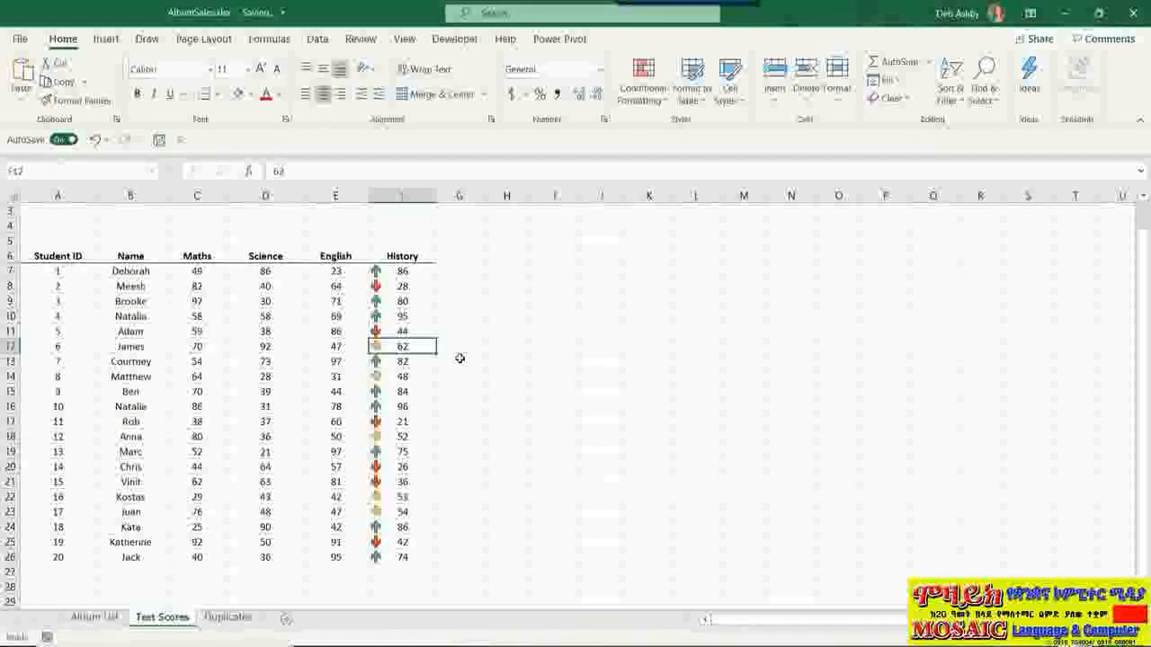
click(414, 317)
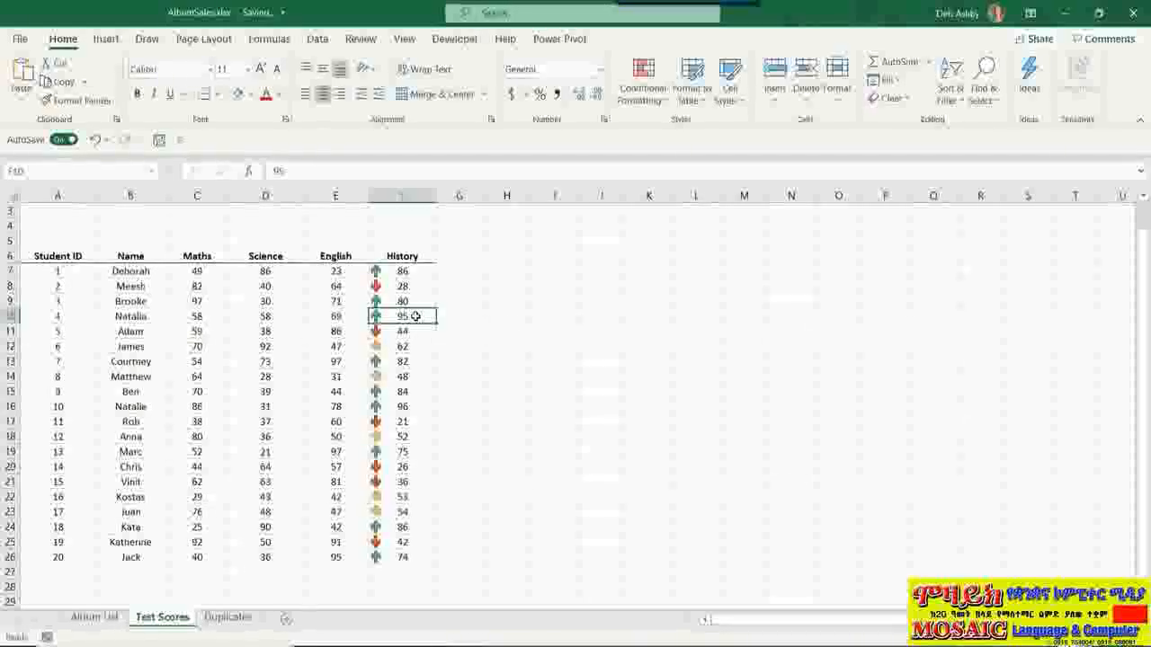
click(660, 99)
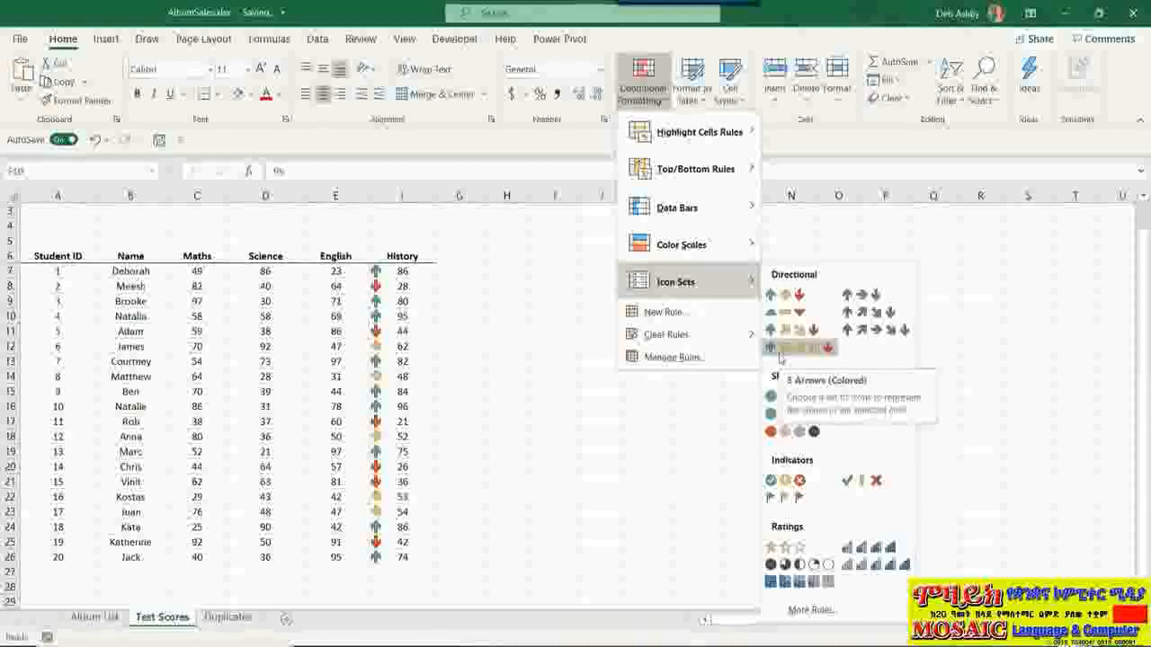
click(779, 351)
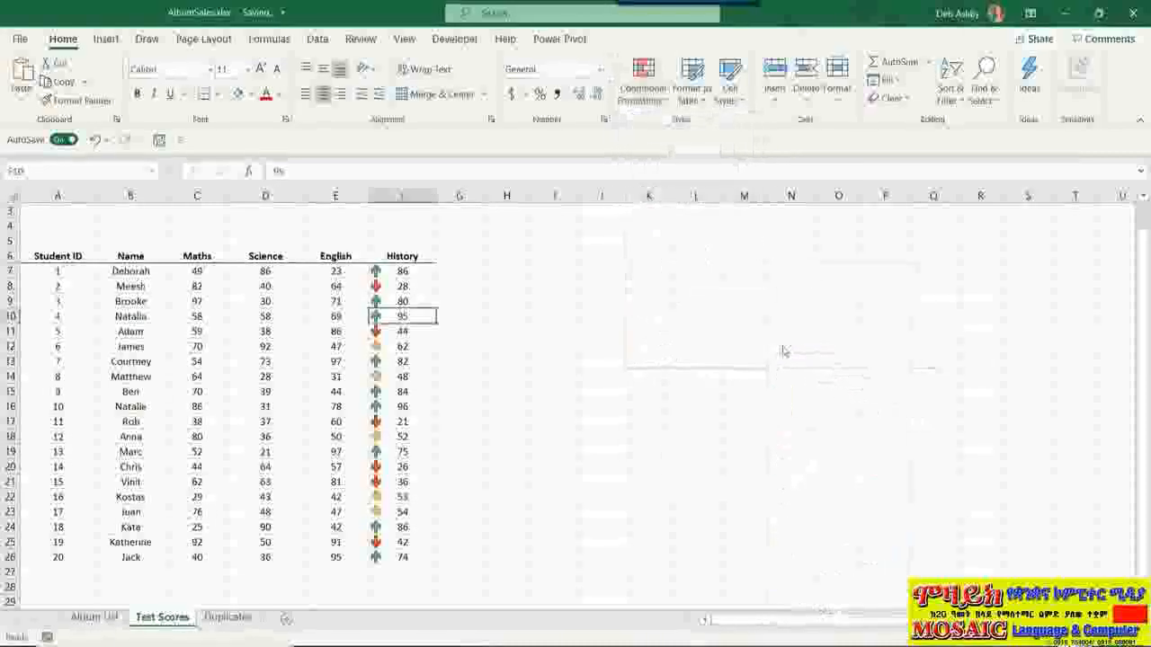
Edit the icon set rule on the History scores in F7:F26 to show the icons only, without the numbers
click(645, 101)
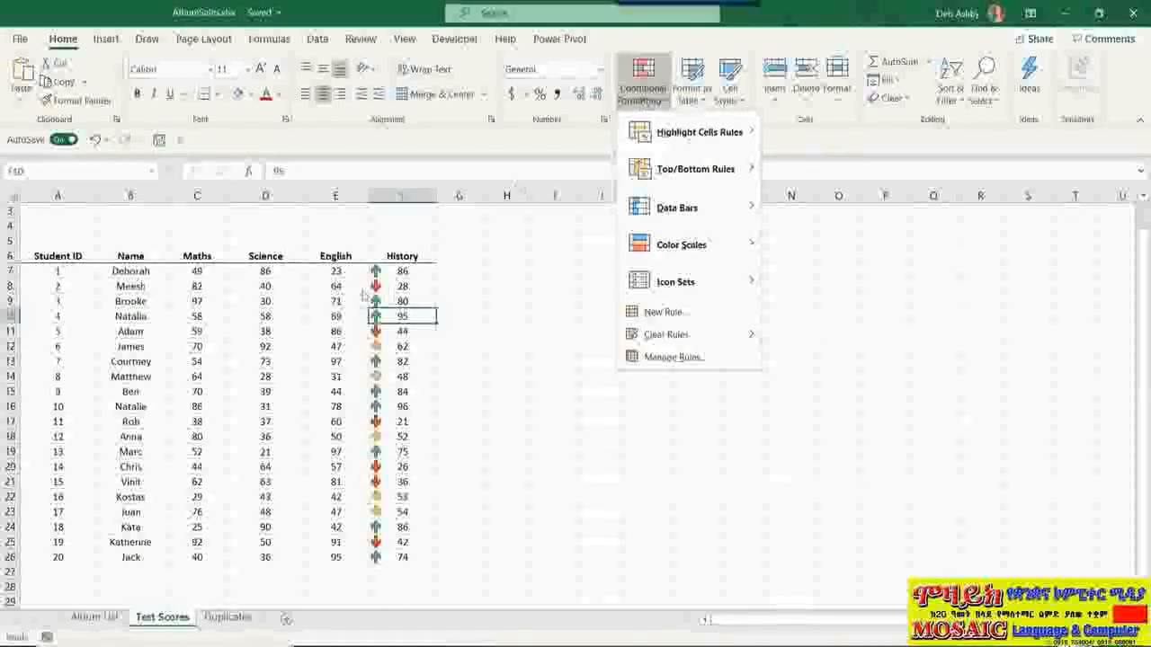
click(363, 294)
drag(400, 271, 397, 555)
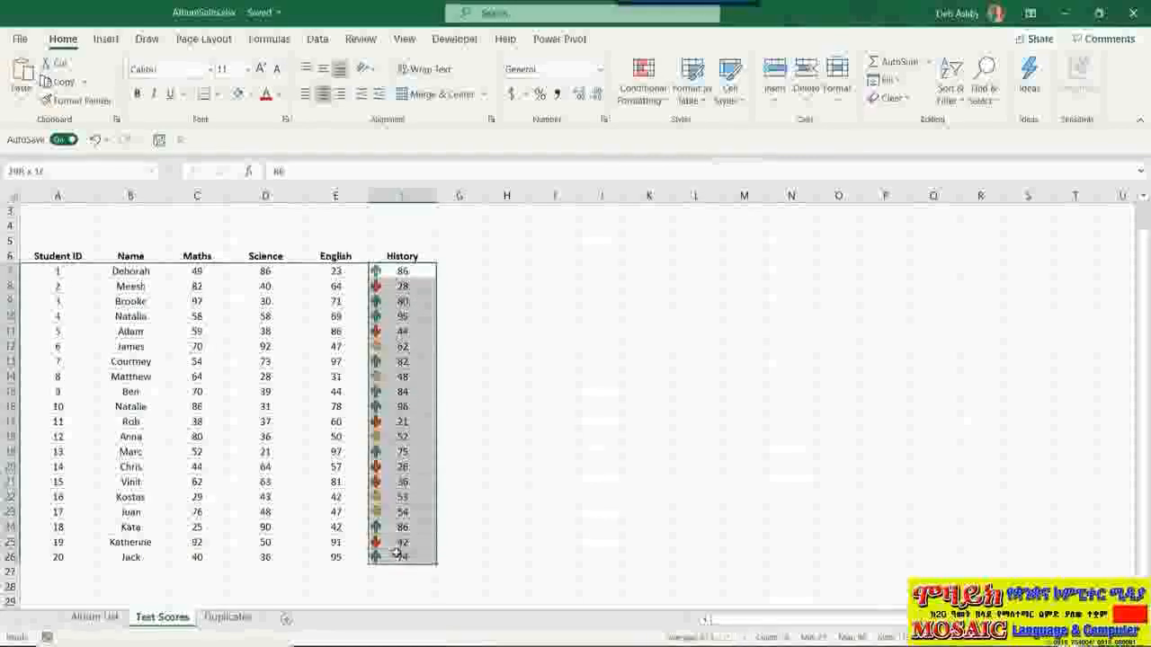
click(659, 99)
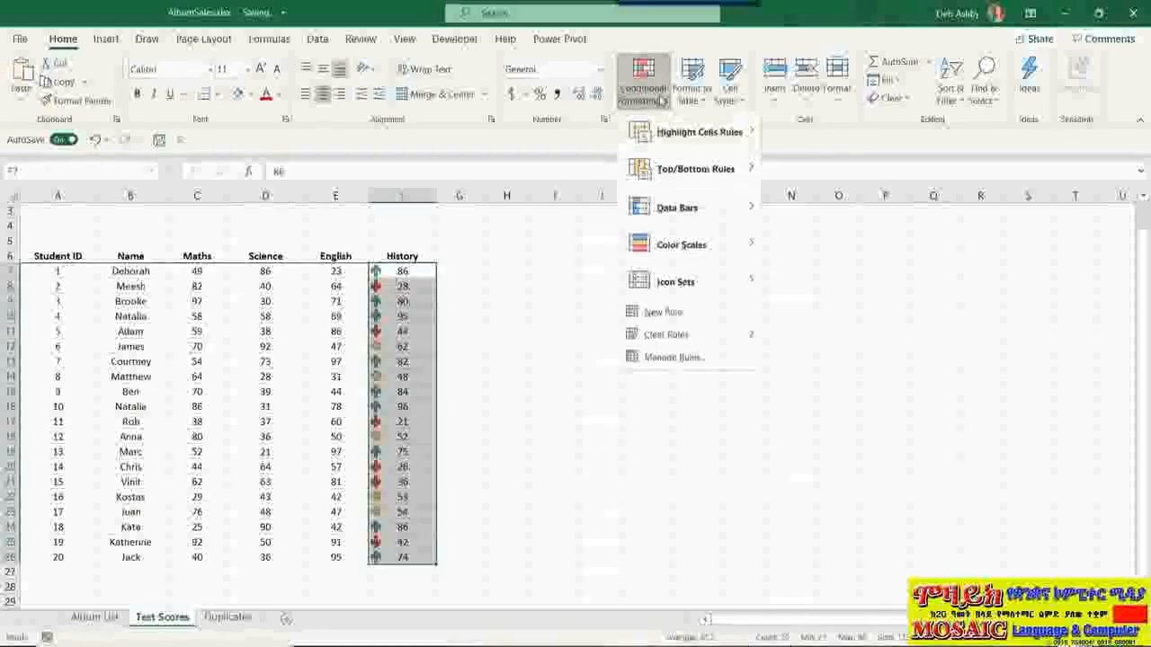
click(670, 358)
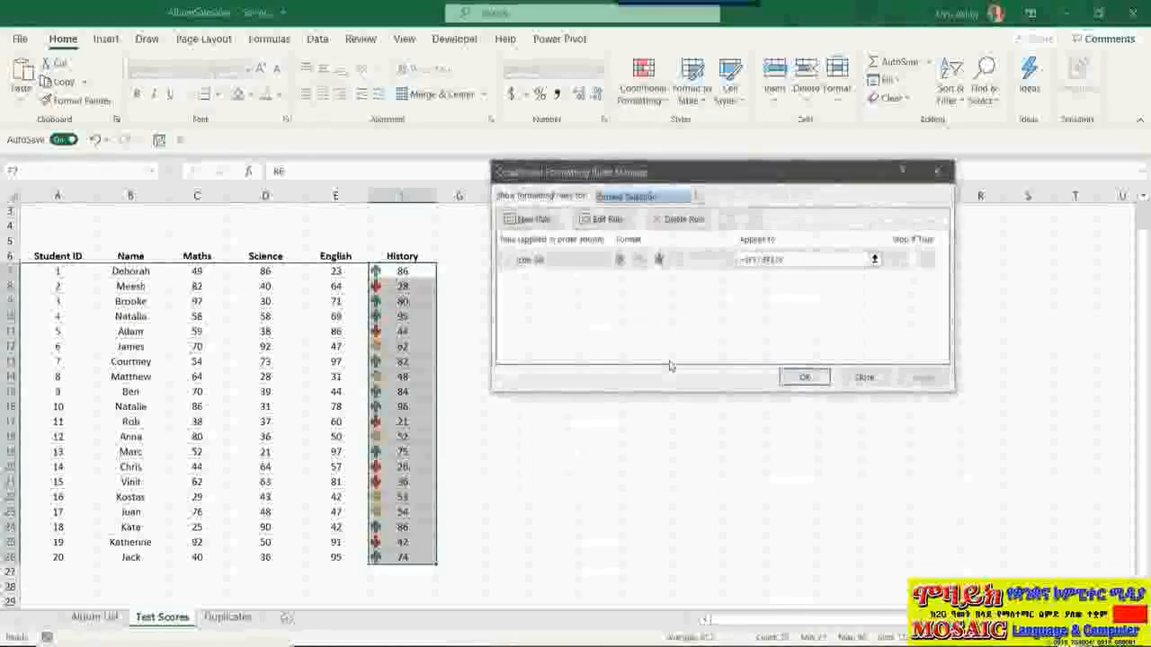
click(587, 263)
click(602, 220)
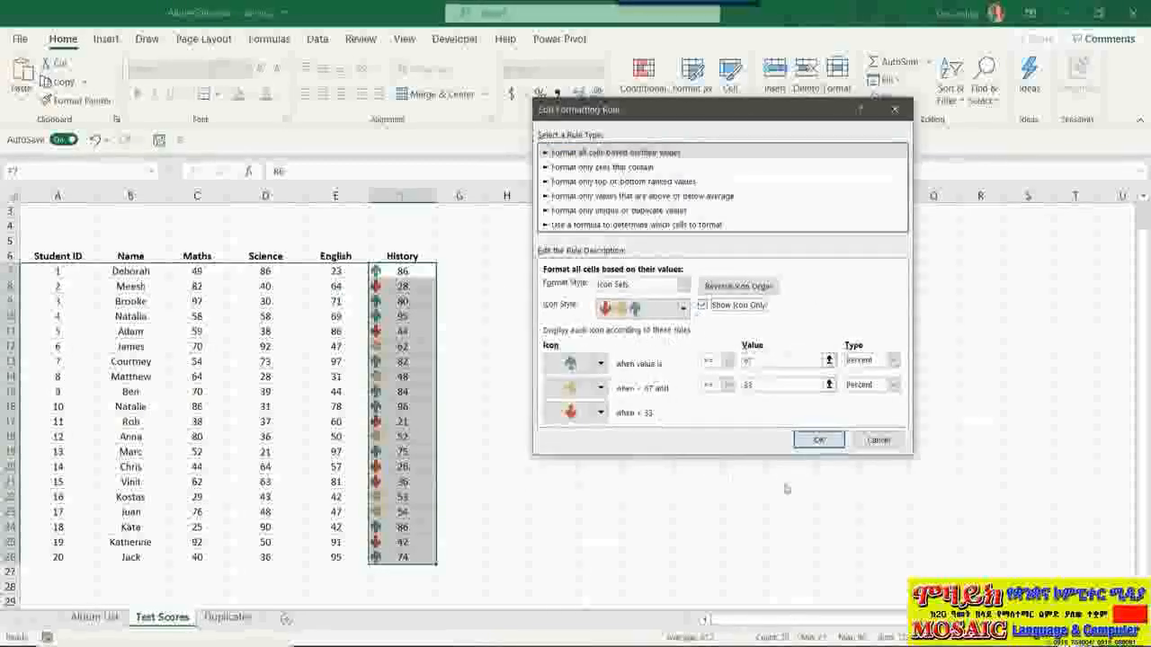
click(819, 440)
click(795, 379)
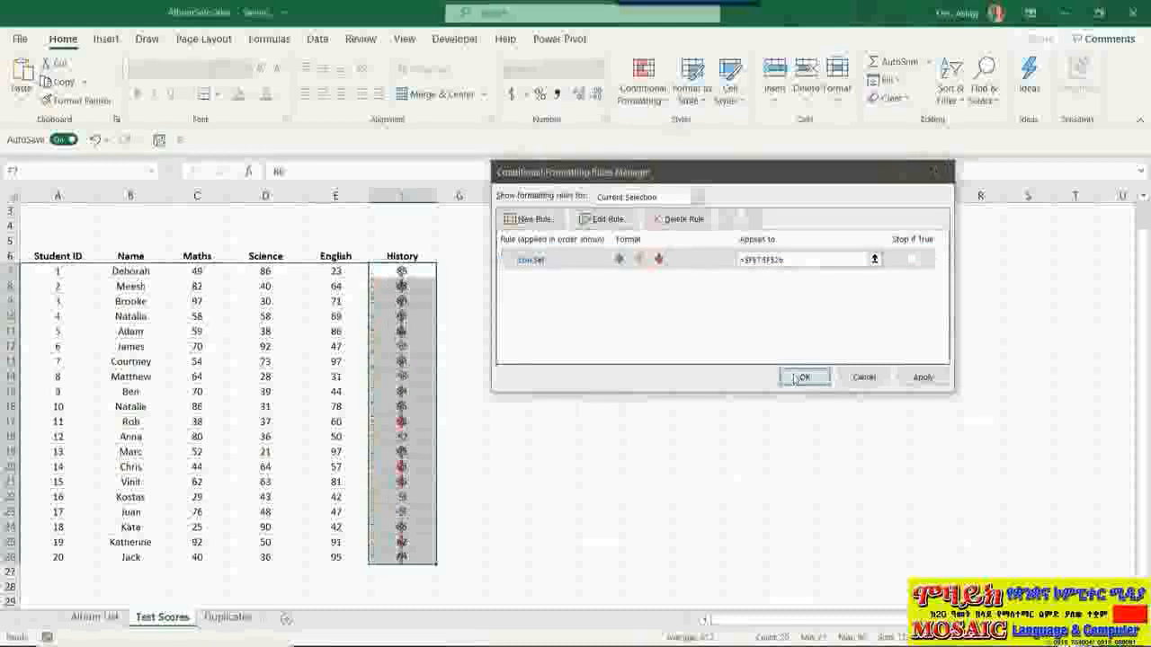
click(642, 344)
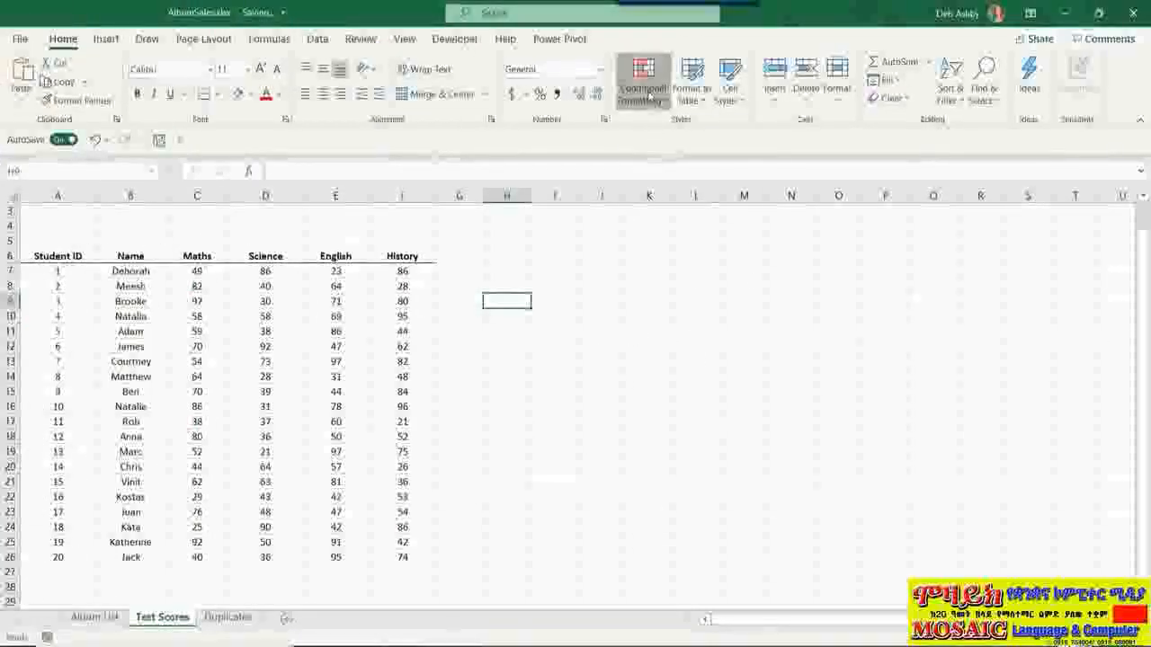
Create a formula-based formatting rule for the scores in C7:F26 with the formula =ISEVEN(C7)
click(648, 90)
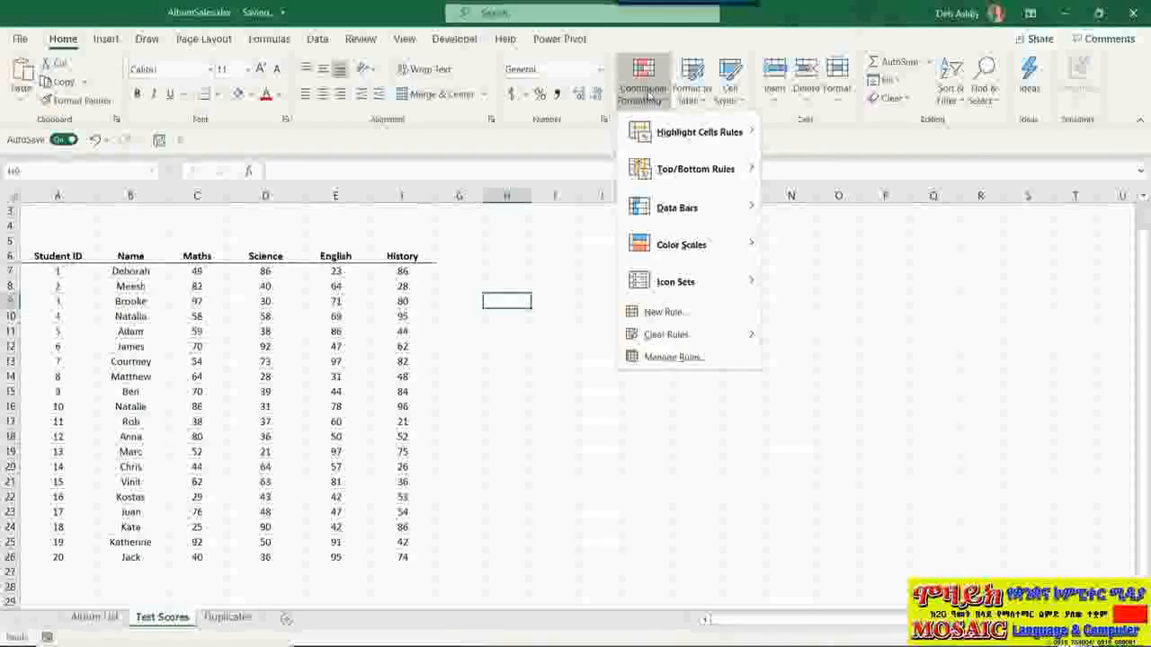
click(223, 288)
drag(173, 271, 419, 558)
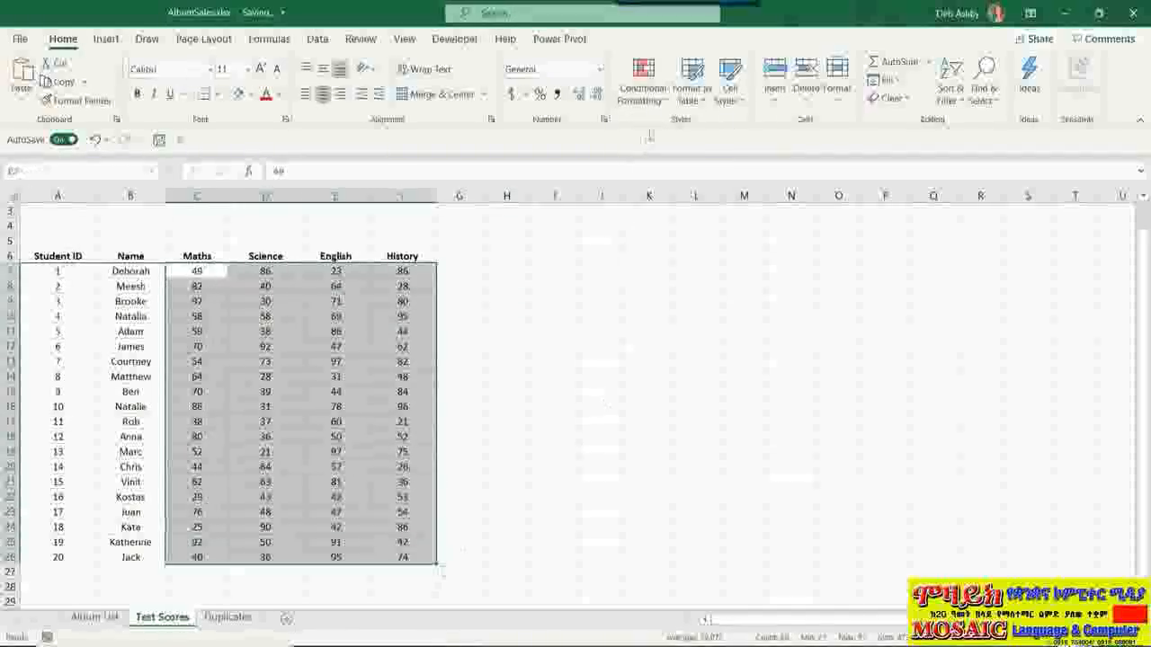
click(653, 102)
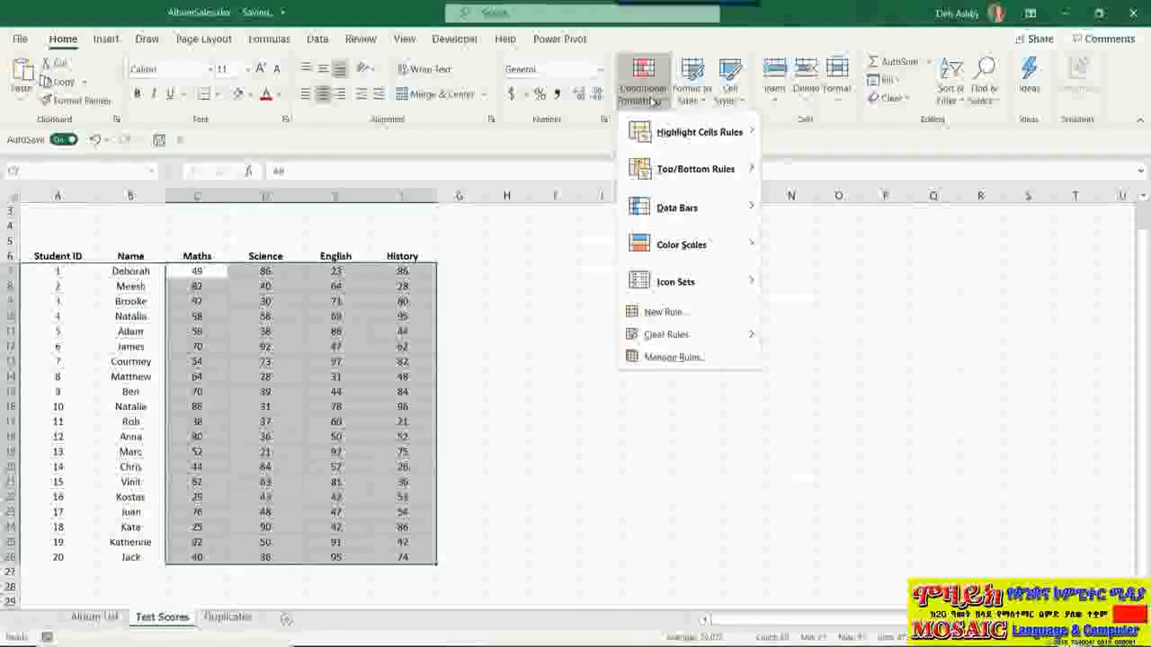
click(703, 318)
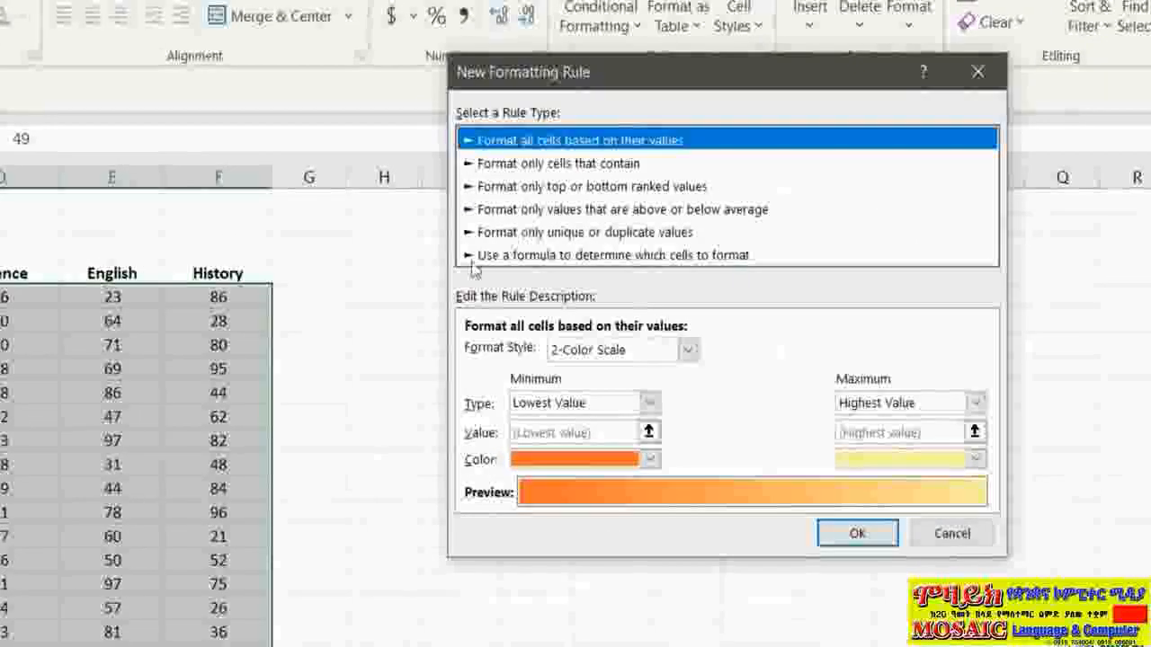
click(539, 257)
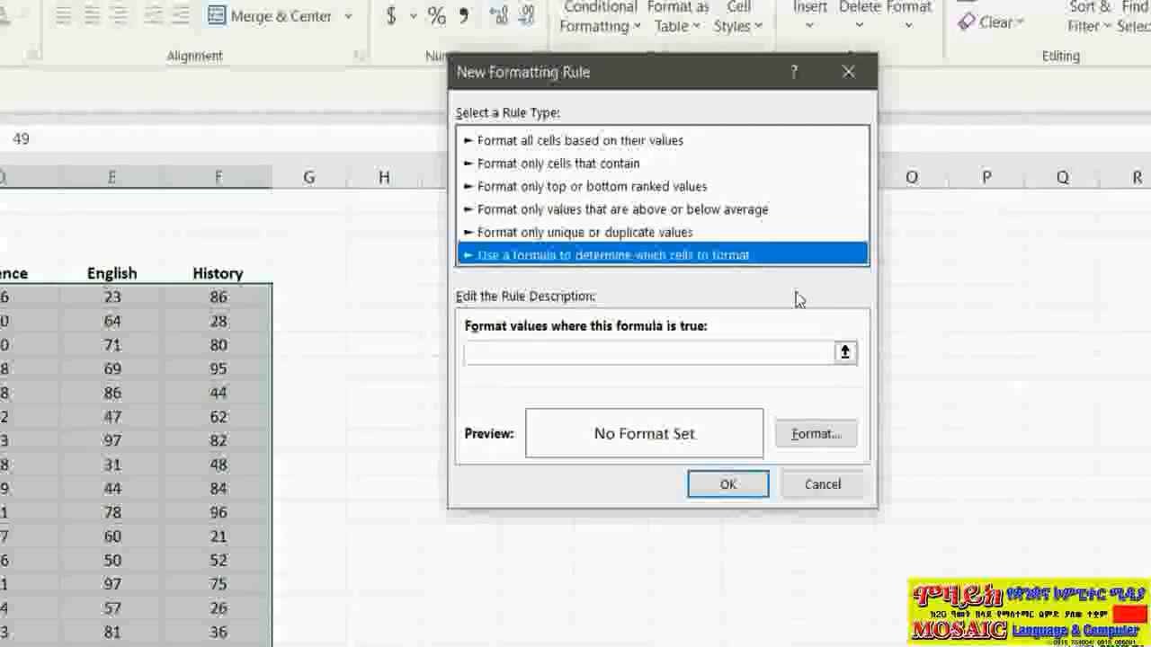
click(477, 353)
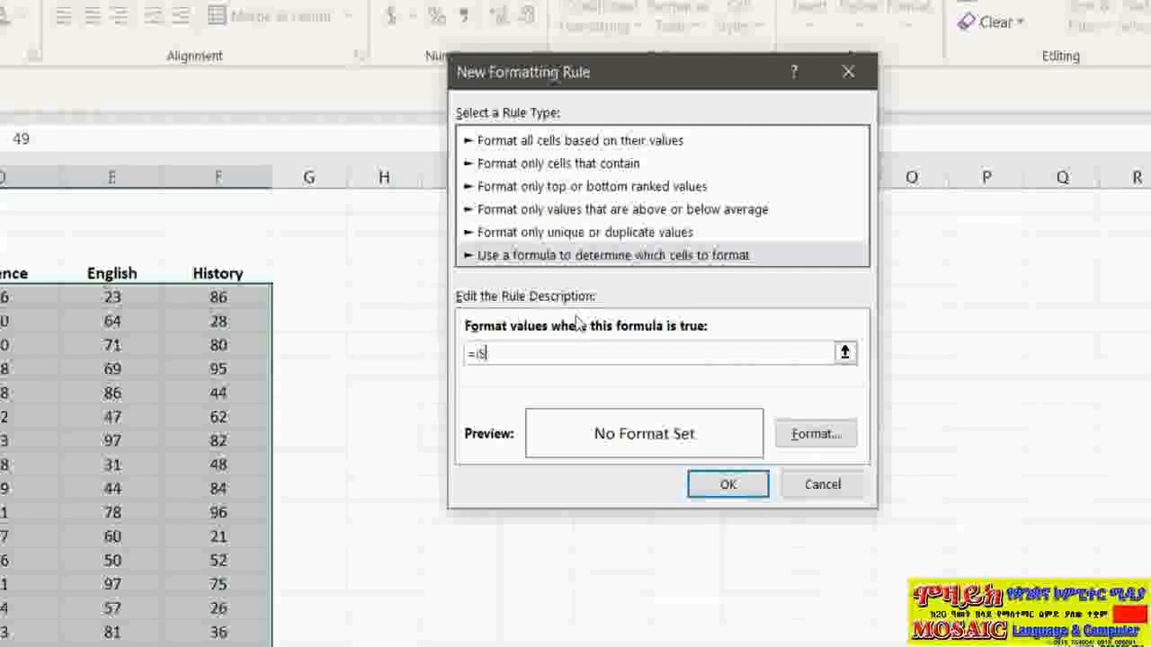
text(EVEN)
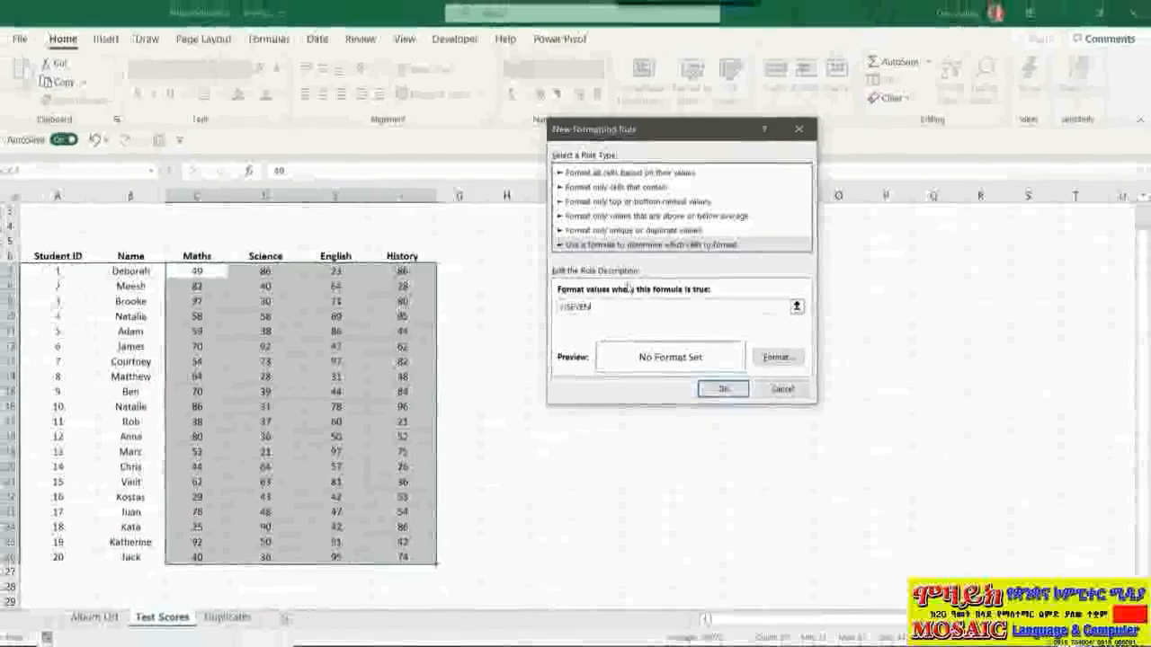
text(()
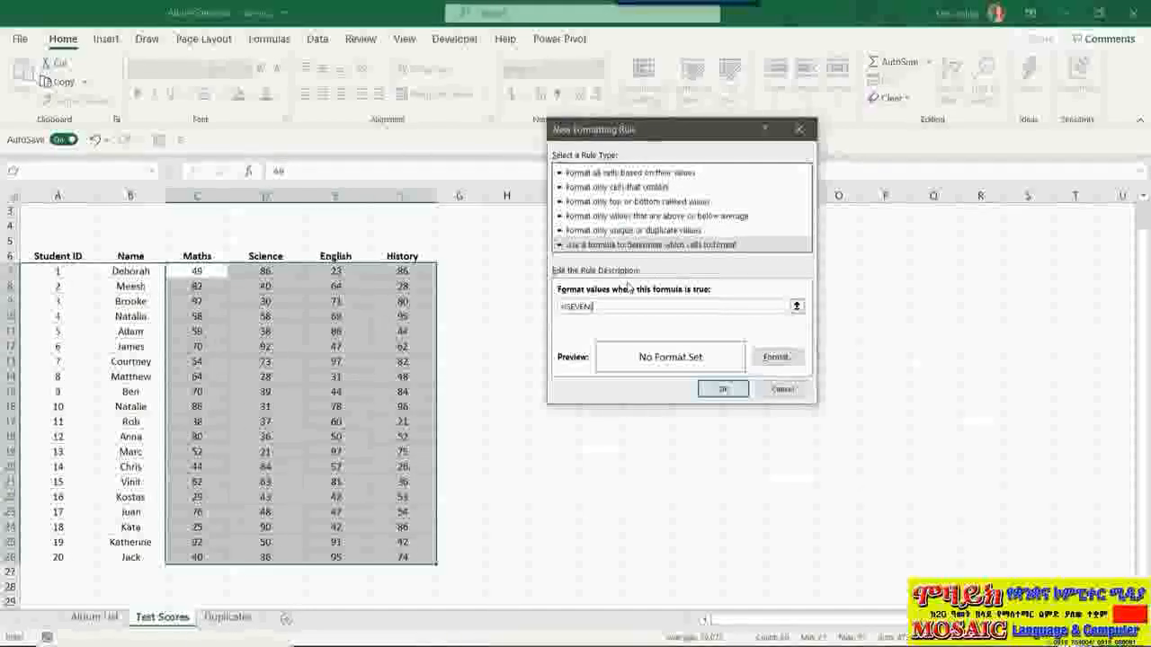
text(C7)
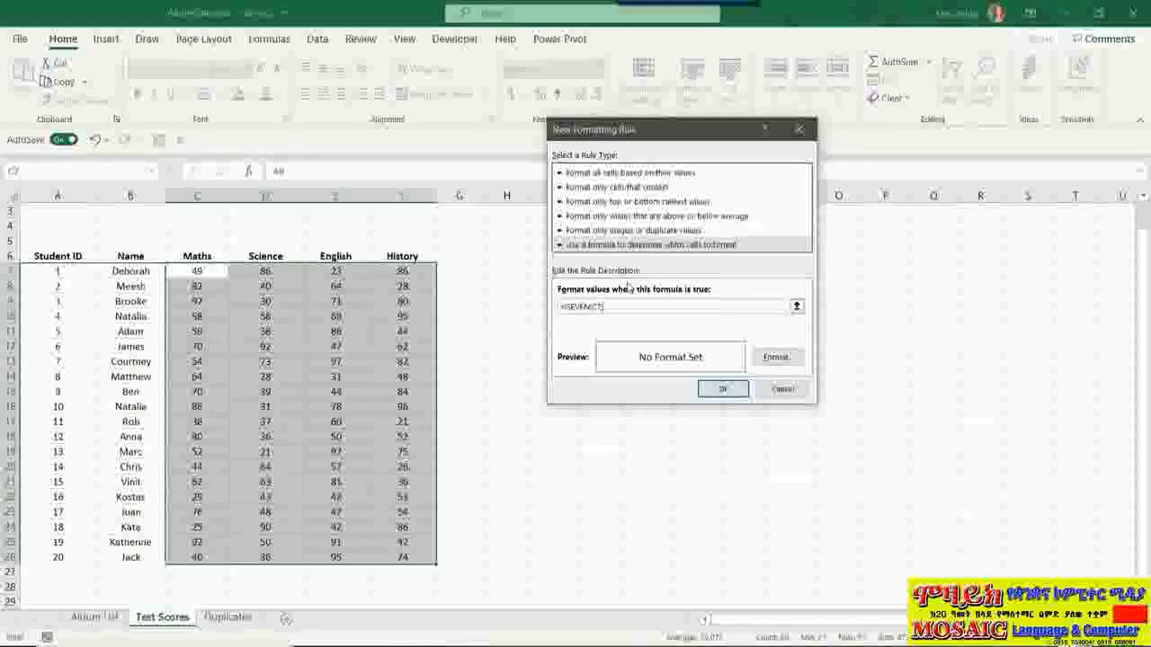
text())
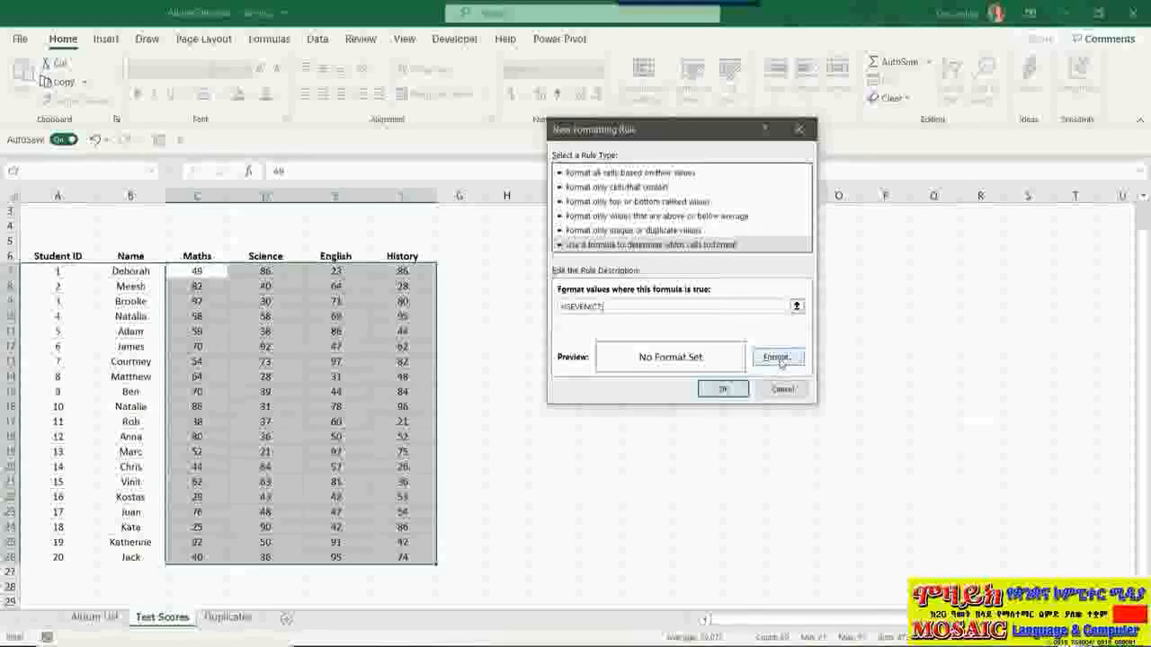
Give the even-number rule a purple fill with white font and apply it to the scores
click(777, 357)
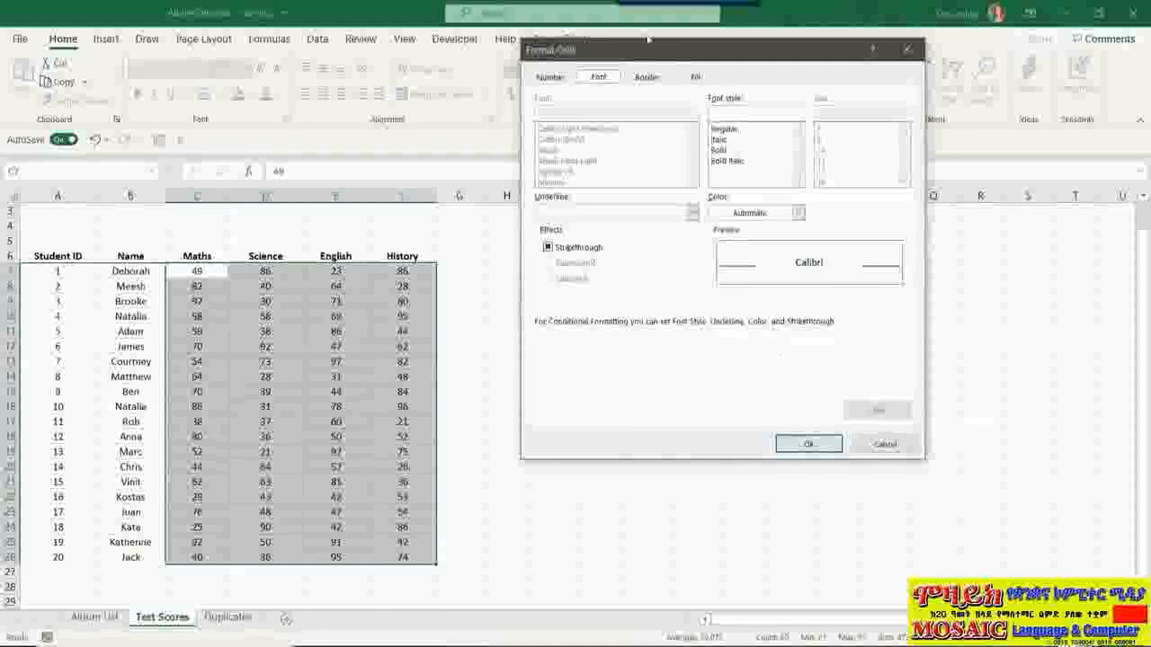
click(697, 78)
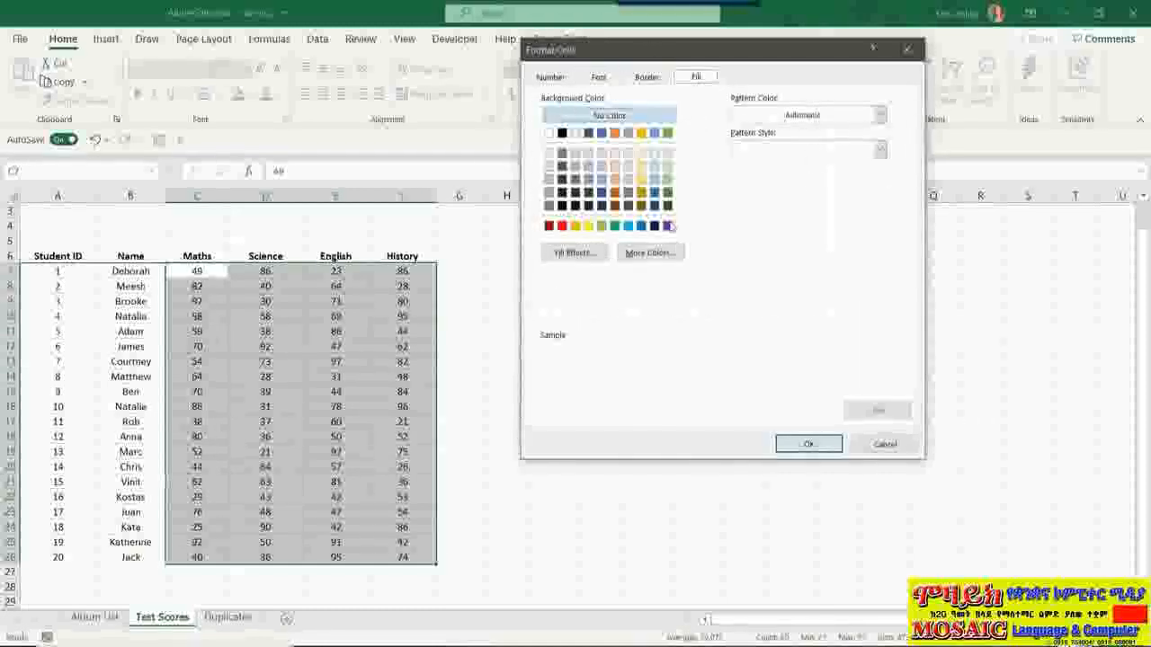
click(667, 226)
click(598, 78)
click(548, 247)
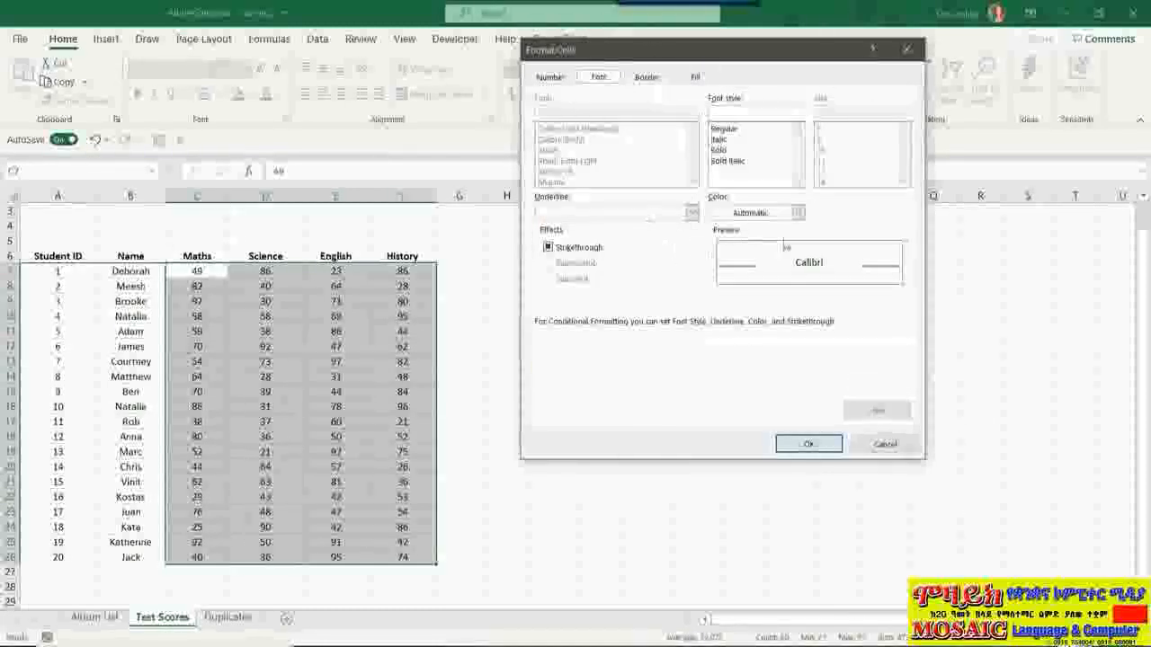
click(798, 212)
click(744, 234)
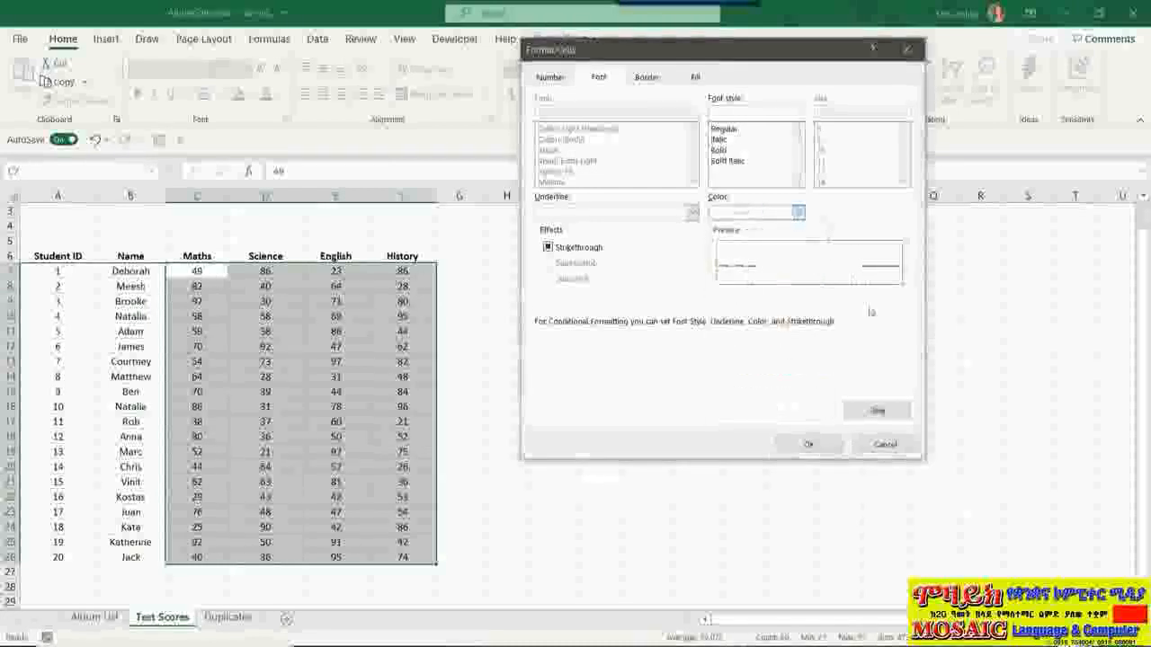
click(809, 445)
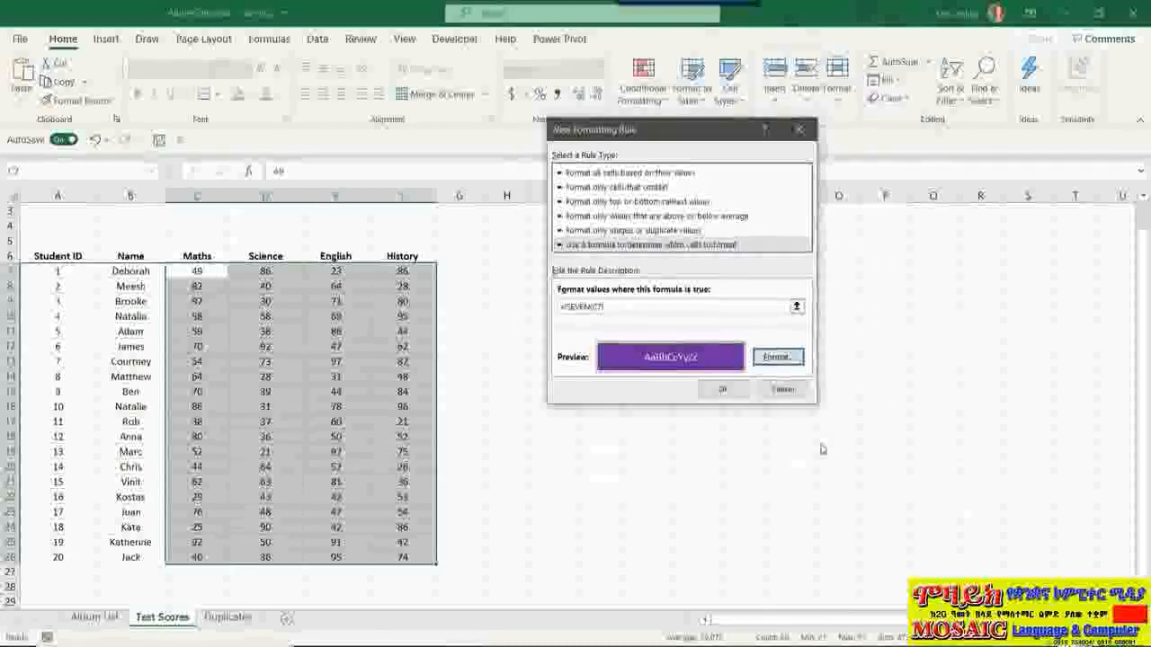
click(722, 390)
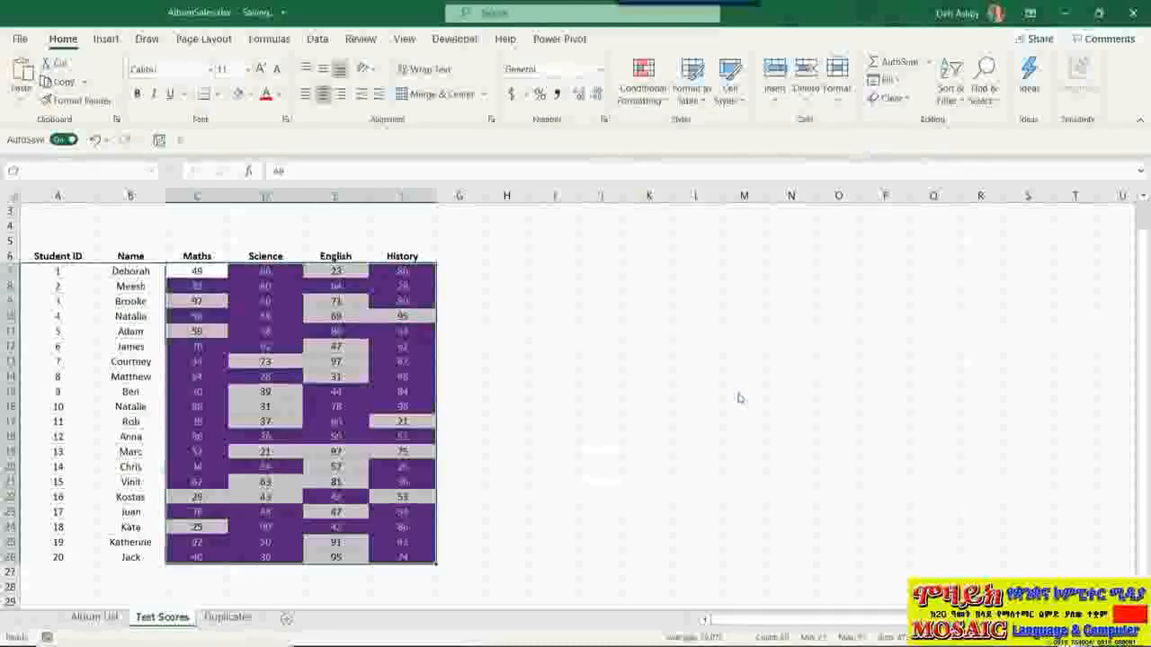
click(605, 286)
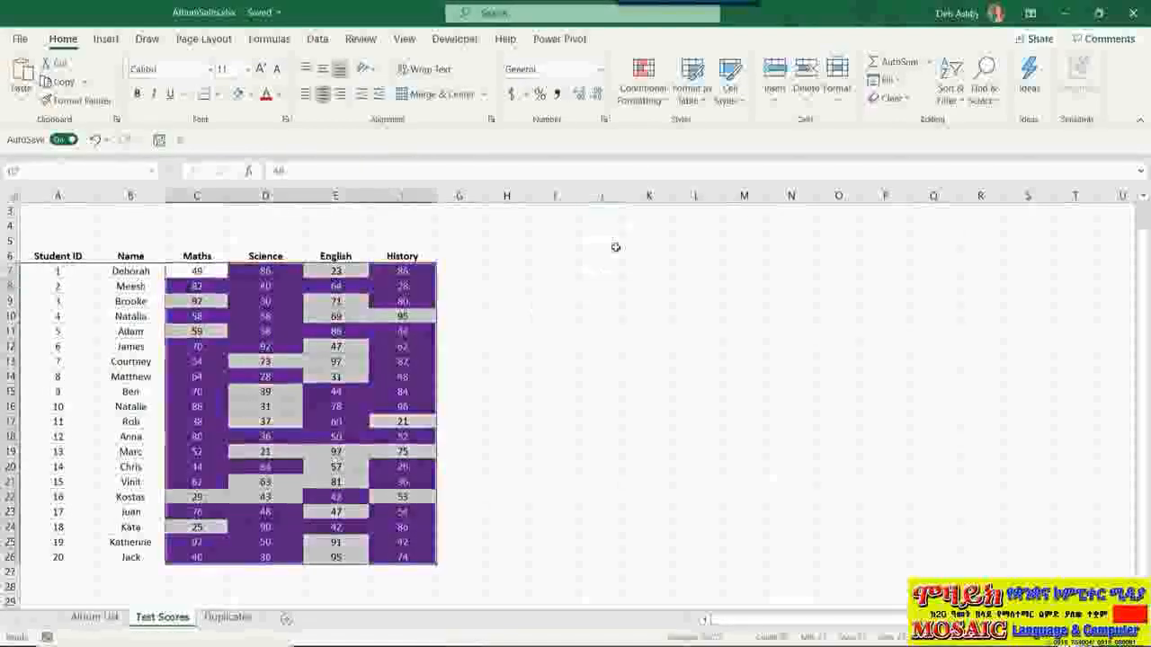
Review the even-number formula rule in the Conditional Formatting Rules Manager and open it for editing
click(643, 83)
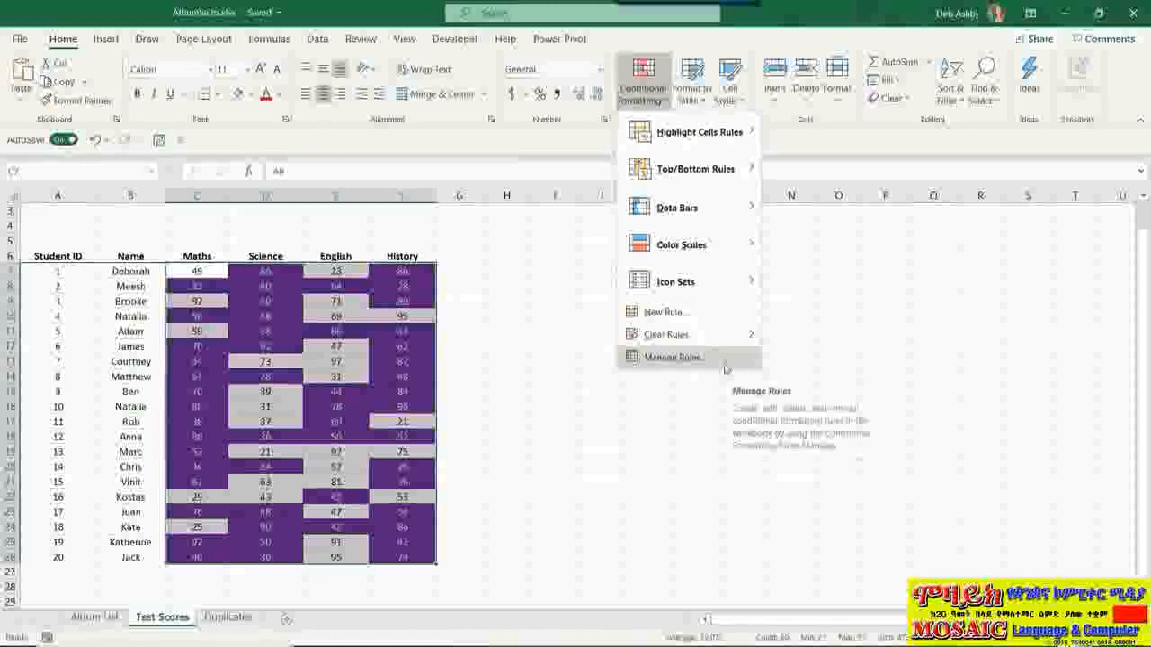
click(719, 361)
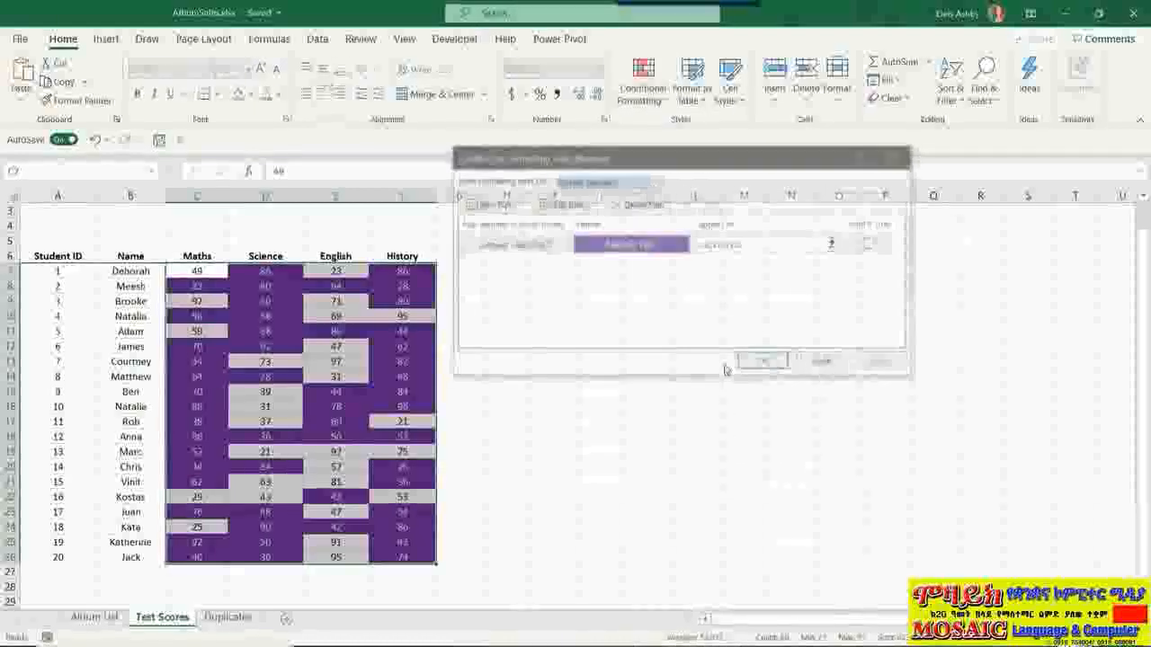
click(534, 244)
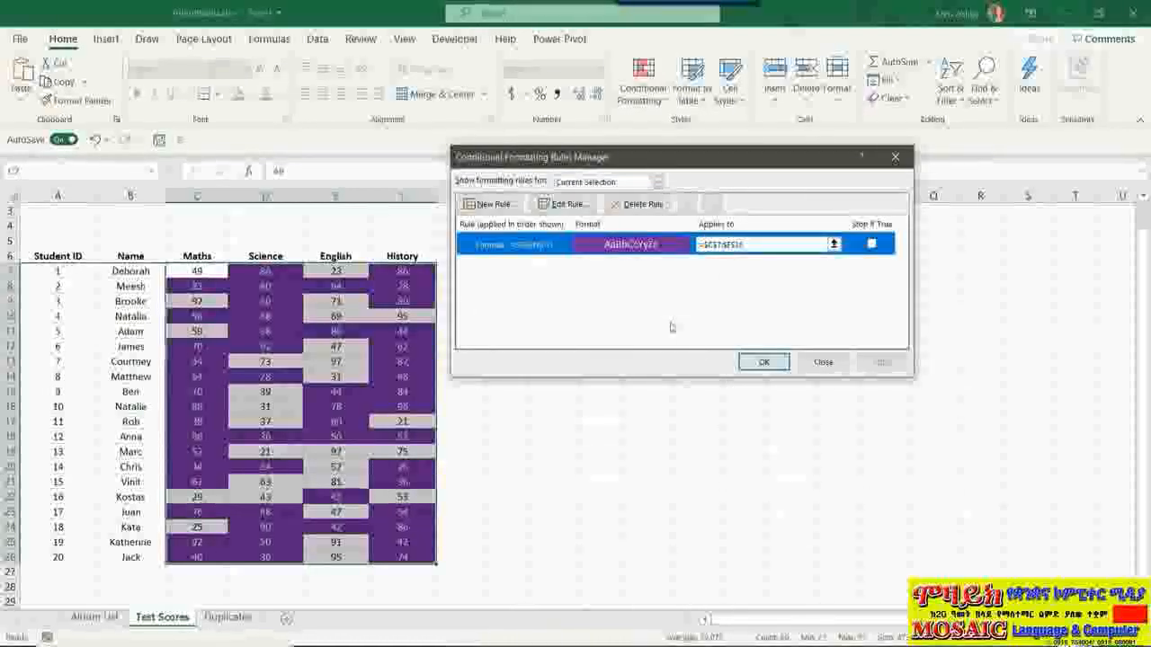
click(563, 204)
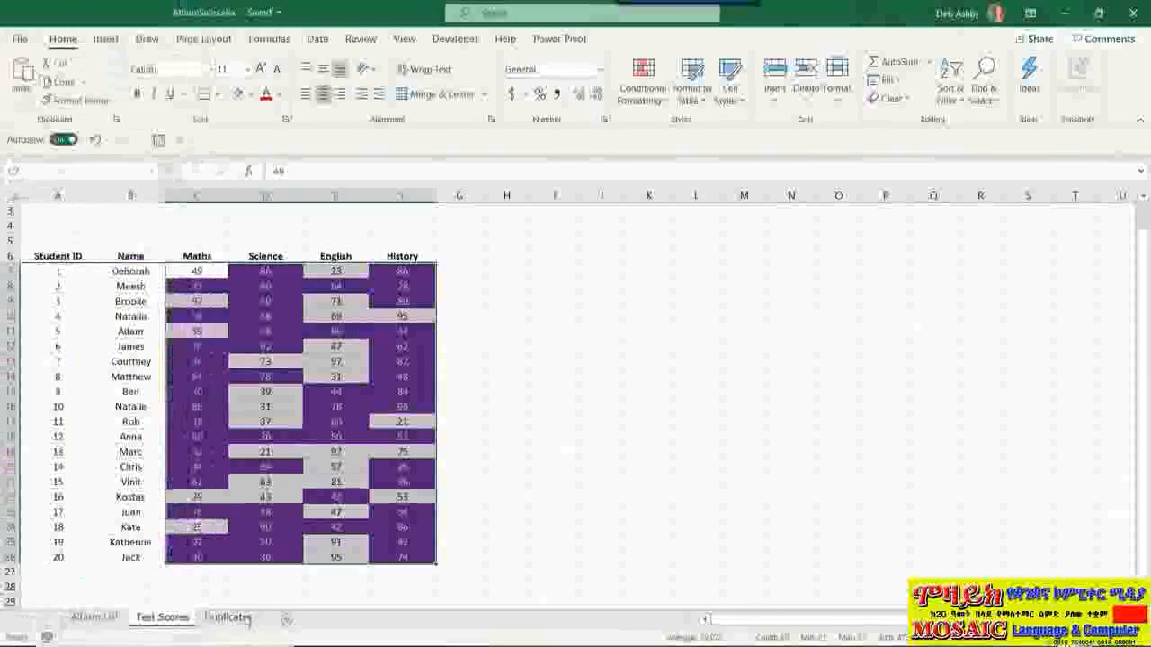
Switch to the Duplicates sheet and compare the repeated customer entries in E4 and E12
click(228, 617)
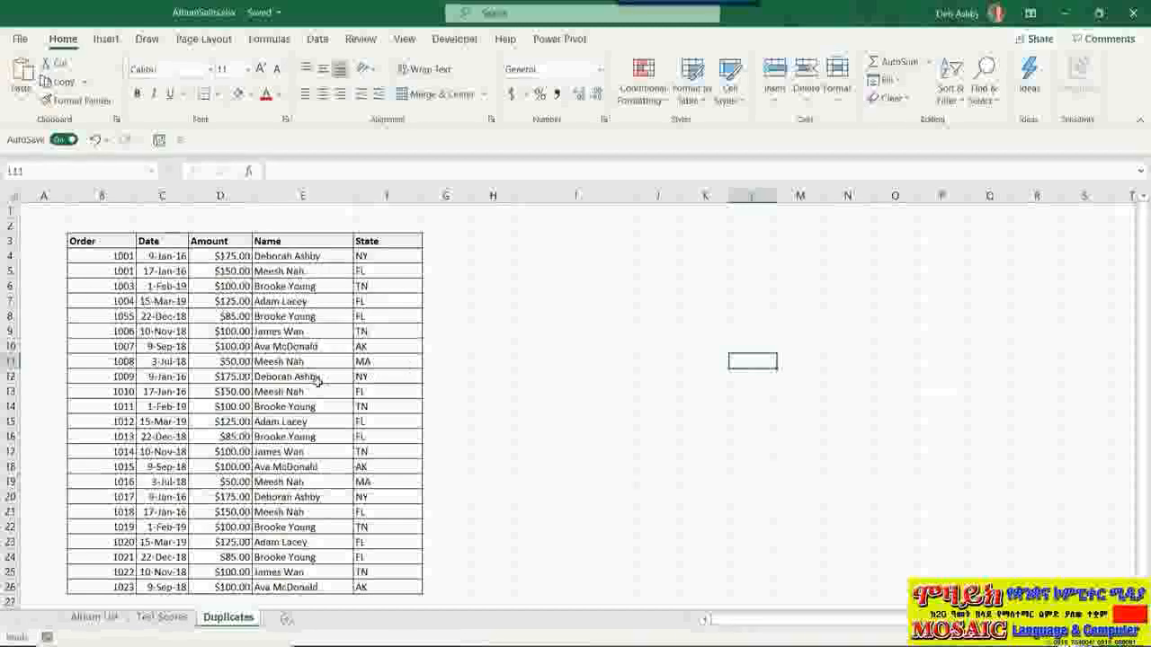
click(306, 258)
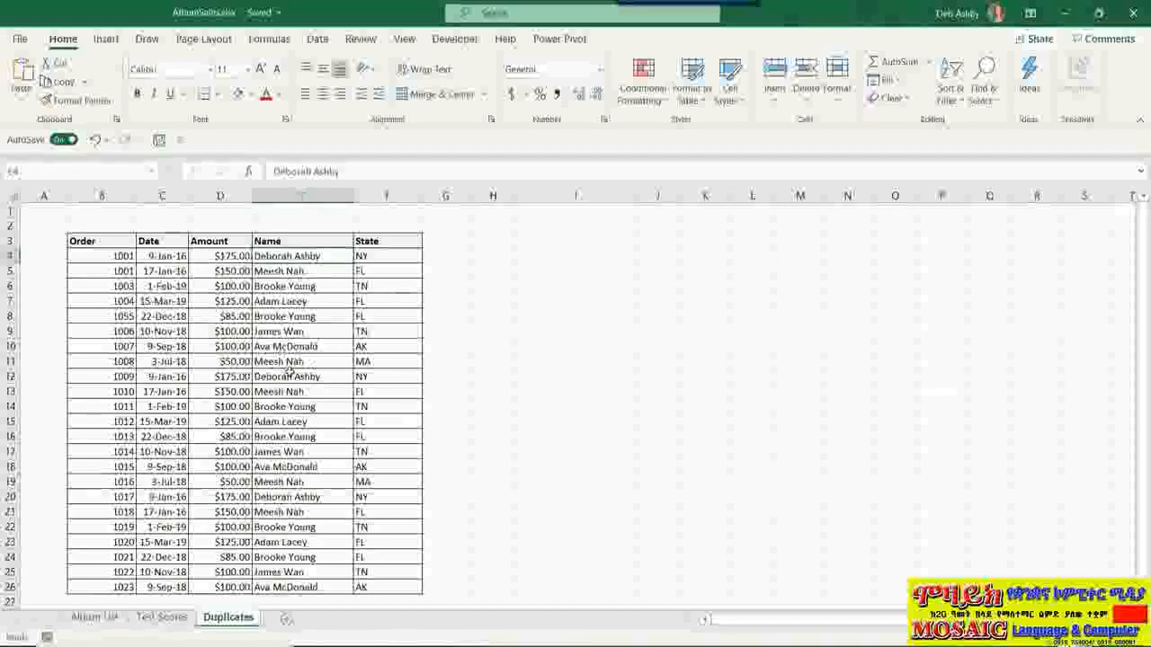
click(332, 378)
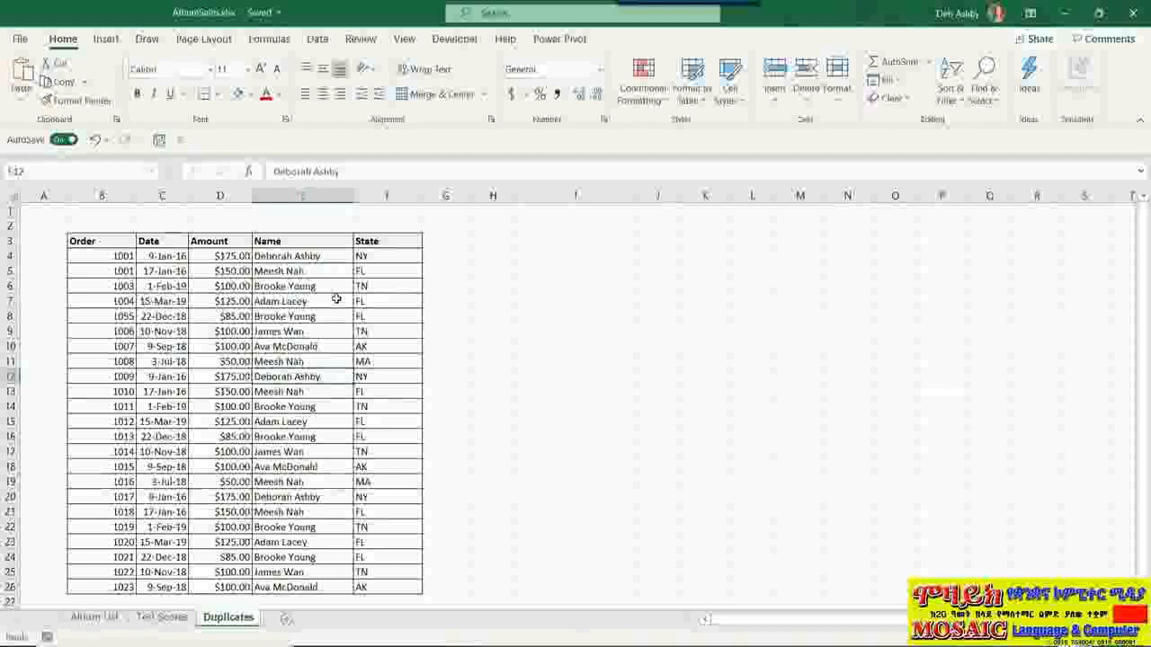
Try the Duplicate Values highlight rule with Light Red Fill with Dark Red Text on the records in B4:F26
drag(76, 256, 364, 588)
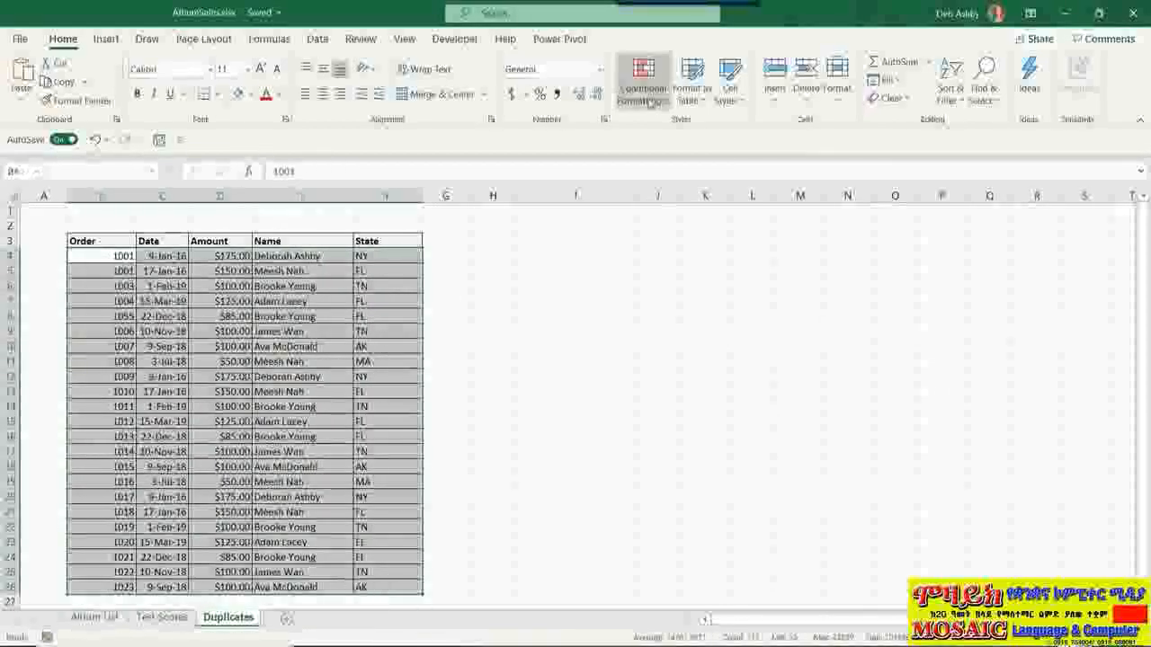
click(650, 104)
mouse_move(644, 136)
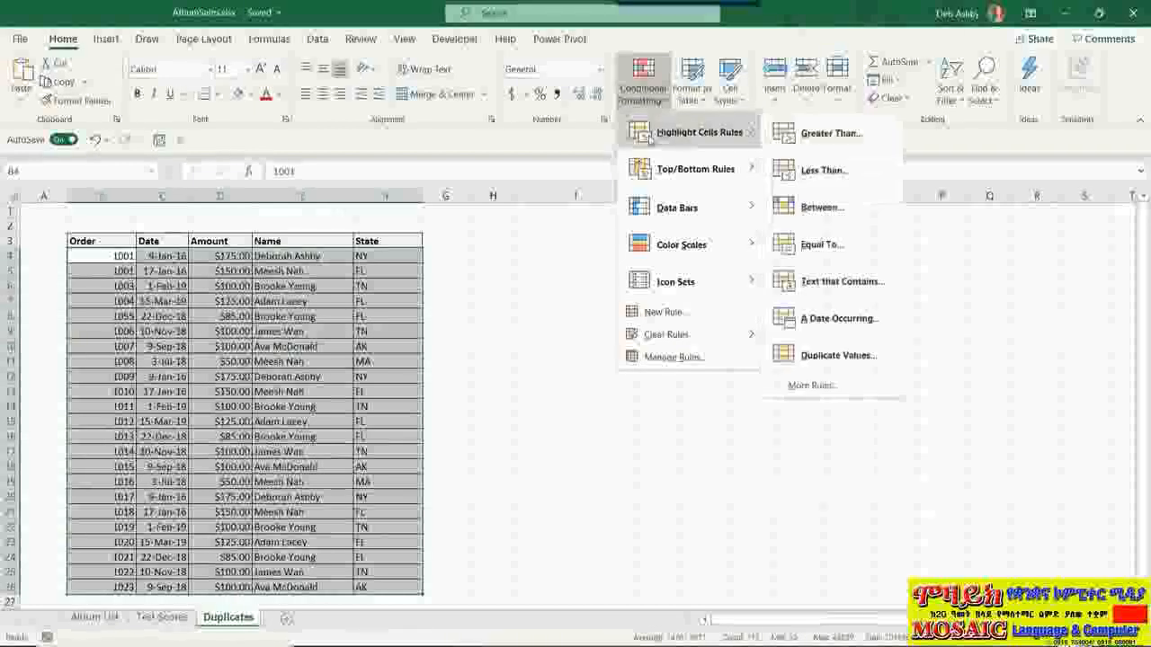
click(865, 359)
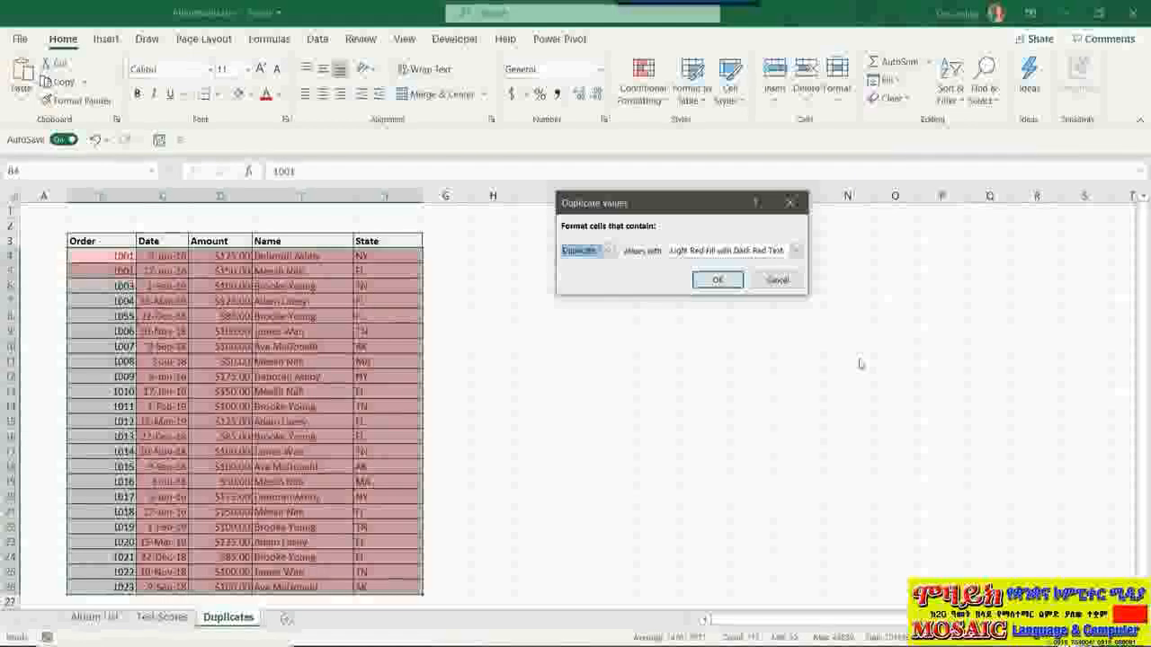
click(776, 280)
click(523, 302)
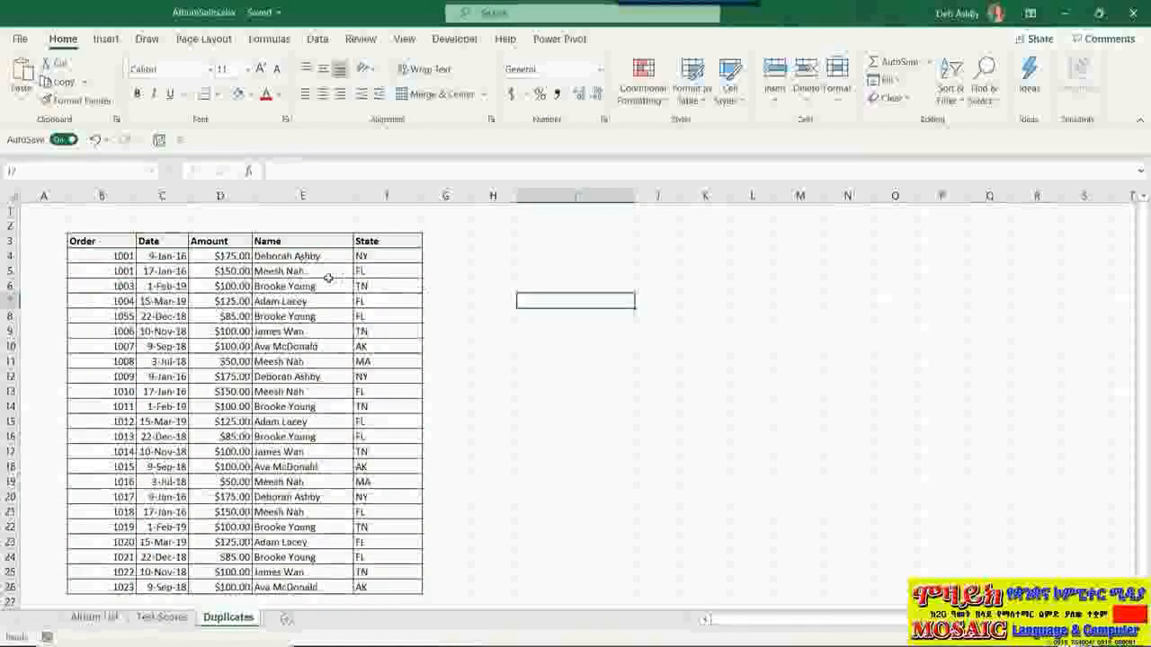
Examine the first record across all its columns in B4:F4
click(299, 256)
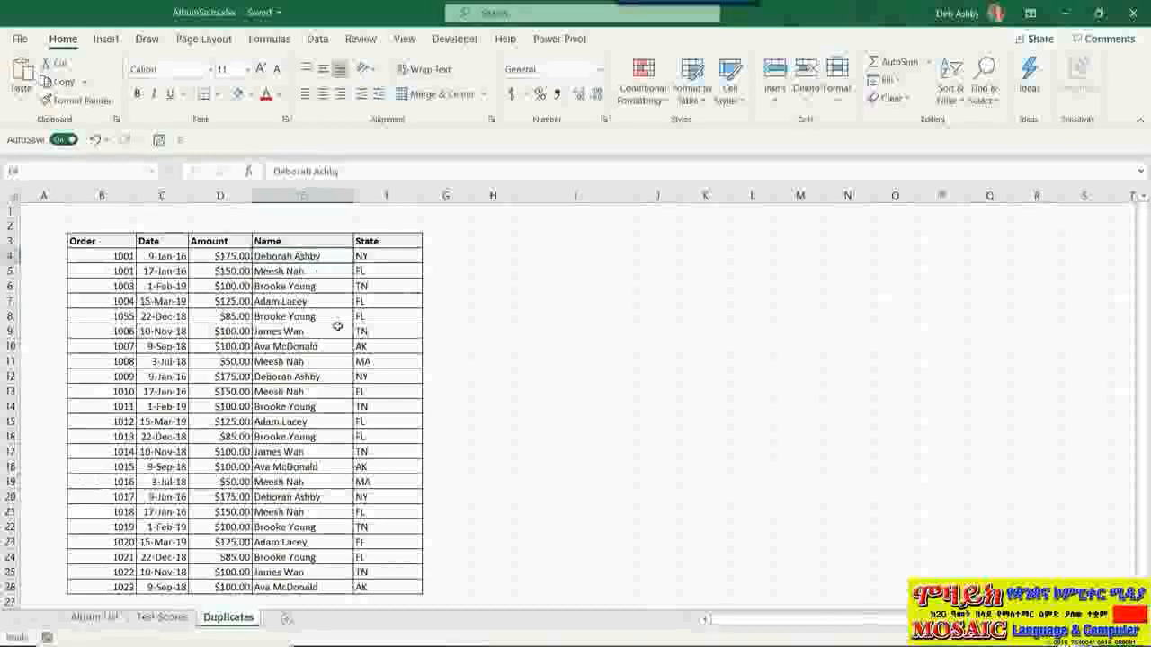
click(95, 256)
drag(201, 256, 393, 255)
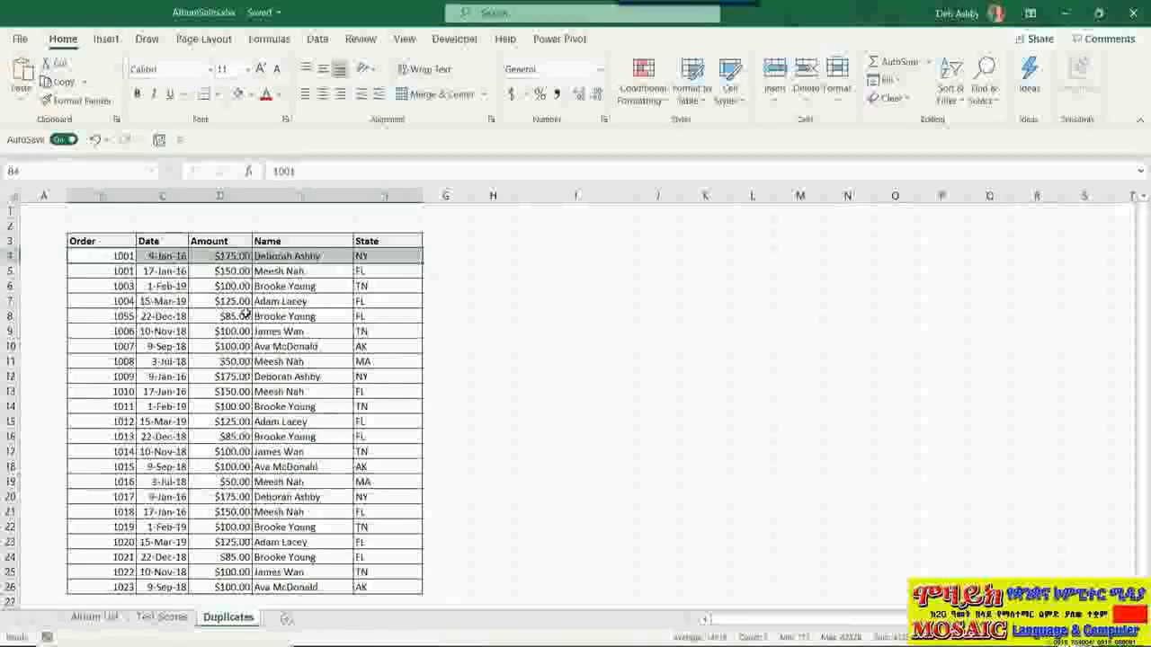
Start a new conditional formatting rule for the records in B4:F26 that uses a formula to determine which cells to format
drag(92, 258, 381, 587)
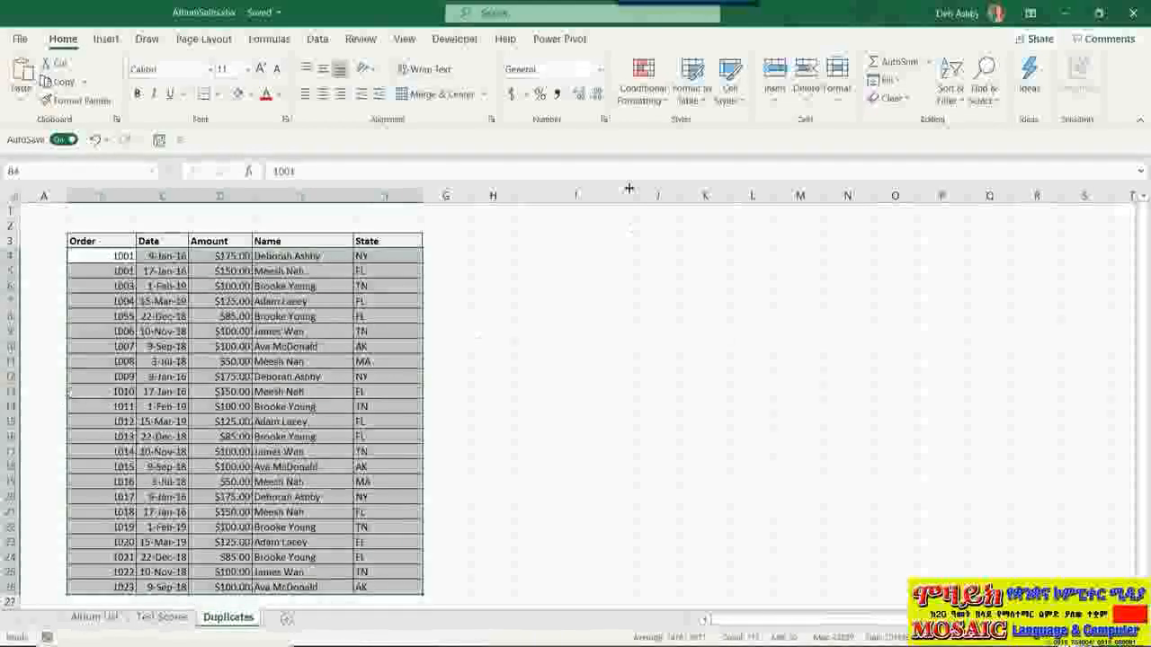
click(654, 95)
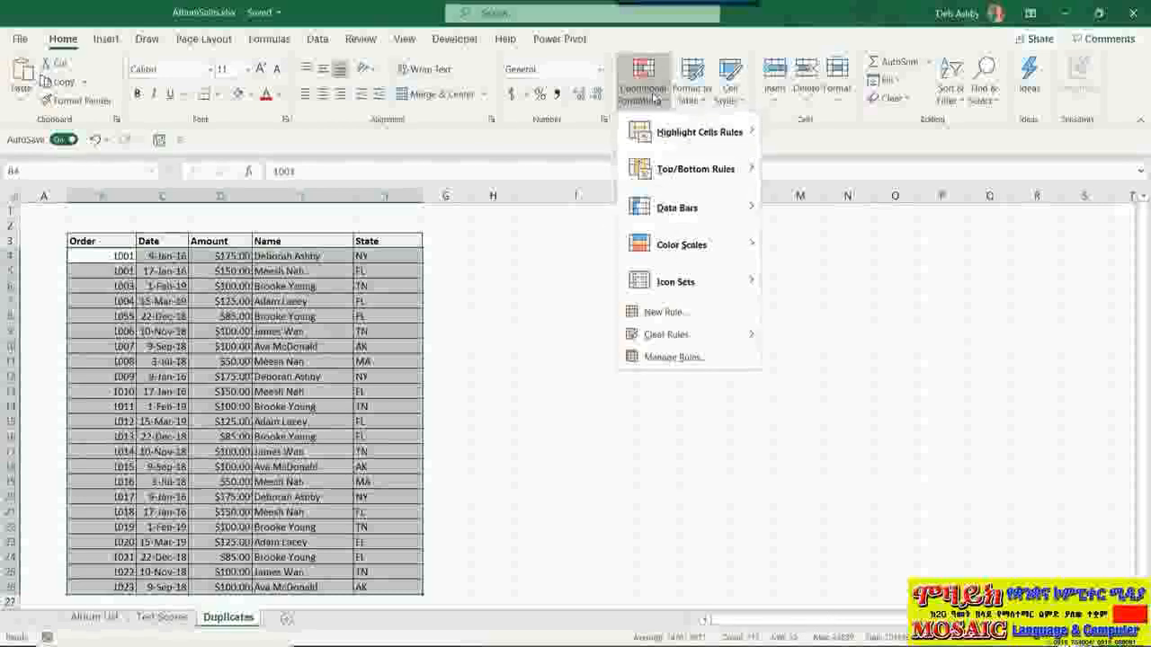
click(675, 314)
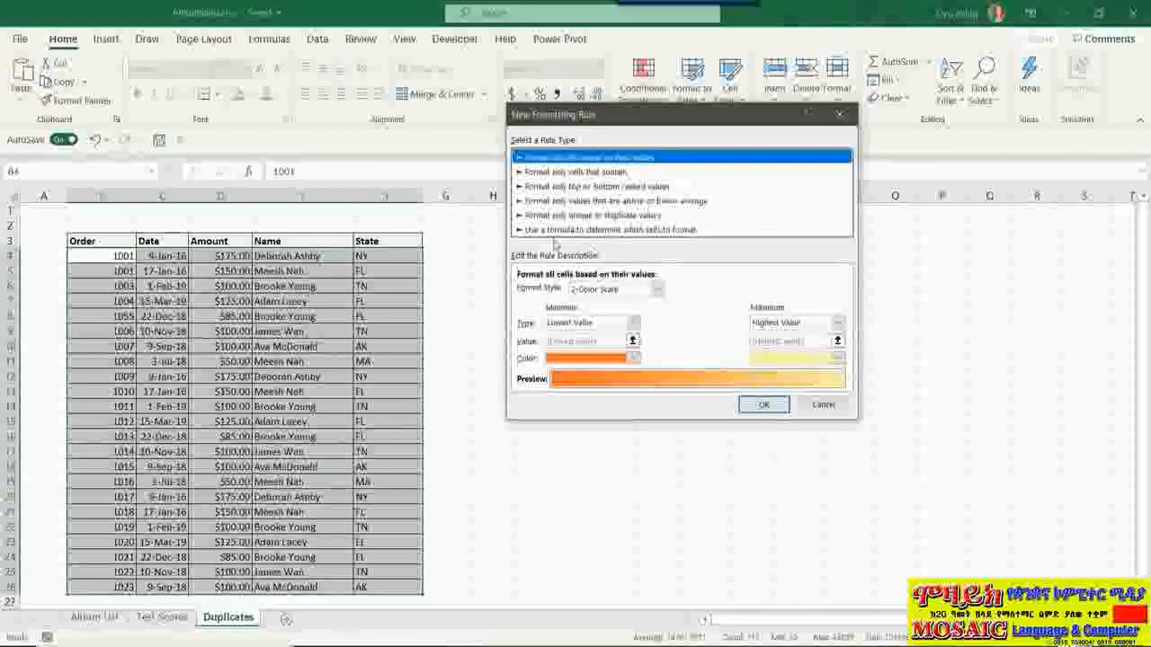
click(576, 230)
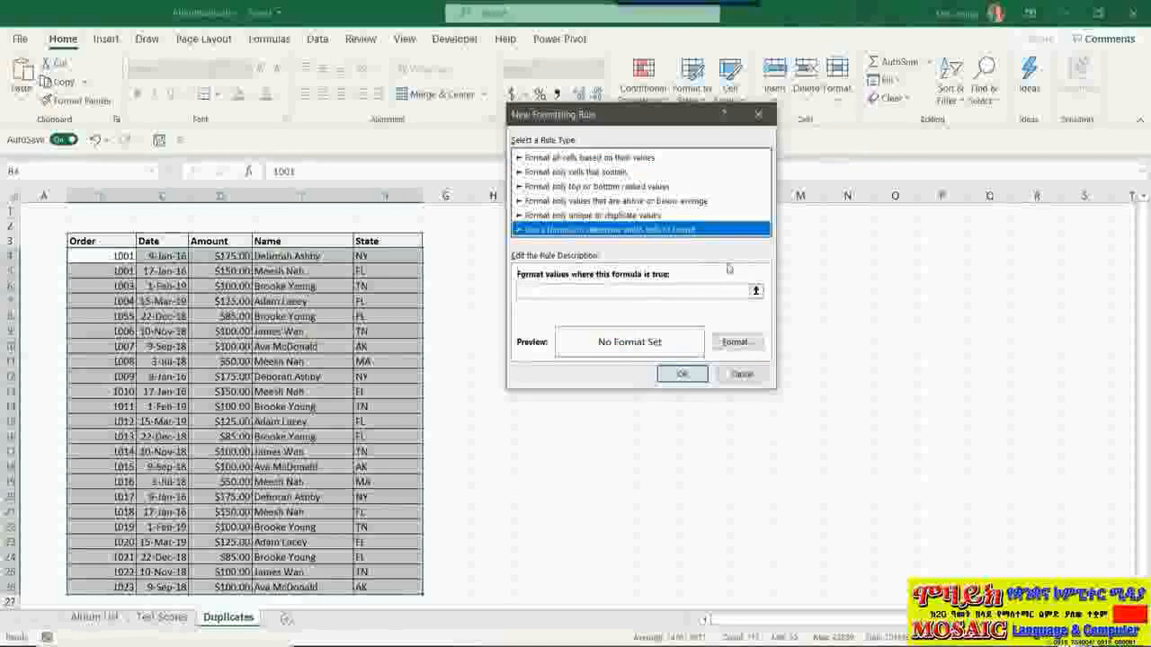
Enter a rule formula that tests whether $E4 equals the customer's full name from the first record, enclosed in quotation marks
click(528, 292)
text(=)
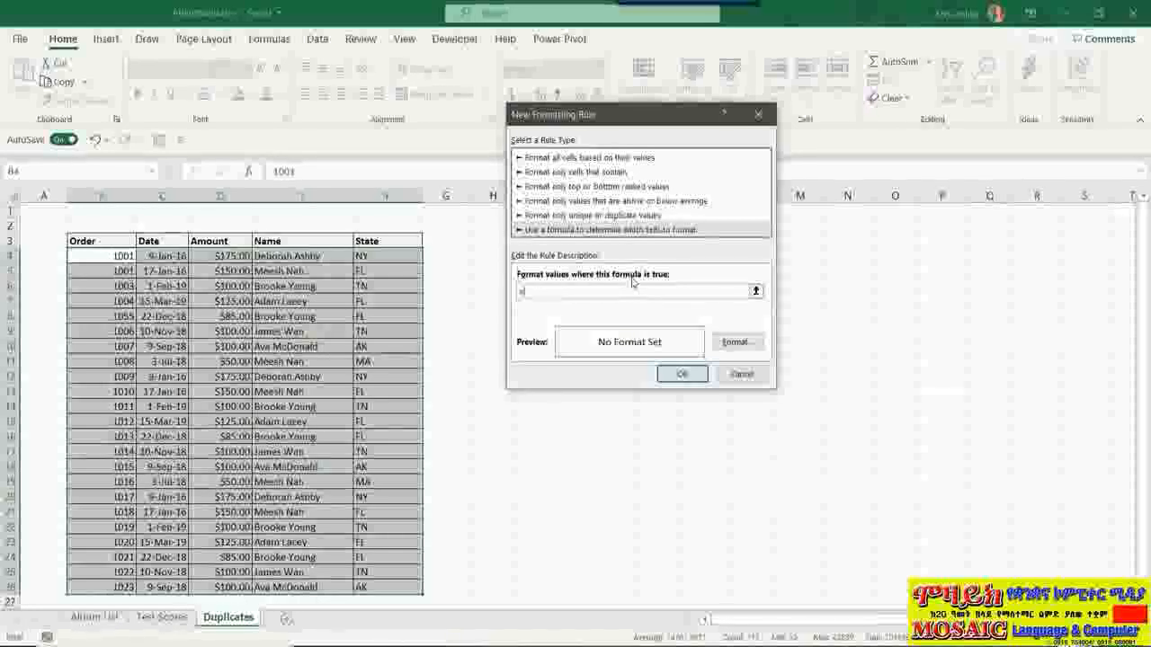
text($)
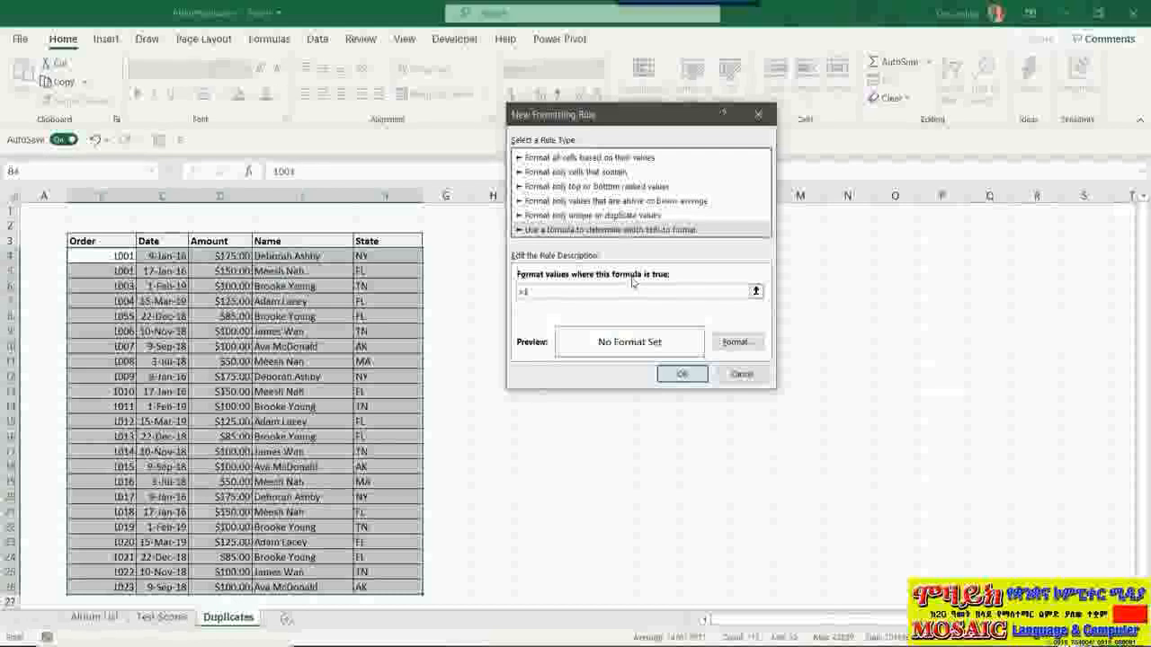
text(B)
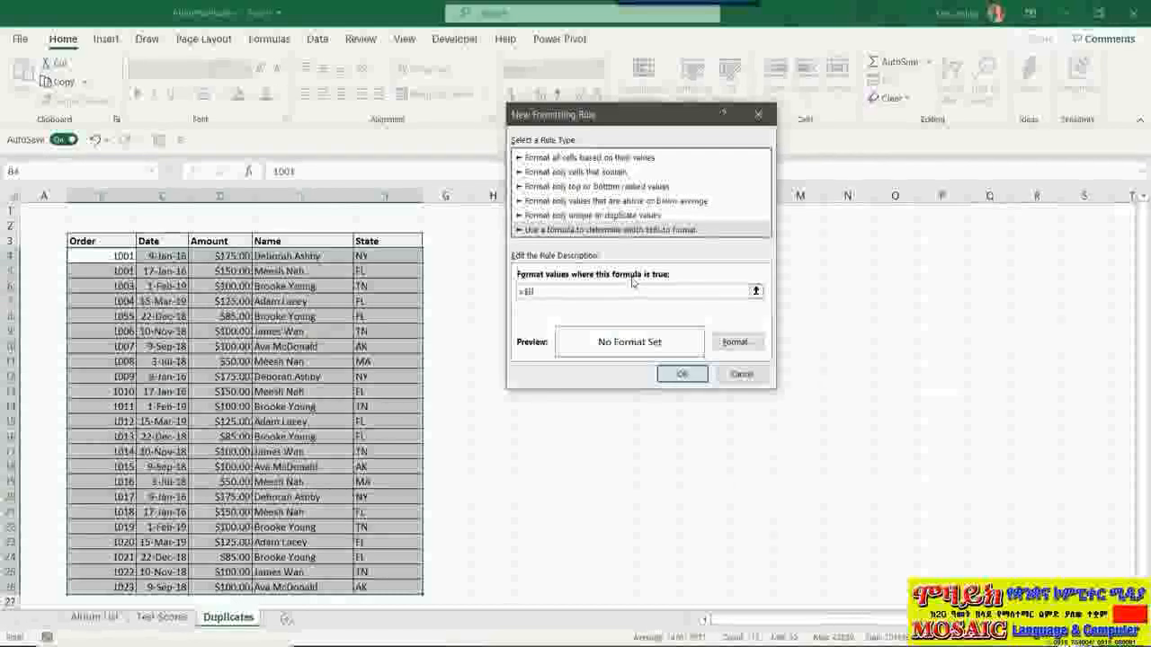
text(4)
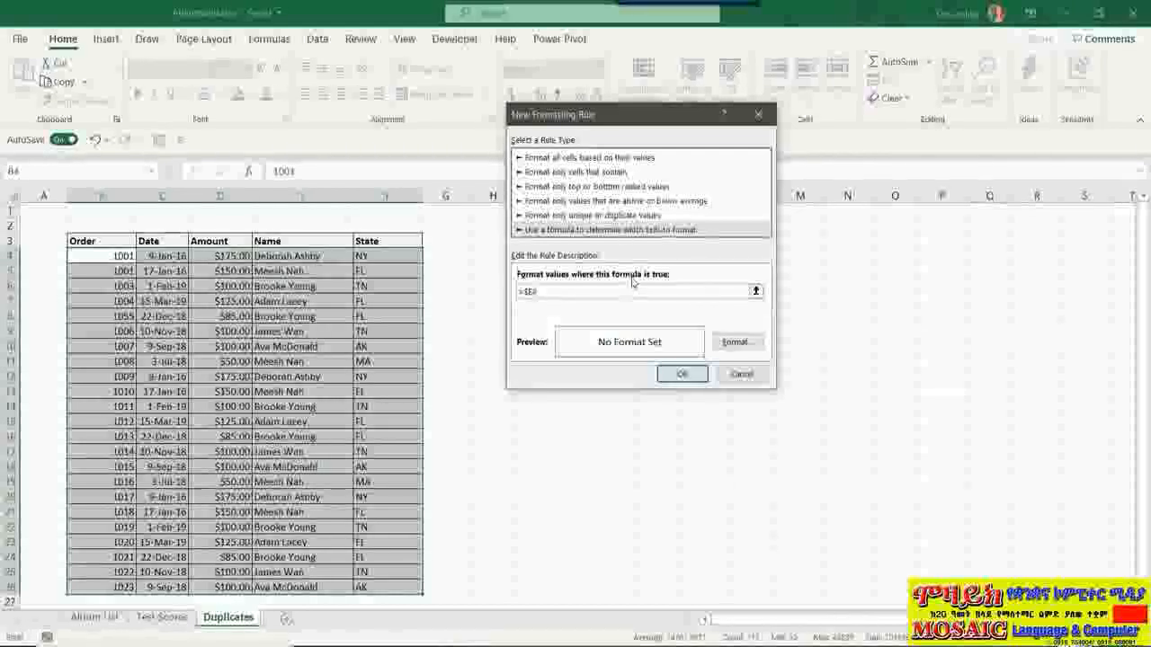
text(=)
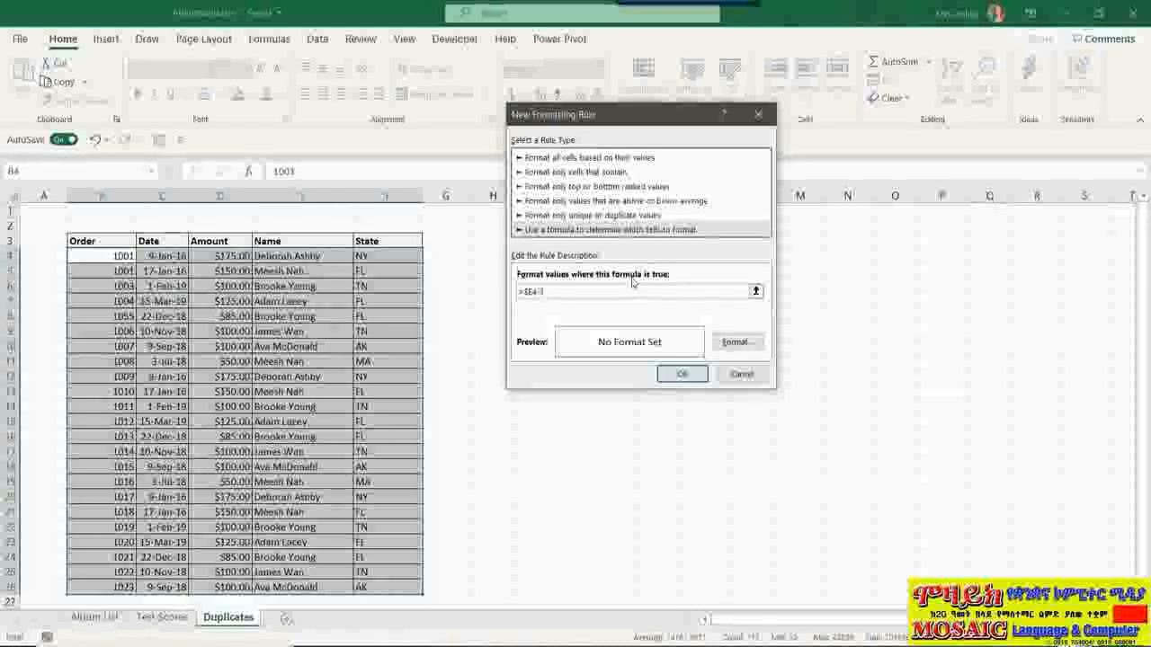
text(")
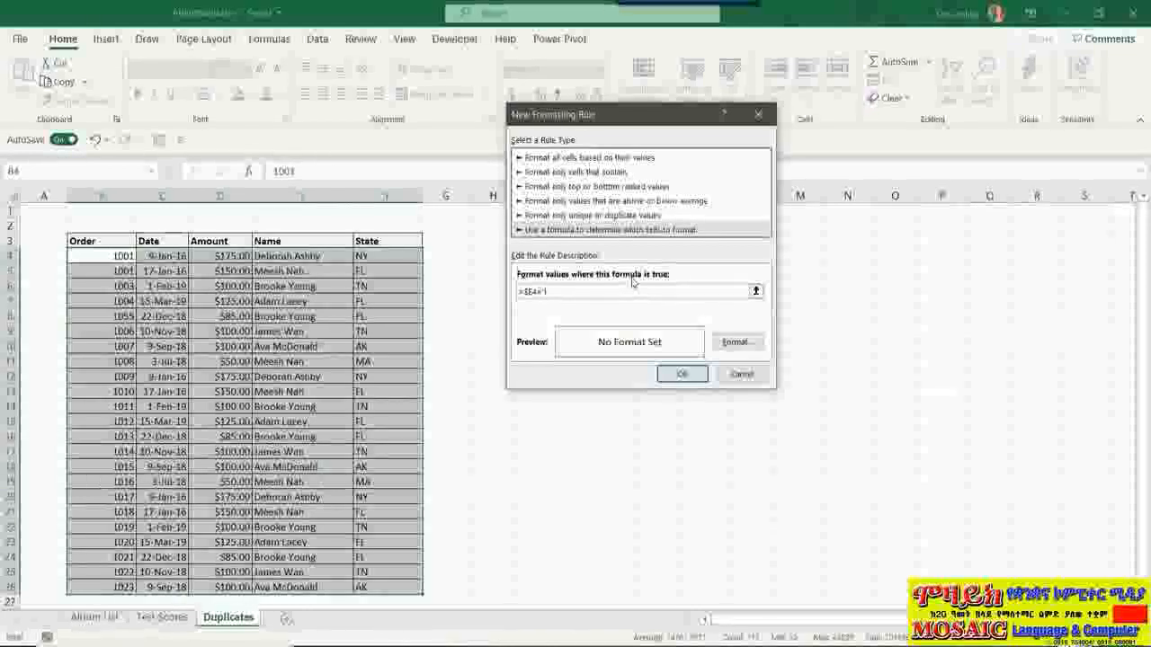
text(Deborah Ashby)
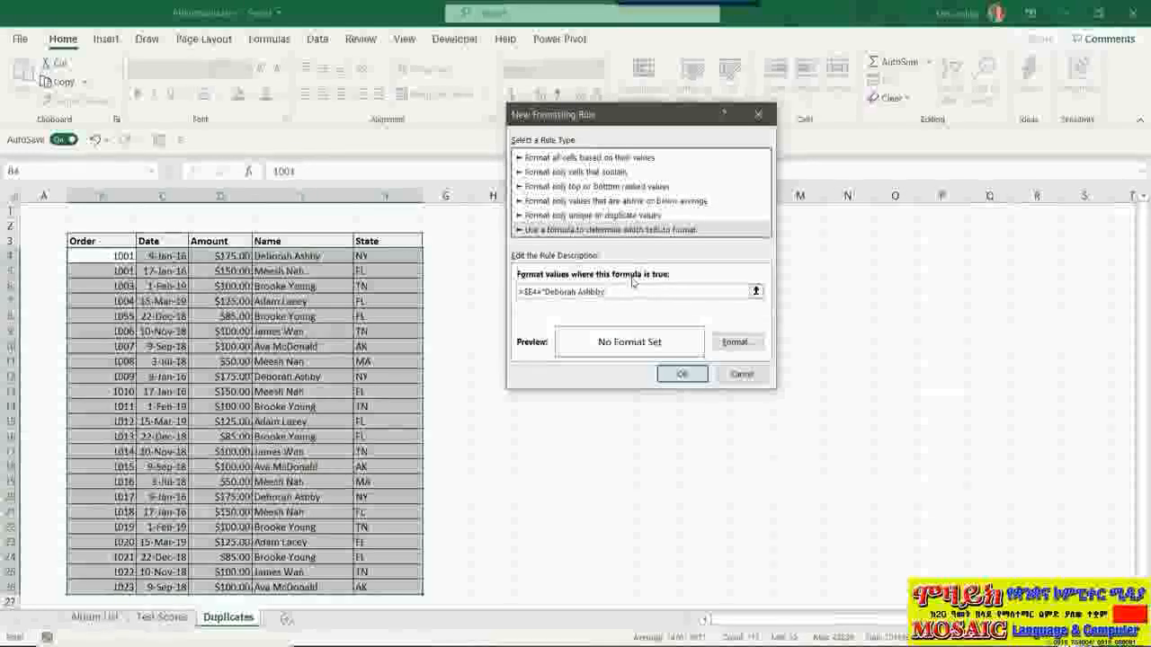
key(BackSpace)
key(BackSpace)
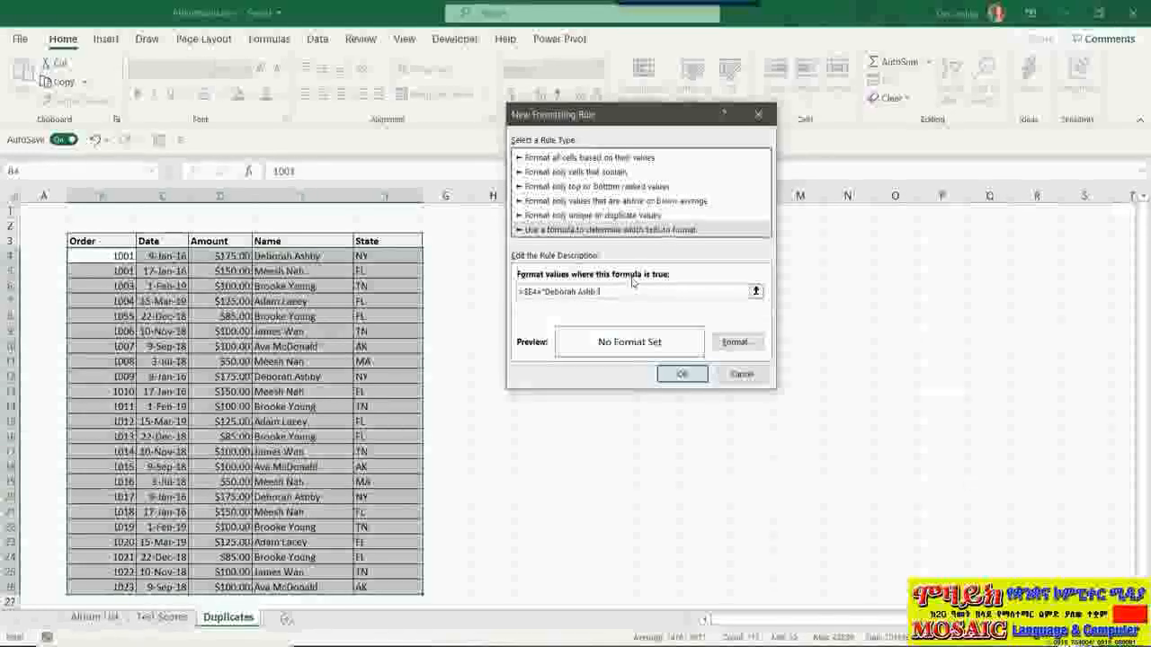
Give the rule a light blue fill, apply it to the records, and check the highlighting in the Name column
click(736, 341)
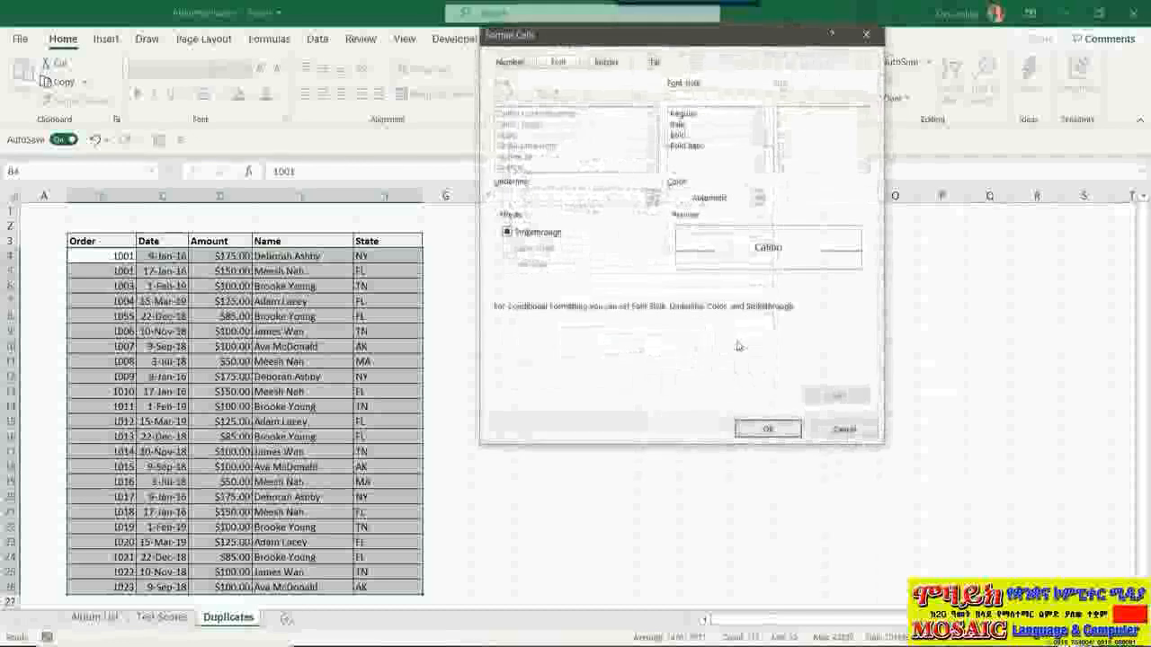
click(654, 62)
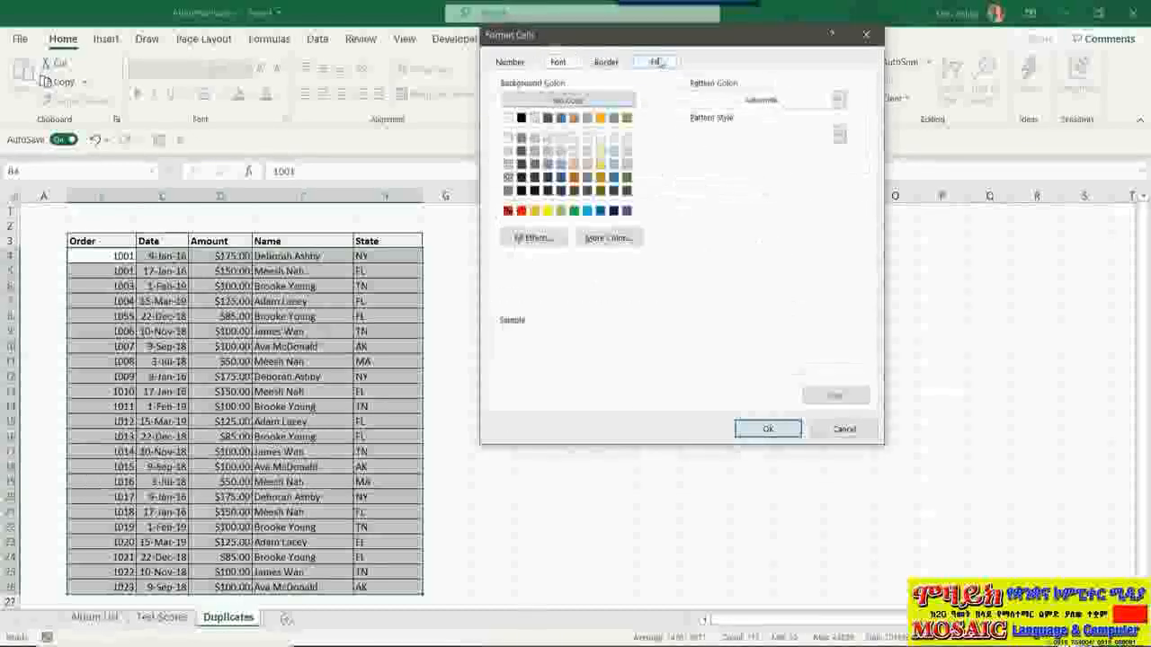
click(615, 166)
click(769, 428)
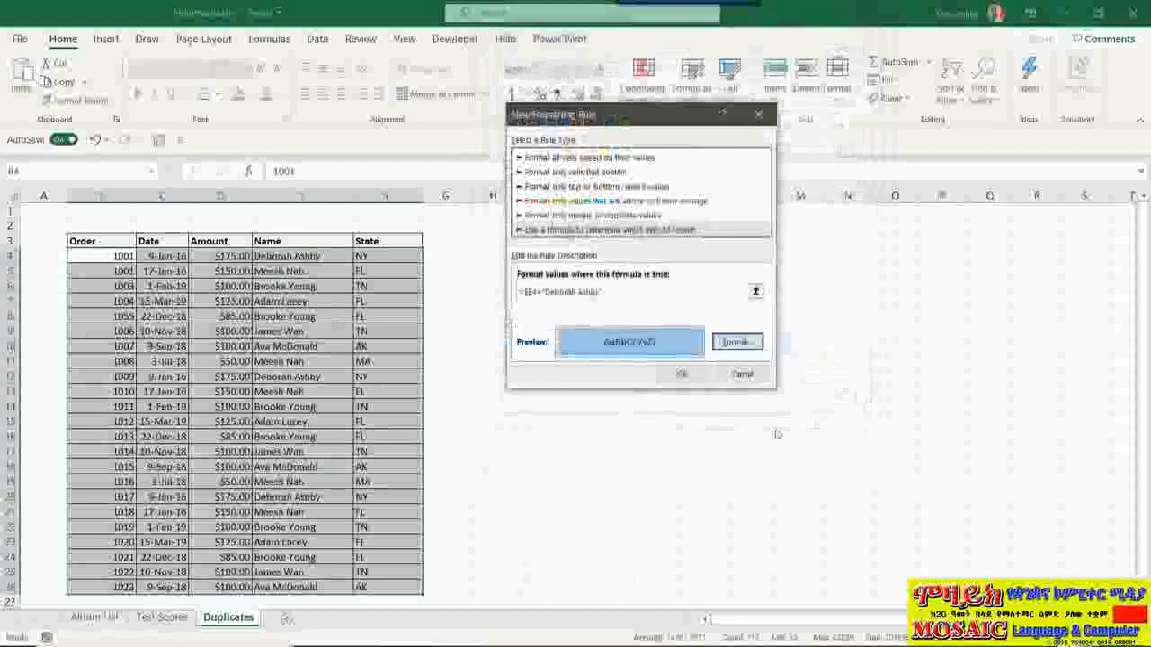
click(685, 381)
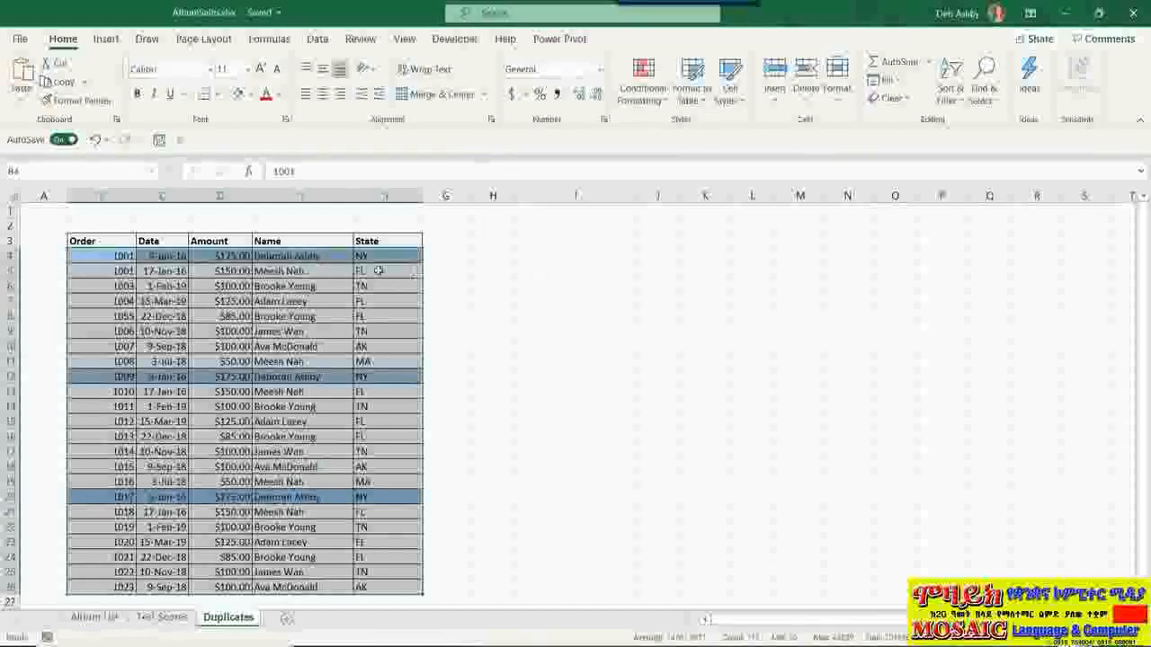
click(295, 257)
click(300, 393)
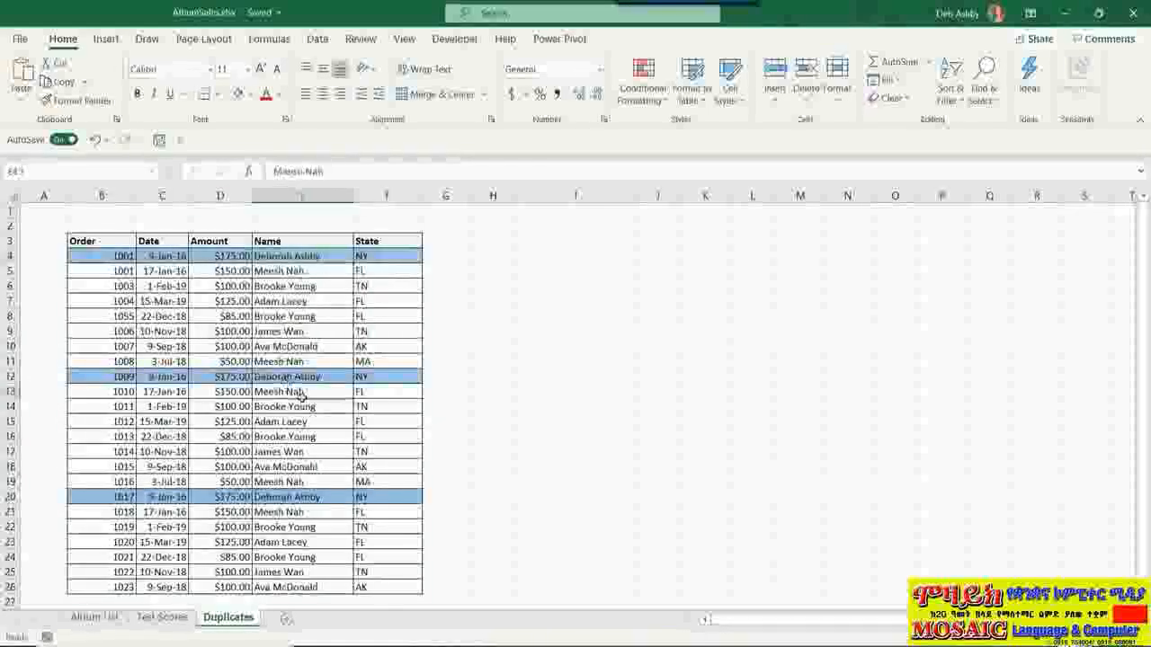
click(342, 438)
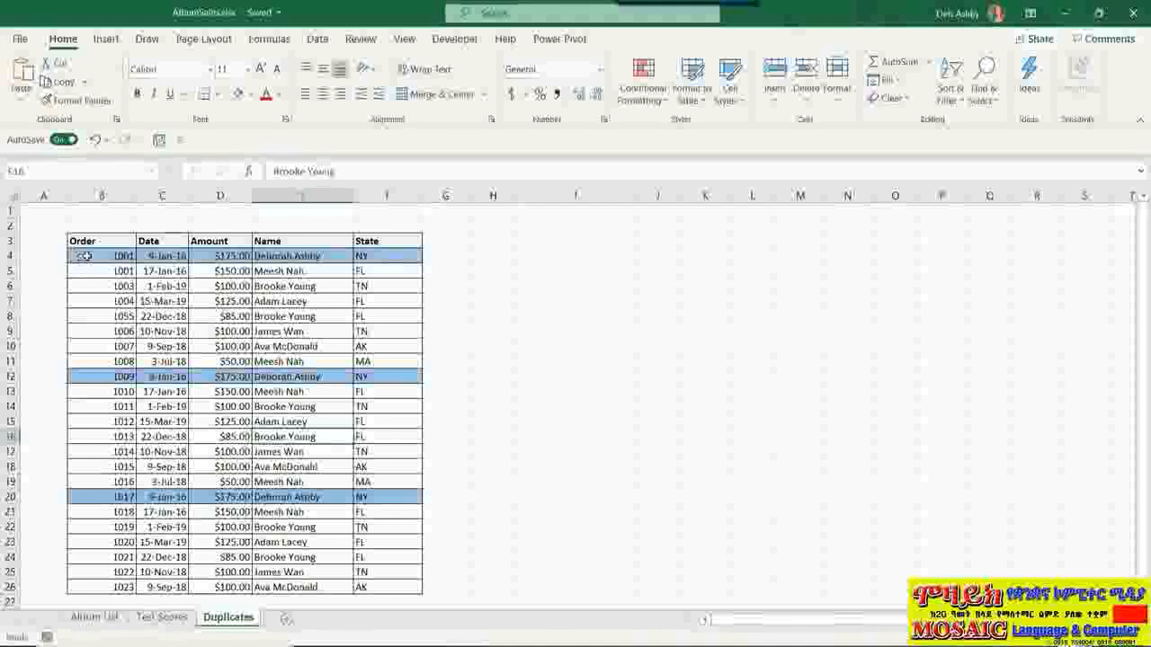
Clear the conditional formatting rules from the entire Duplicates sheet and deselect the records
drag(84, 258, 383, 593)
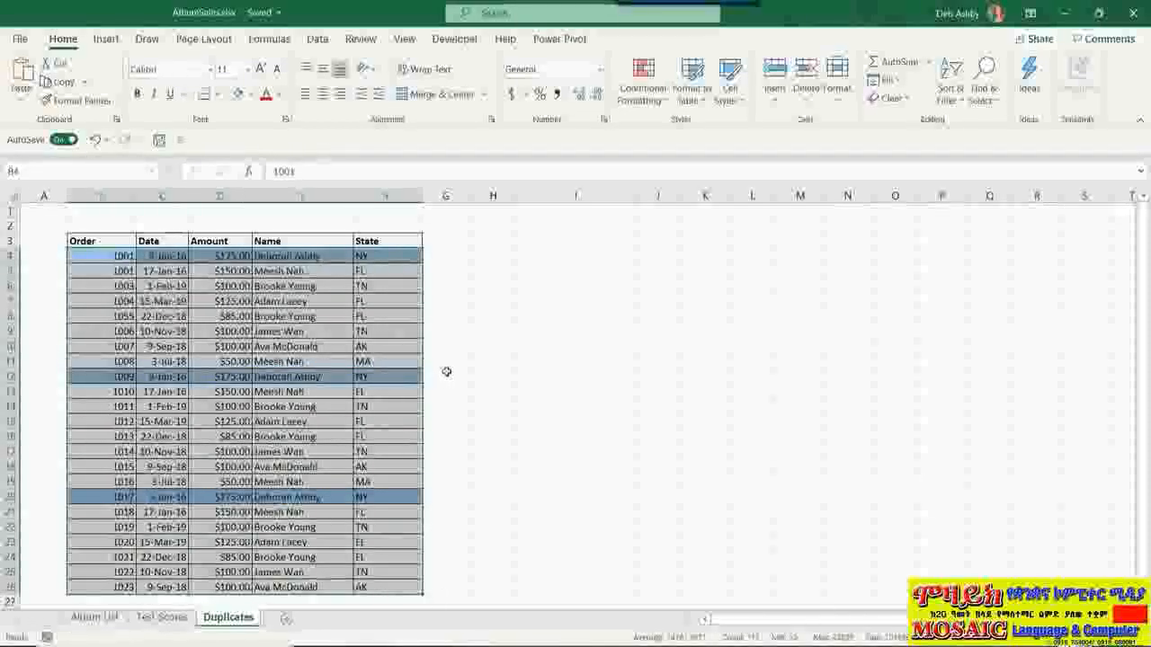
click(654, 95)
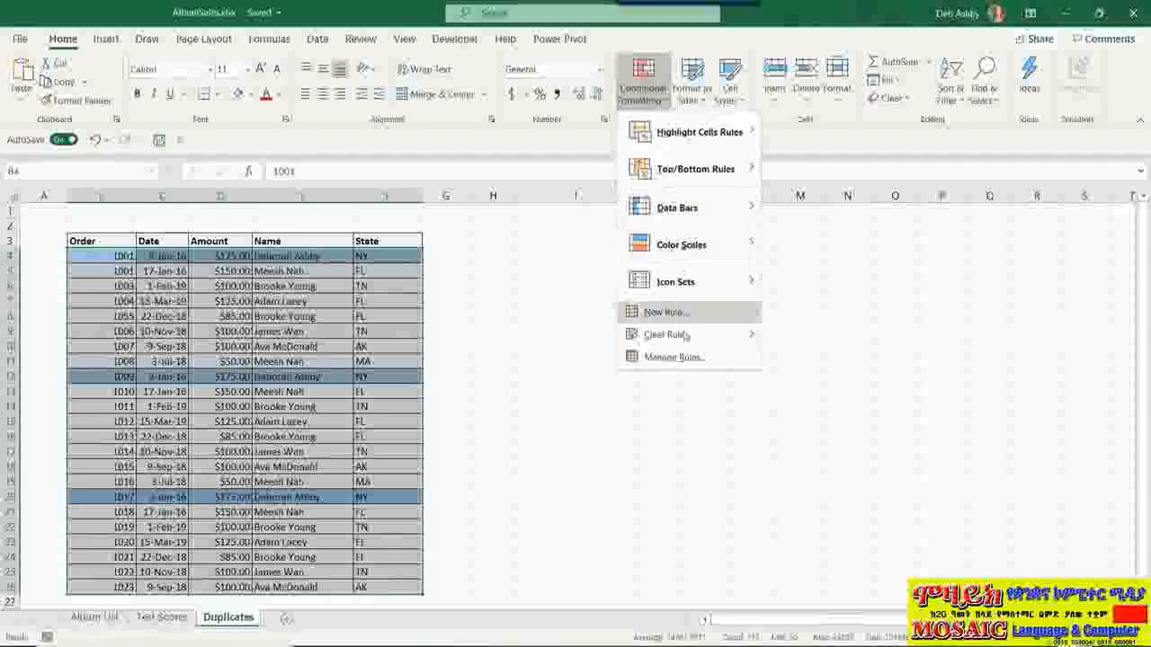
mouse_move(669, 340)
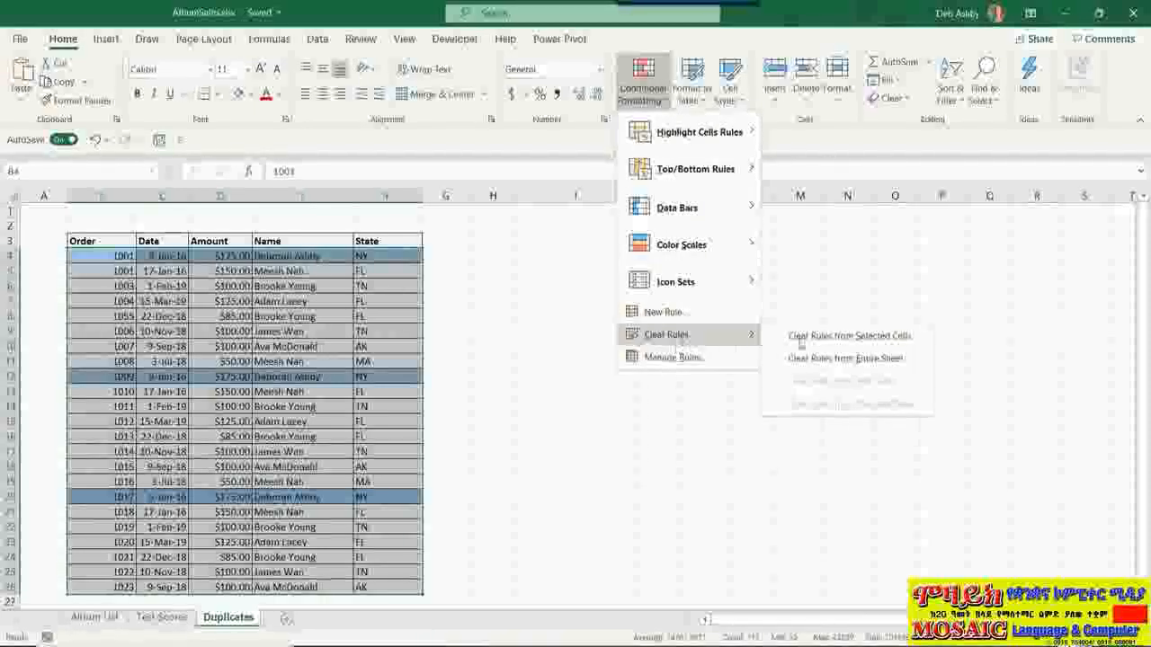
click(883, 360)
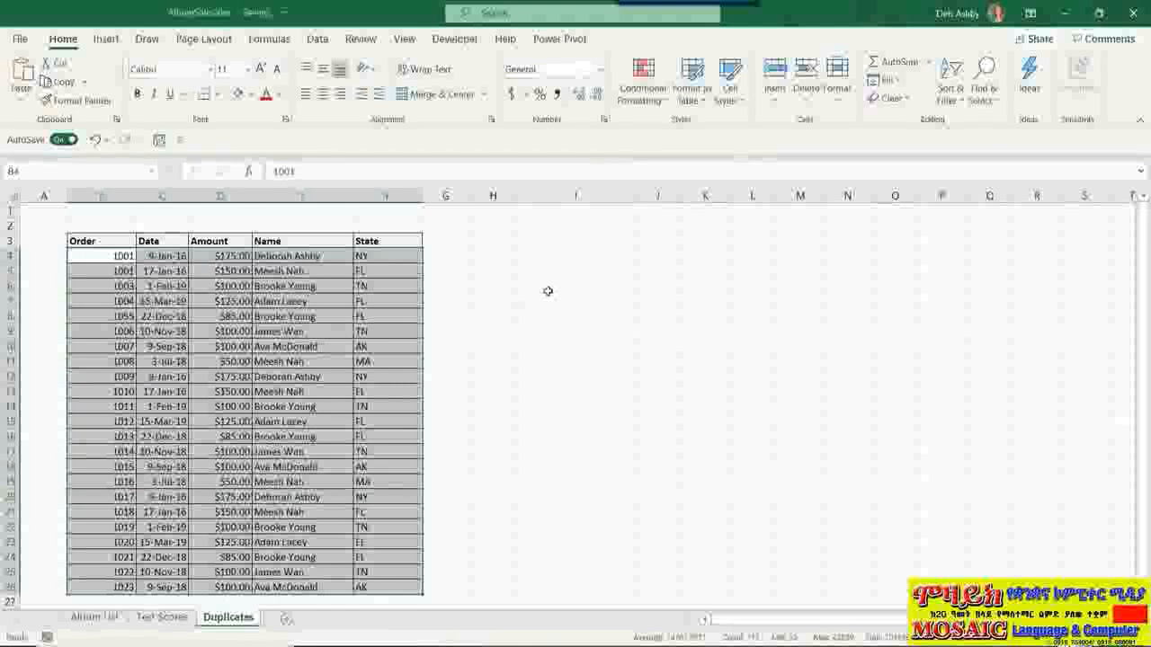
click(547, 291)
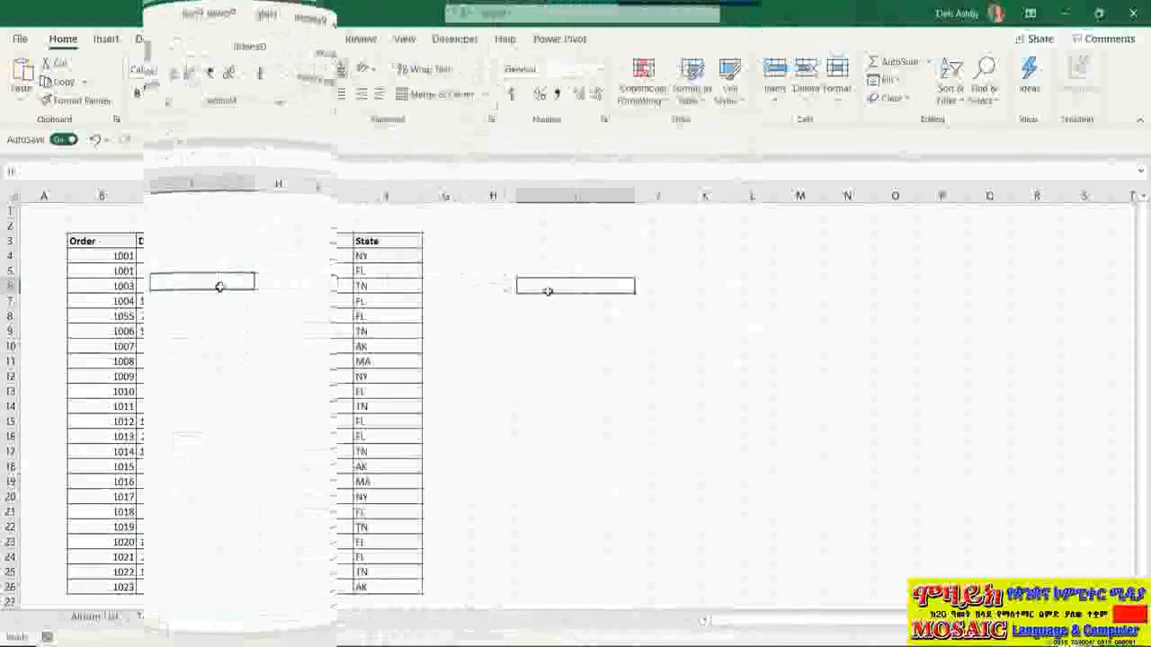